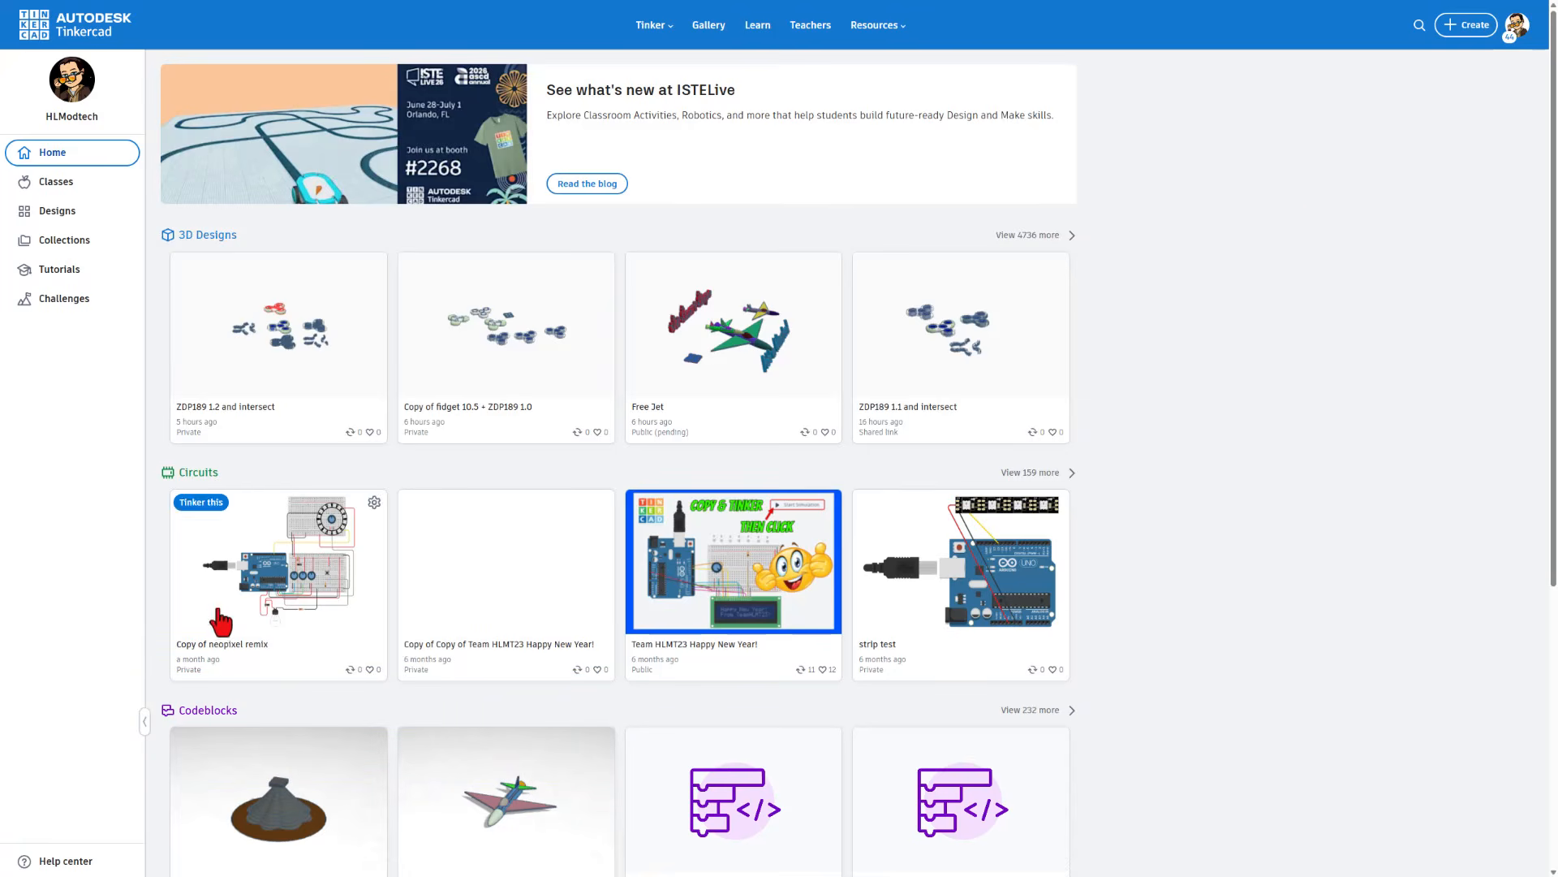
Filter your designs to 3D and open "ZDP189 1.2 and Intersect" for editing
click(68, 213)
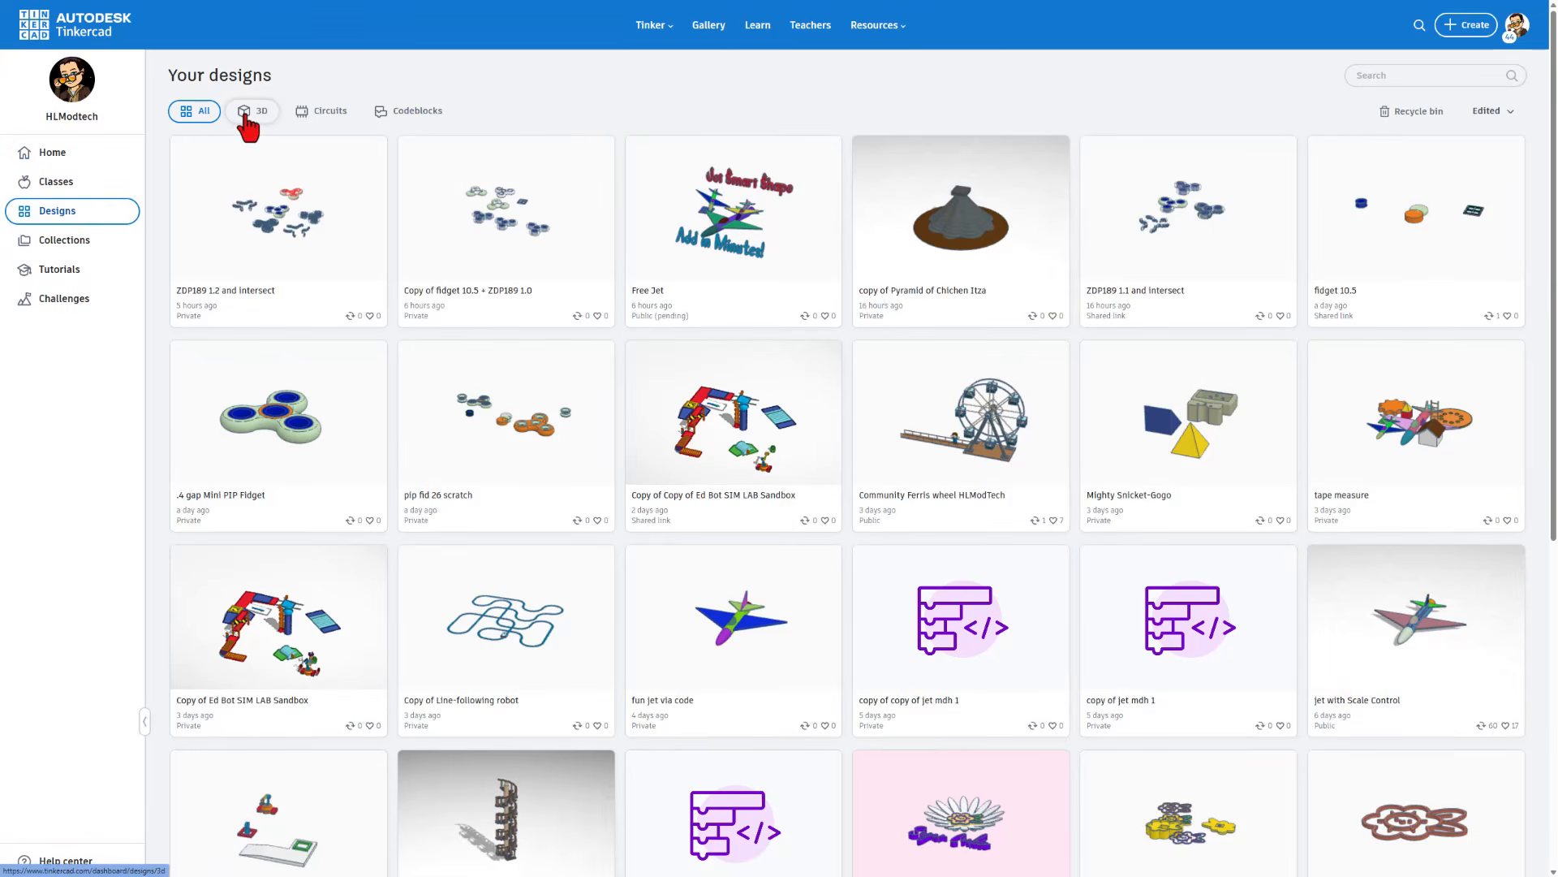
click(244, 117)
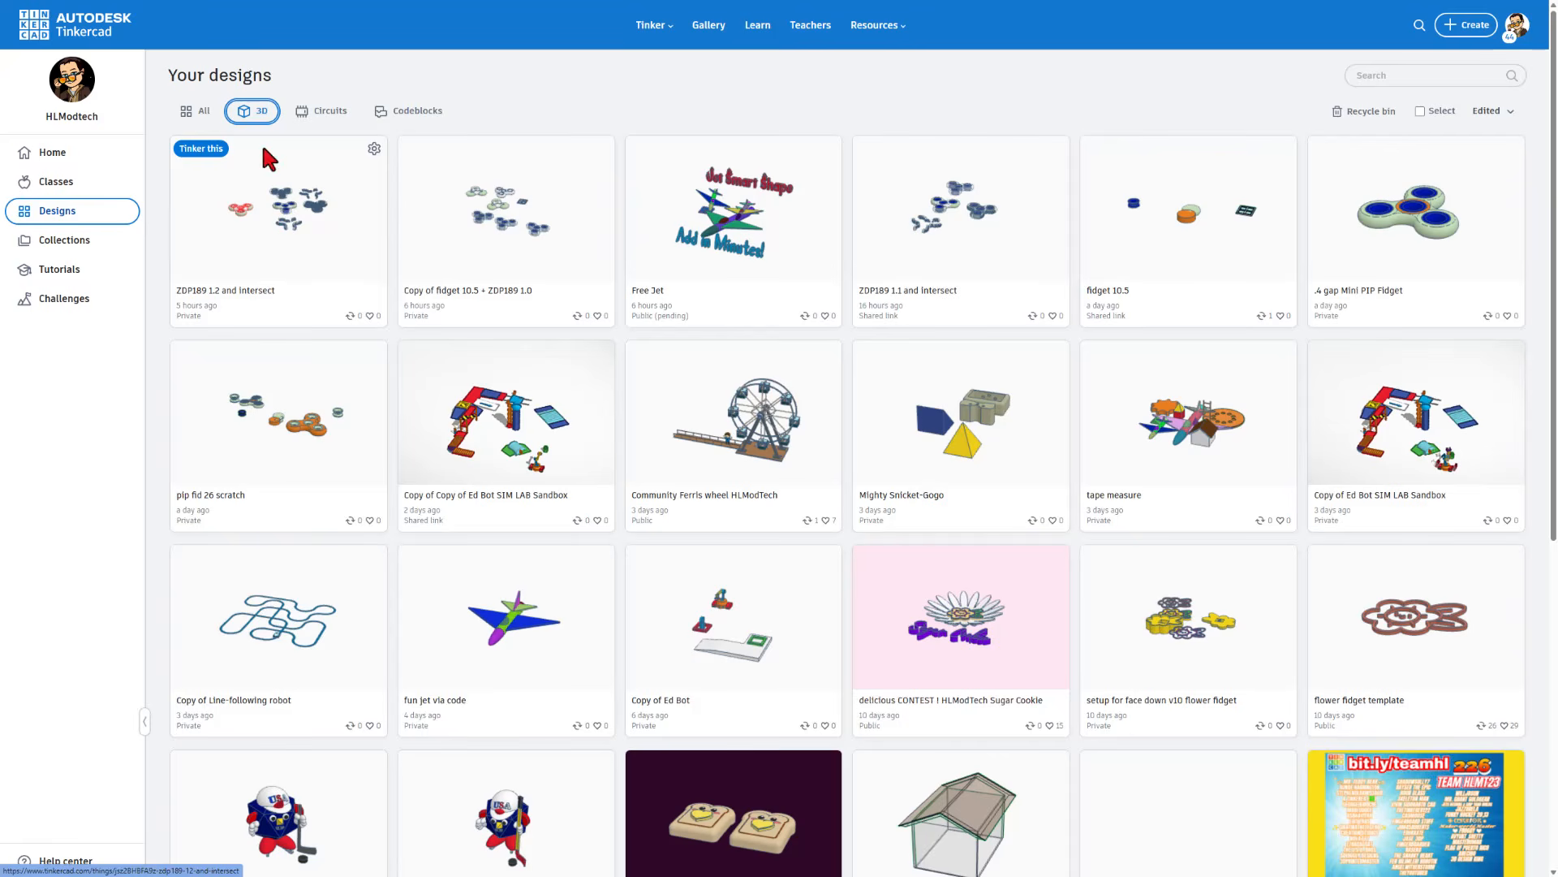
click(200, 148)
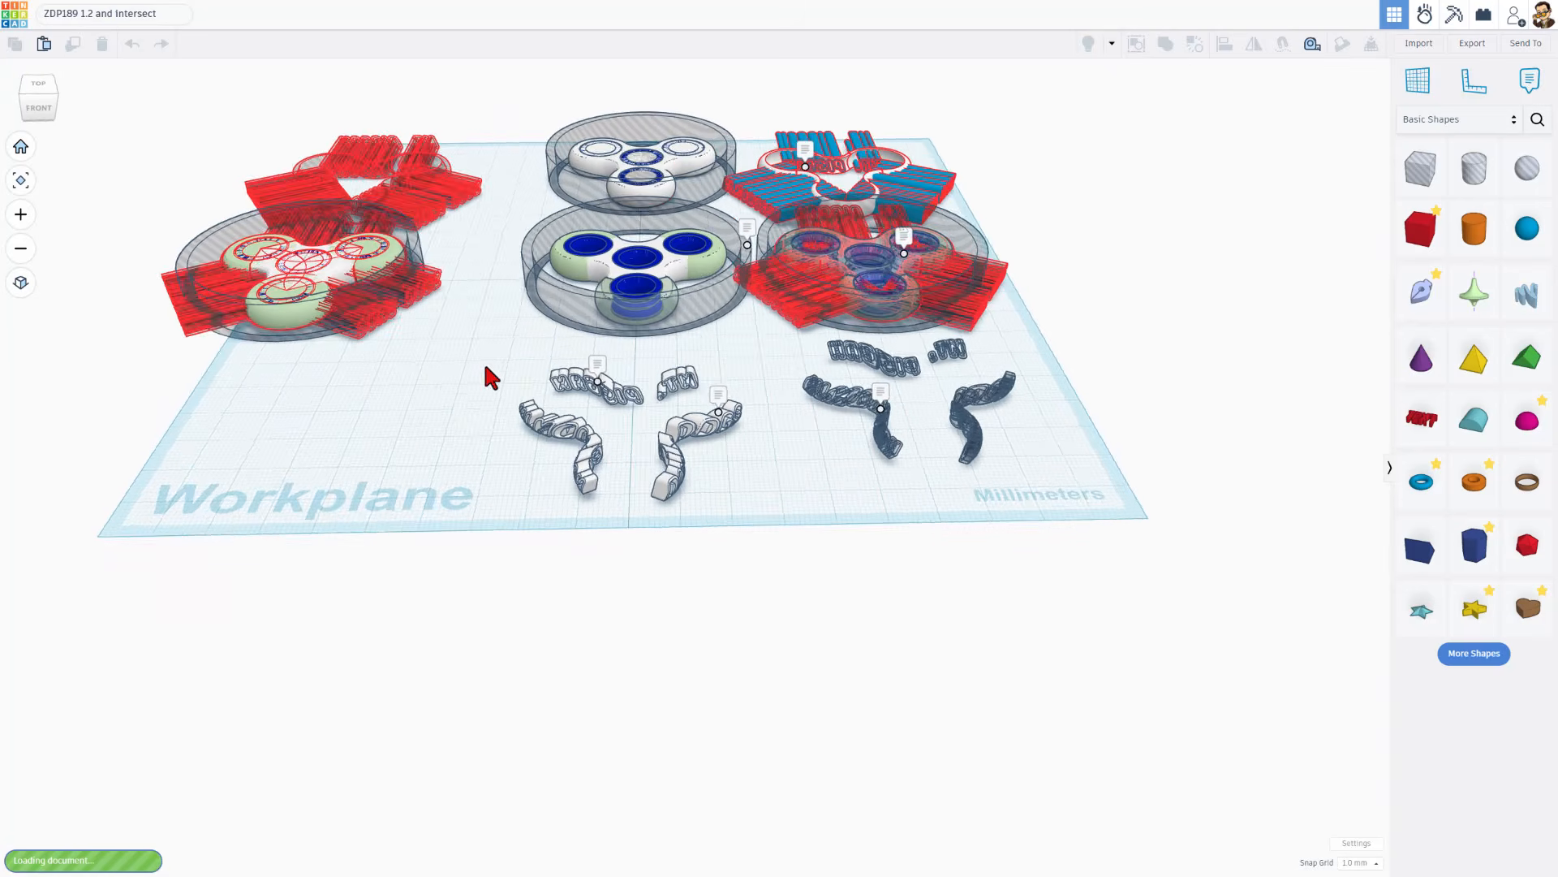
Hide the locked tube surrounding the finished spinner with the DOGZ lettering
right_drag(488, 298, 428, 289)
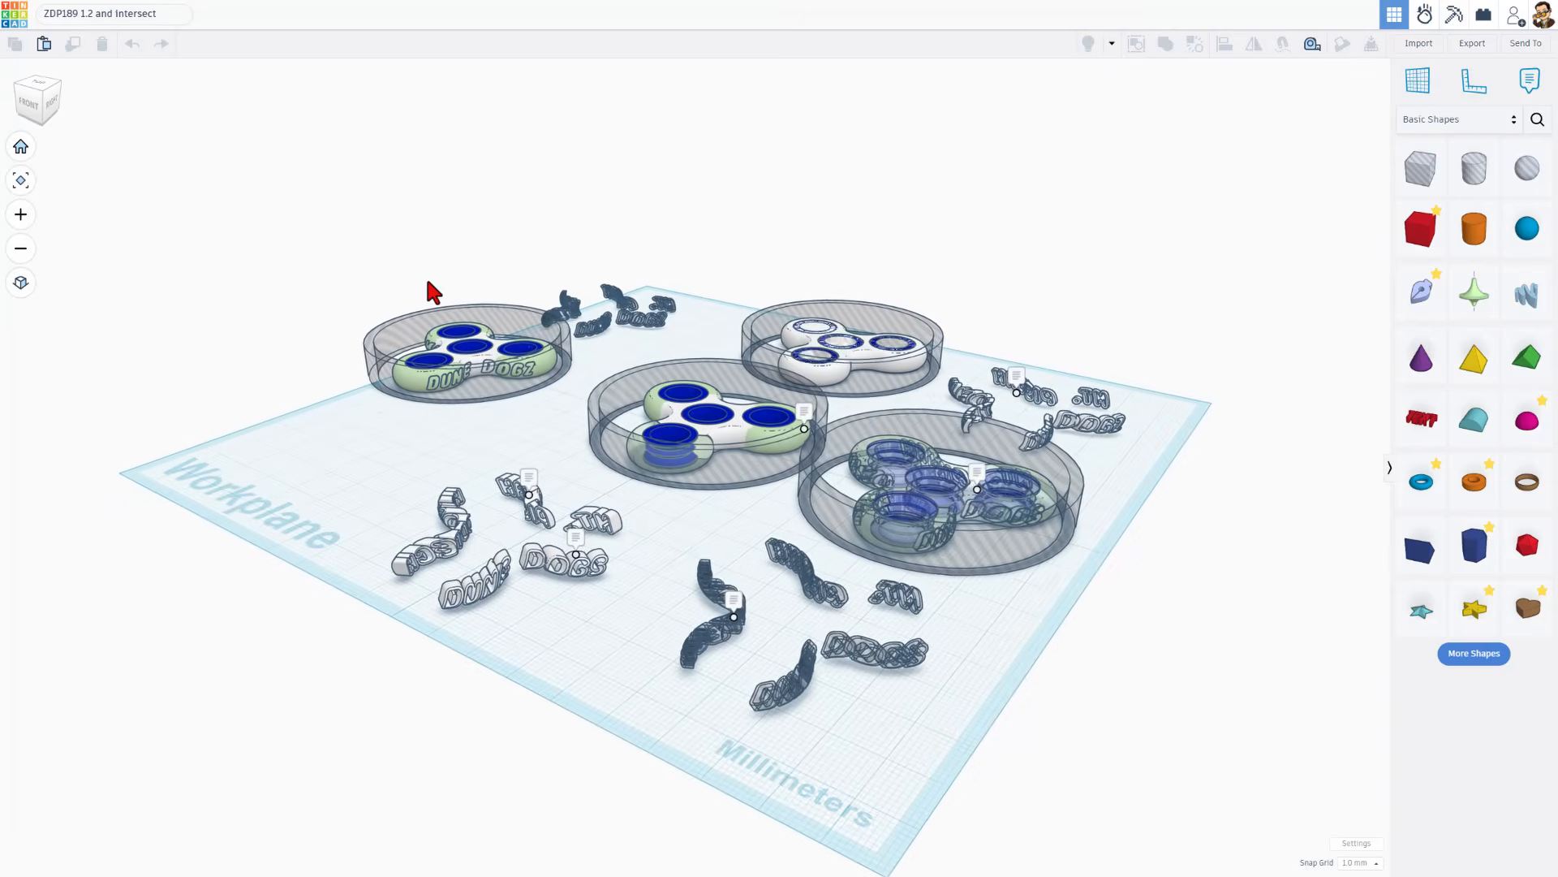
scroll(557, 378, up, 3)
right_drag(586, 401, 601, 499)
scroll(373, 527, up, 4)
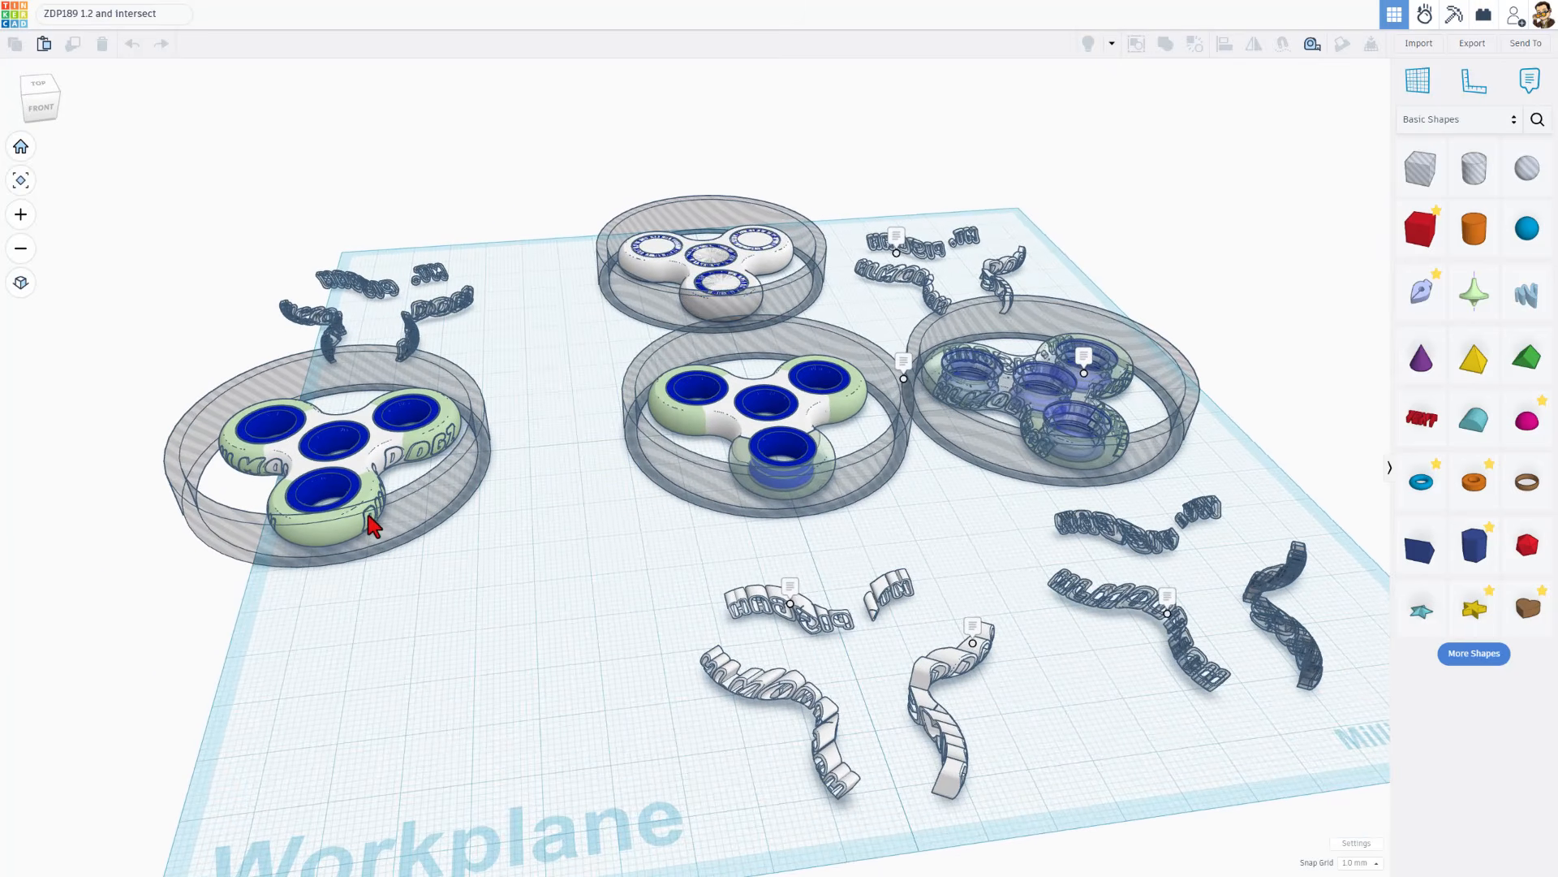
click(399, 512)
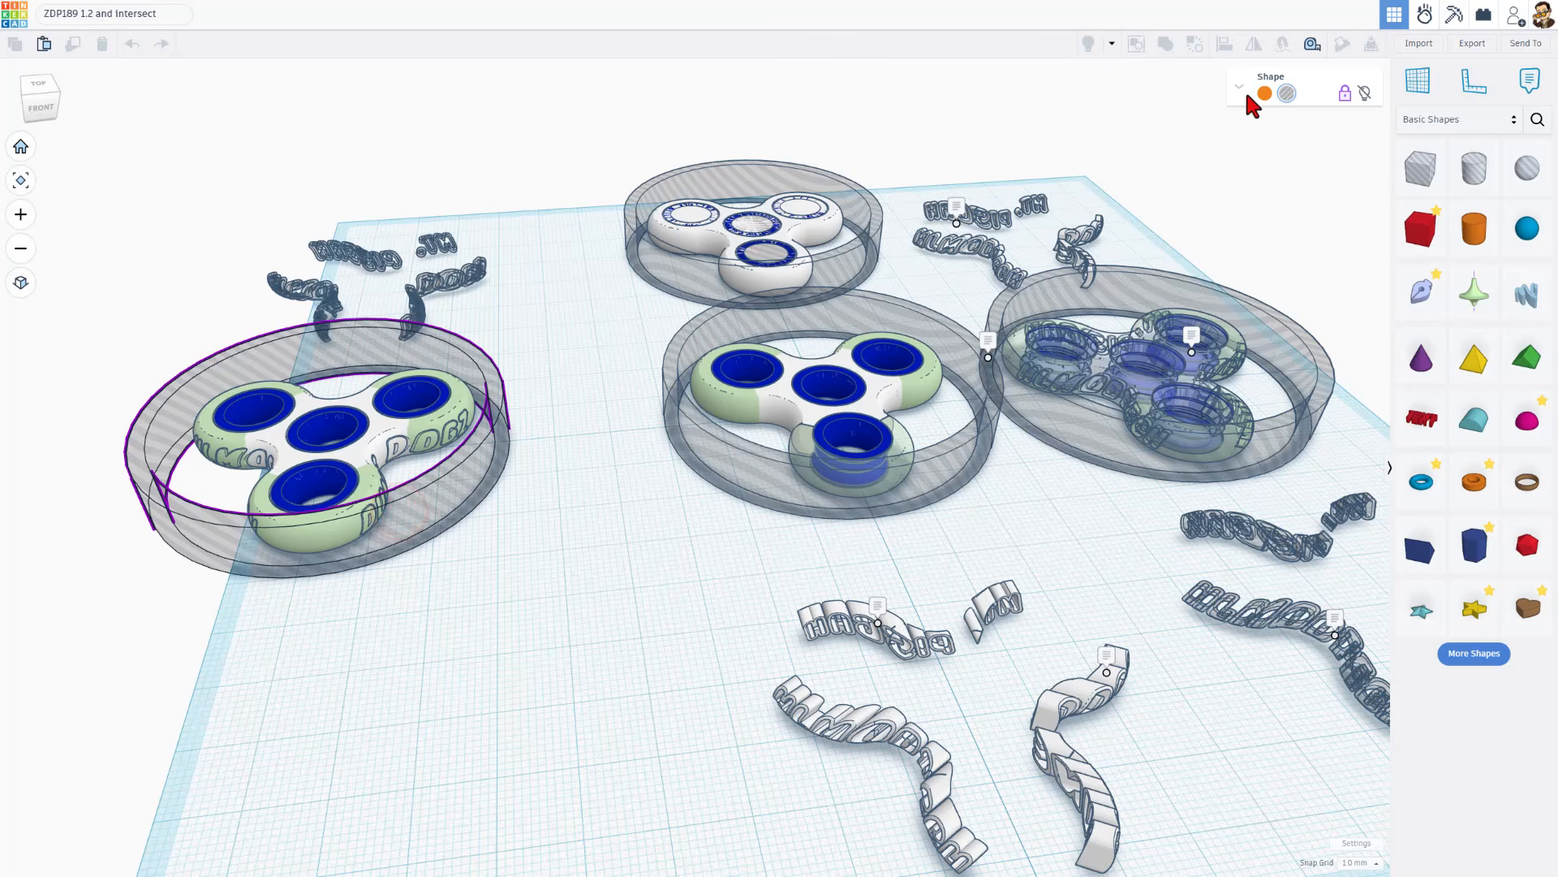
click(1364, 92)
Examine the center bundle of the all-white spinner and the neighboring union spinner with green ends
right_drag(661, 452, 949, 416)
scroll(942, 423, up, 4)
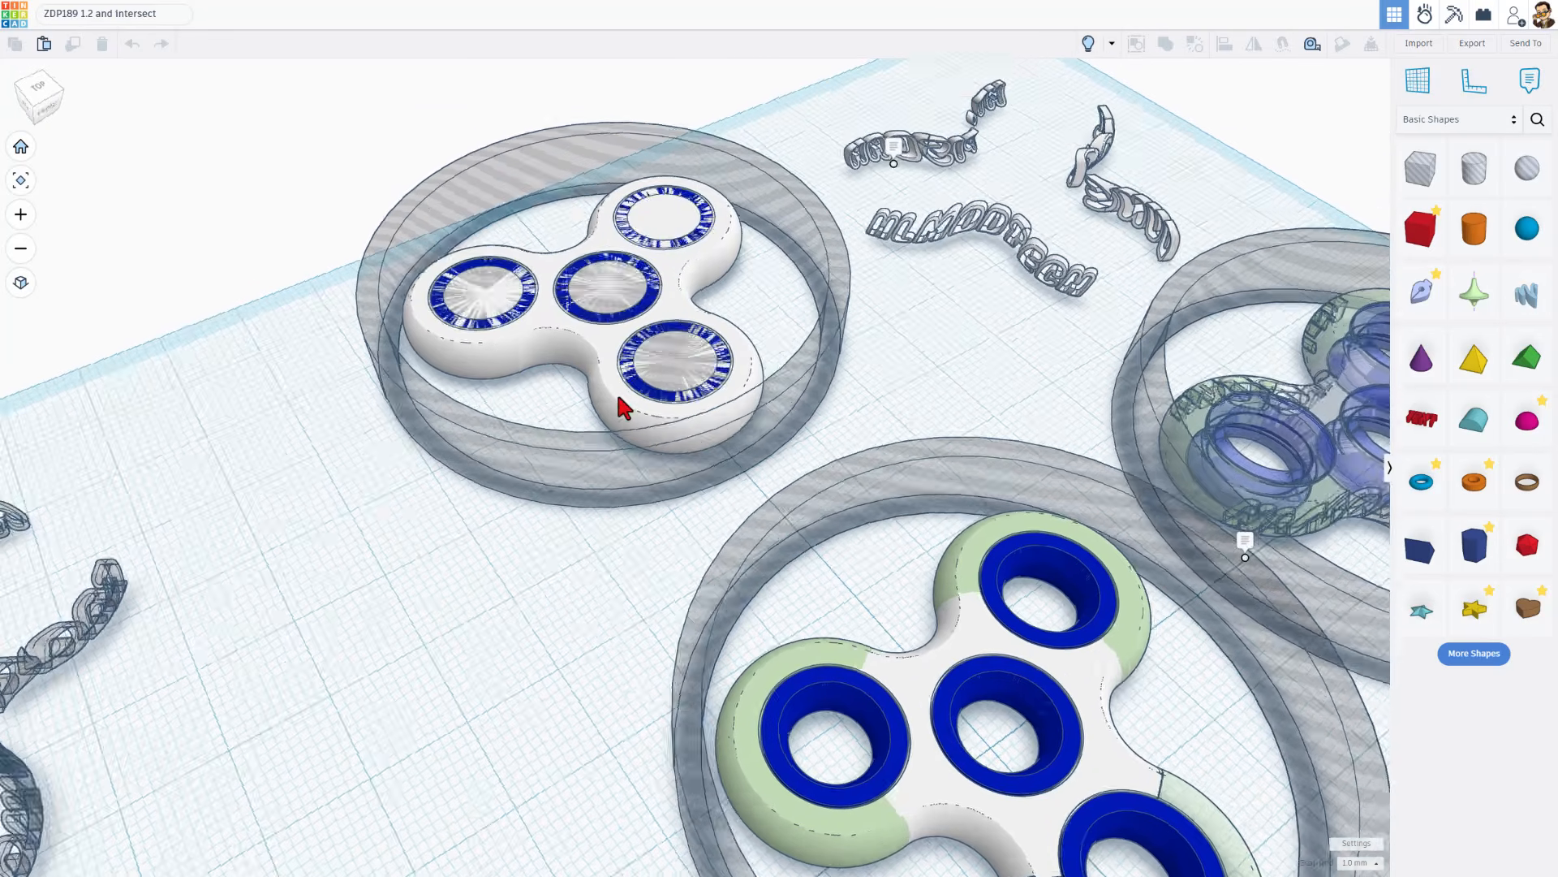
right_drag(617, 393, 650, 390)
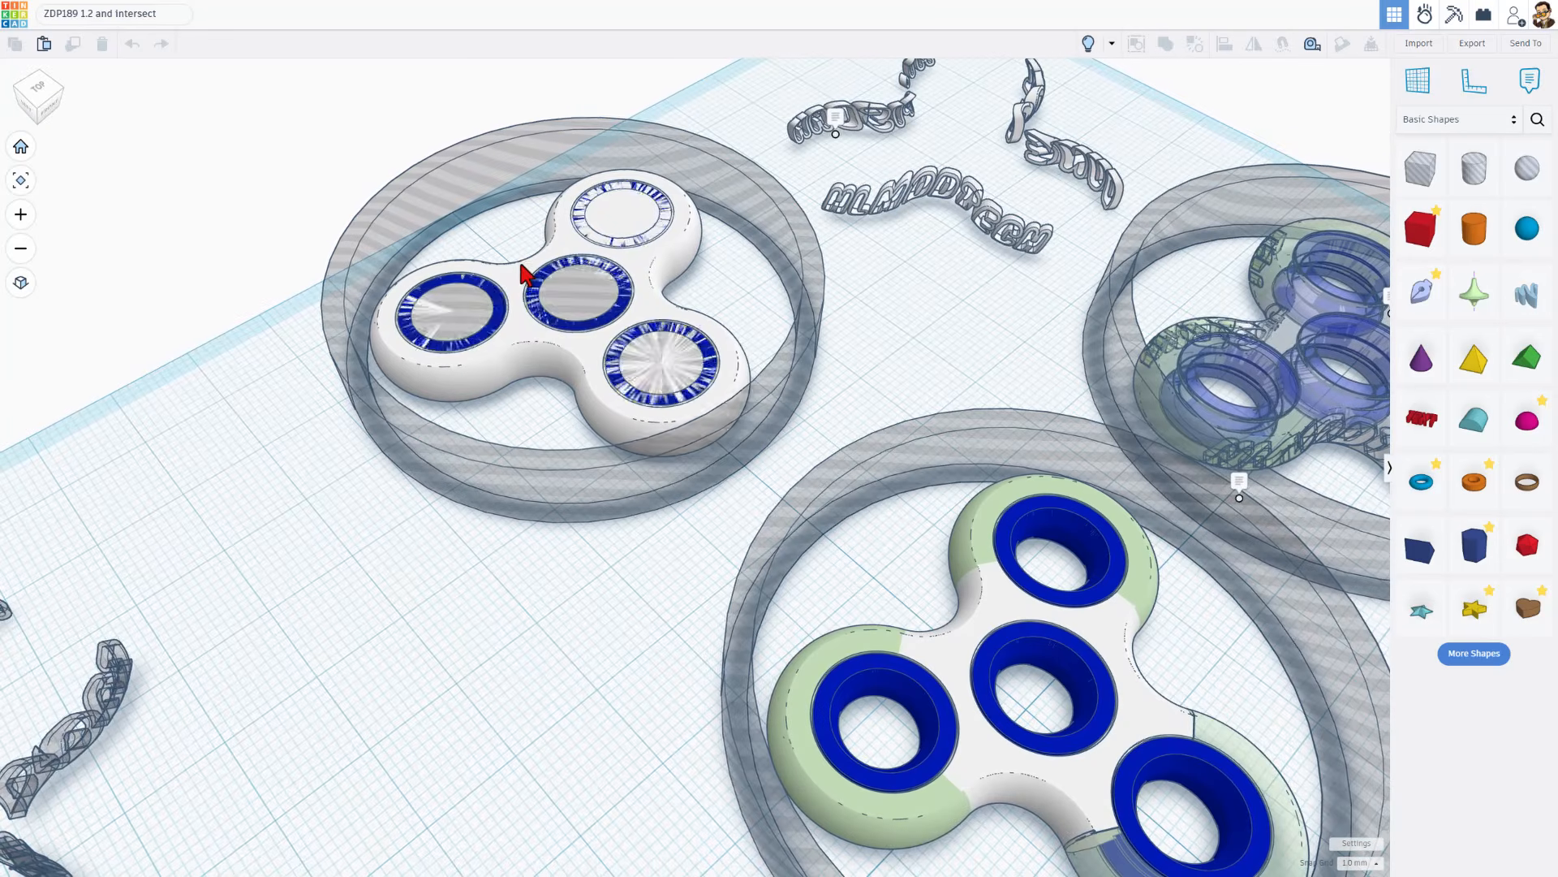
click(577, 306)
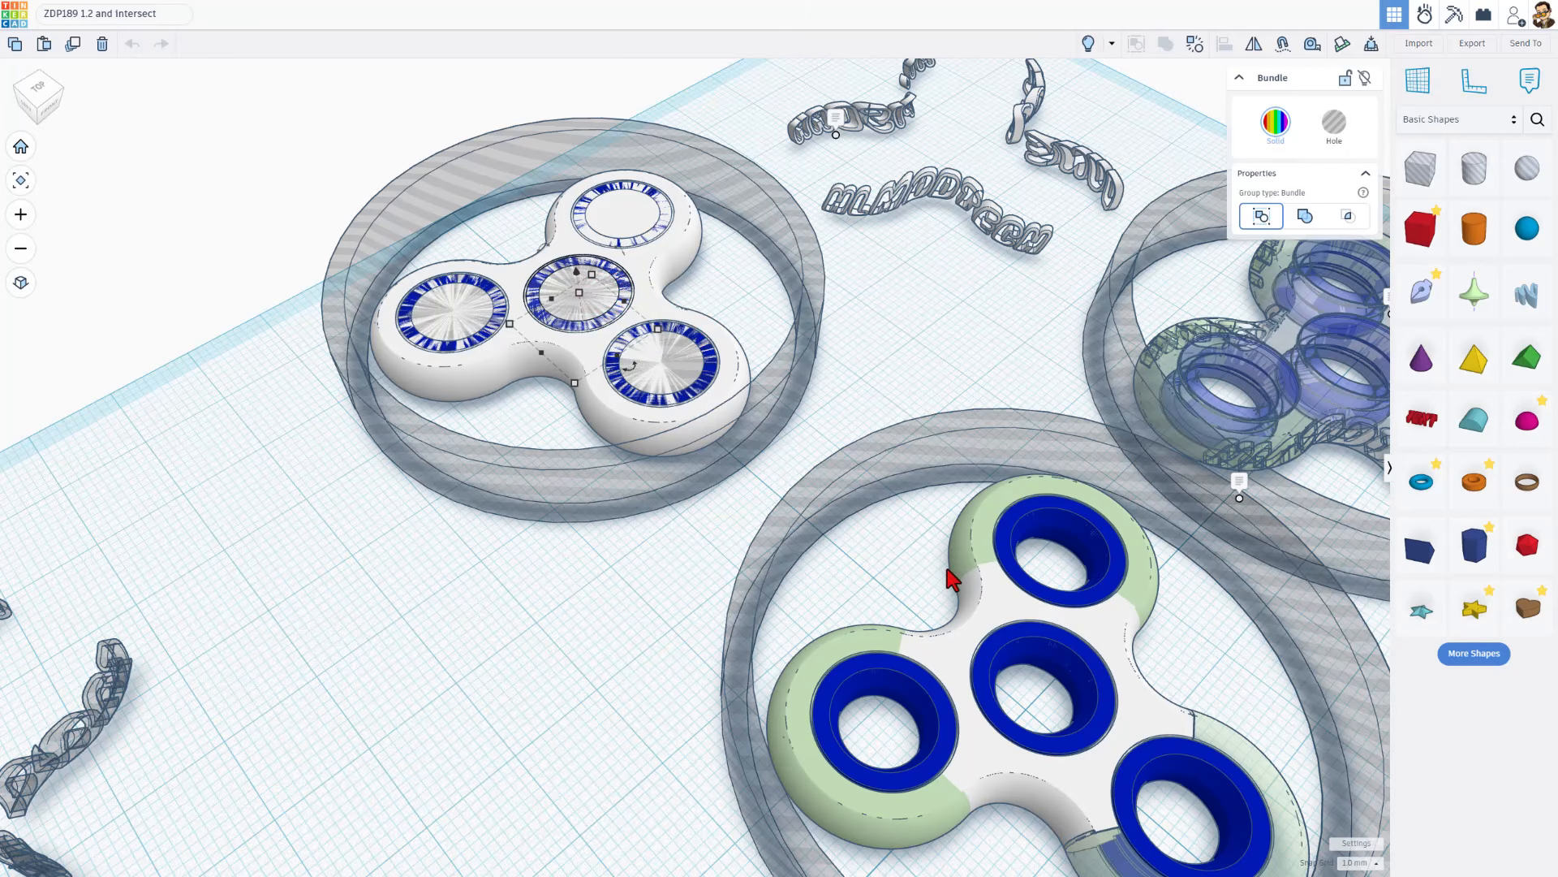
right_drag(948, 574, 800, 572)
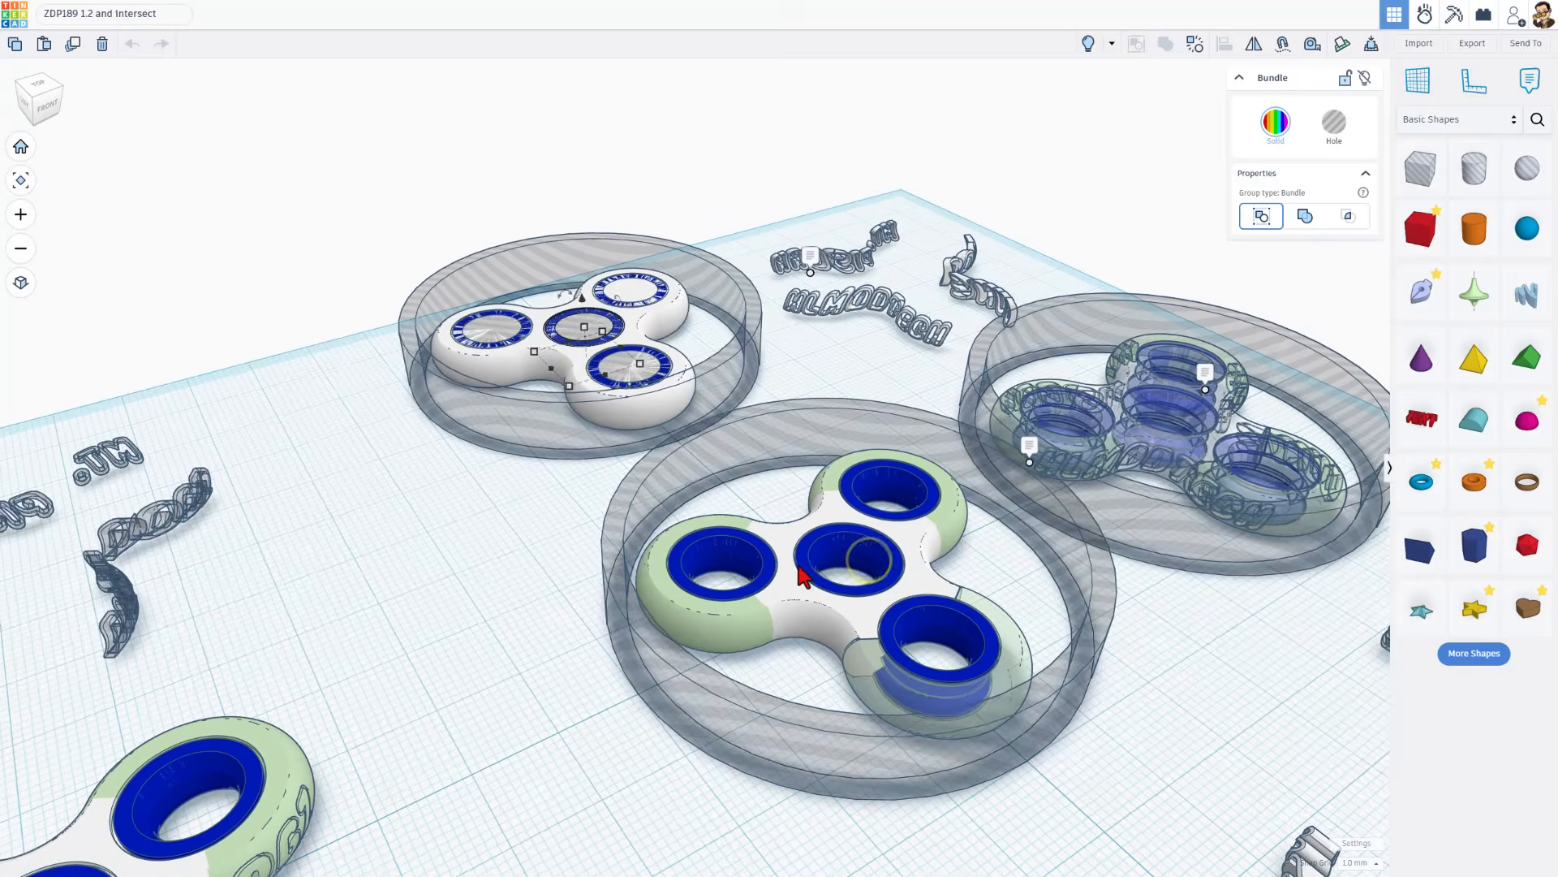
click(779, 572)
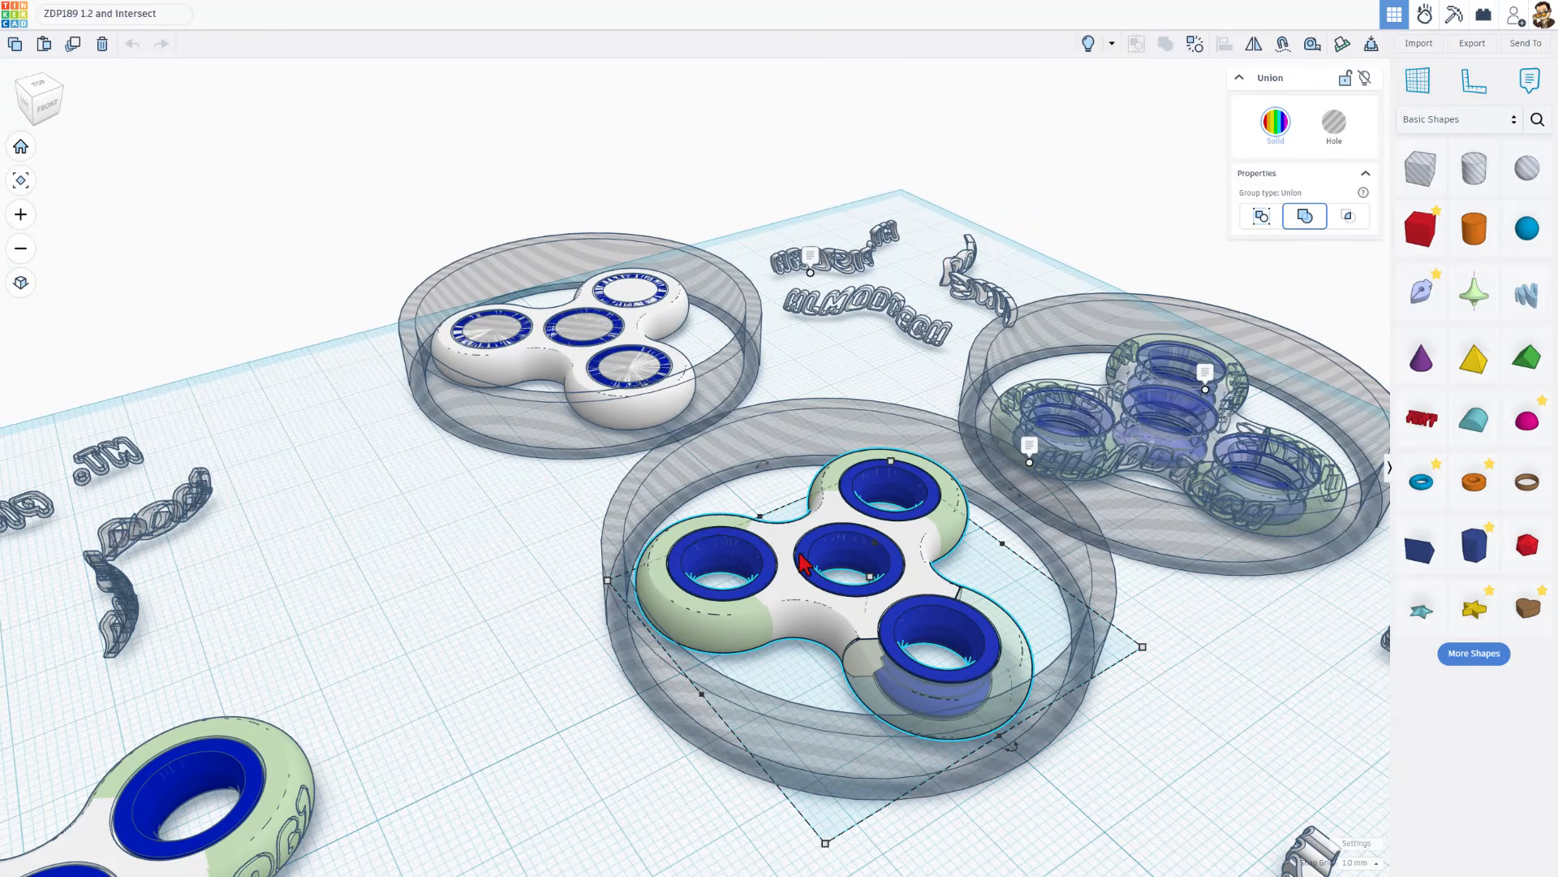
scroll(803, 582, down, 2)
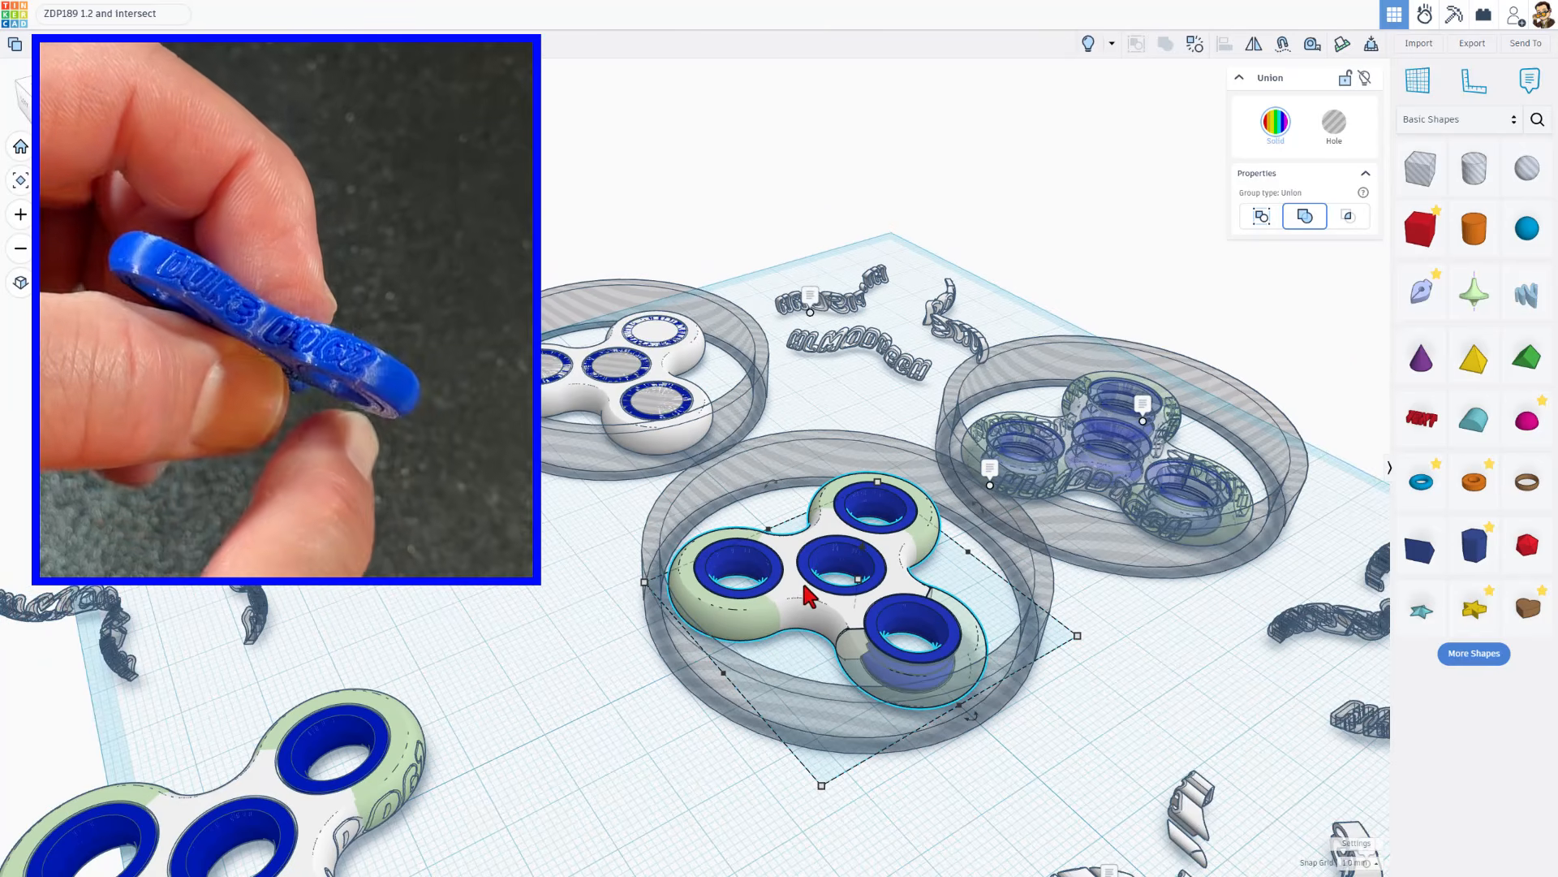
right_drag(990, 637, 929, 617)
click(929, 616)
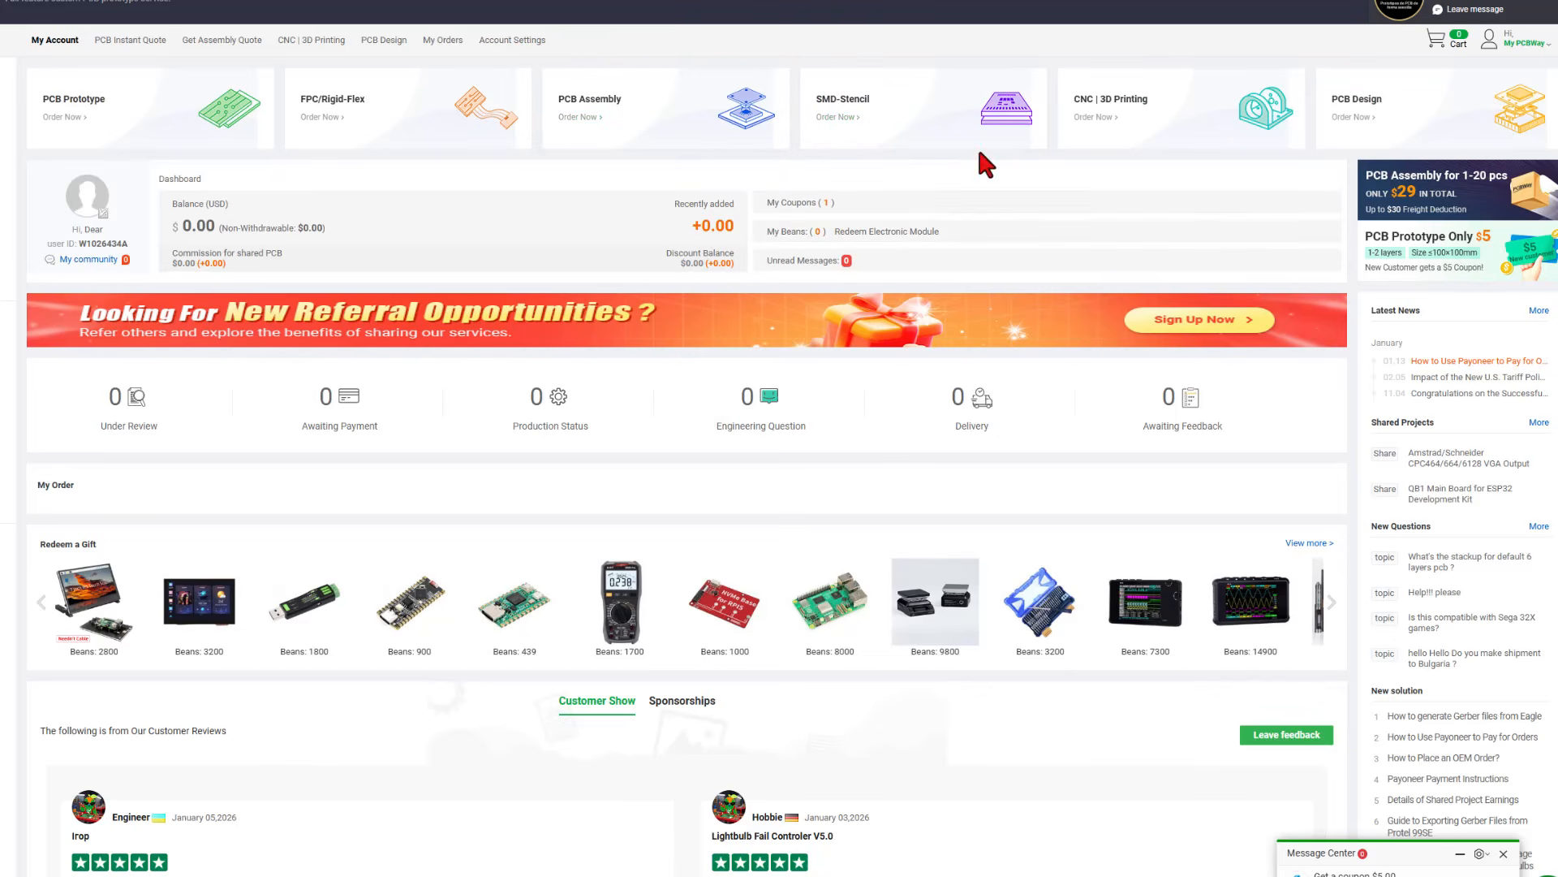
Switch to the PCBWay account page and open the CNC | 3D Printing ordering section
click(1162, 138)
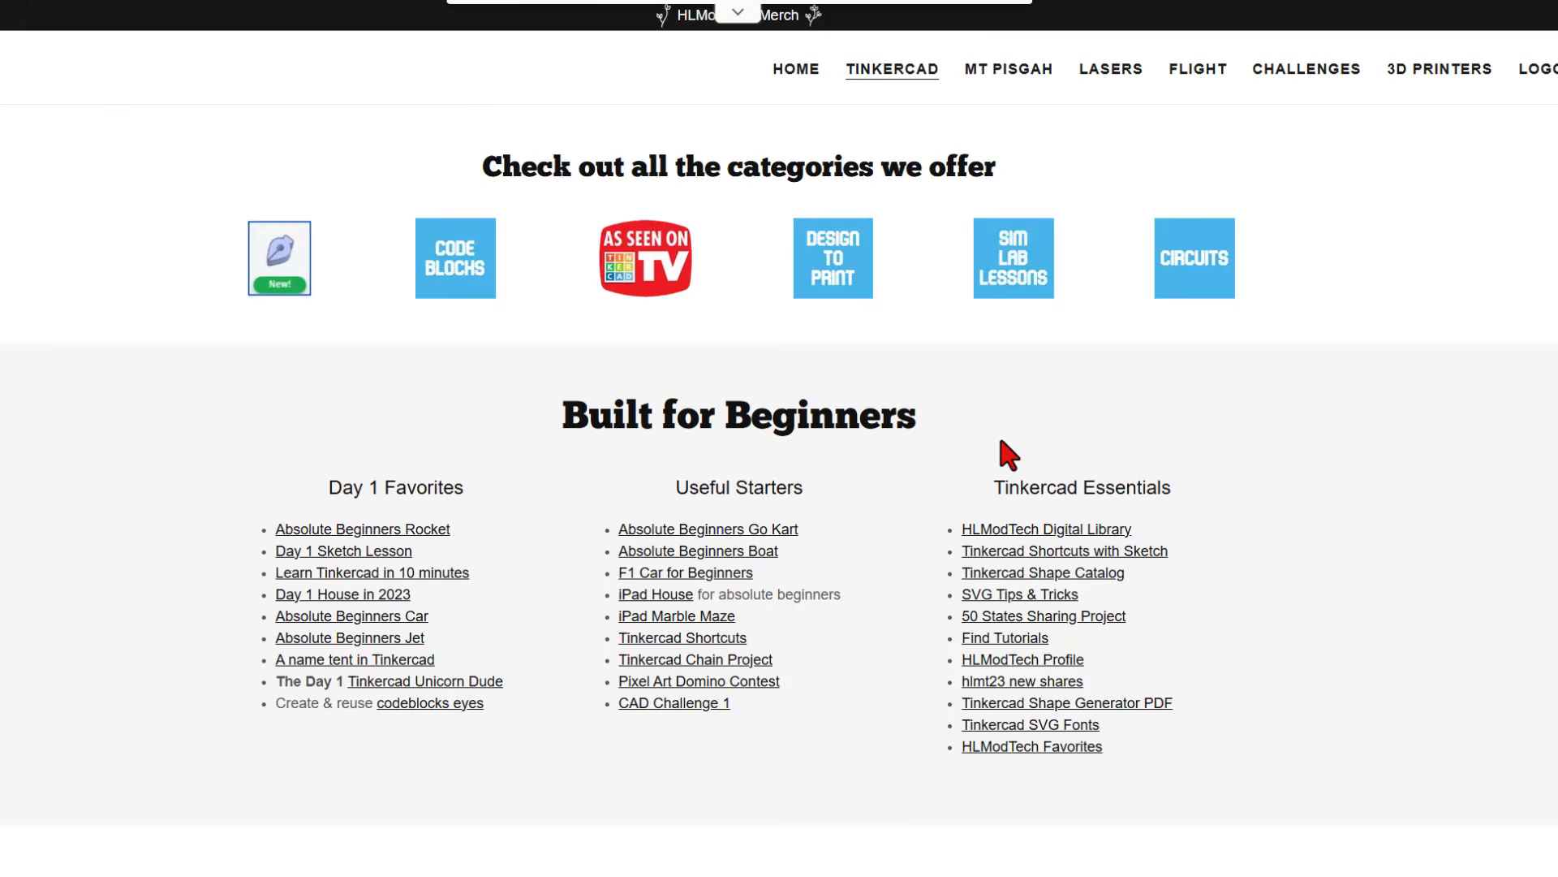
Open the HLModTech Digital Library from the website and find the mini print-in-place fidget spinner tutorial in the Level 5 sheet
click(1024, 531)
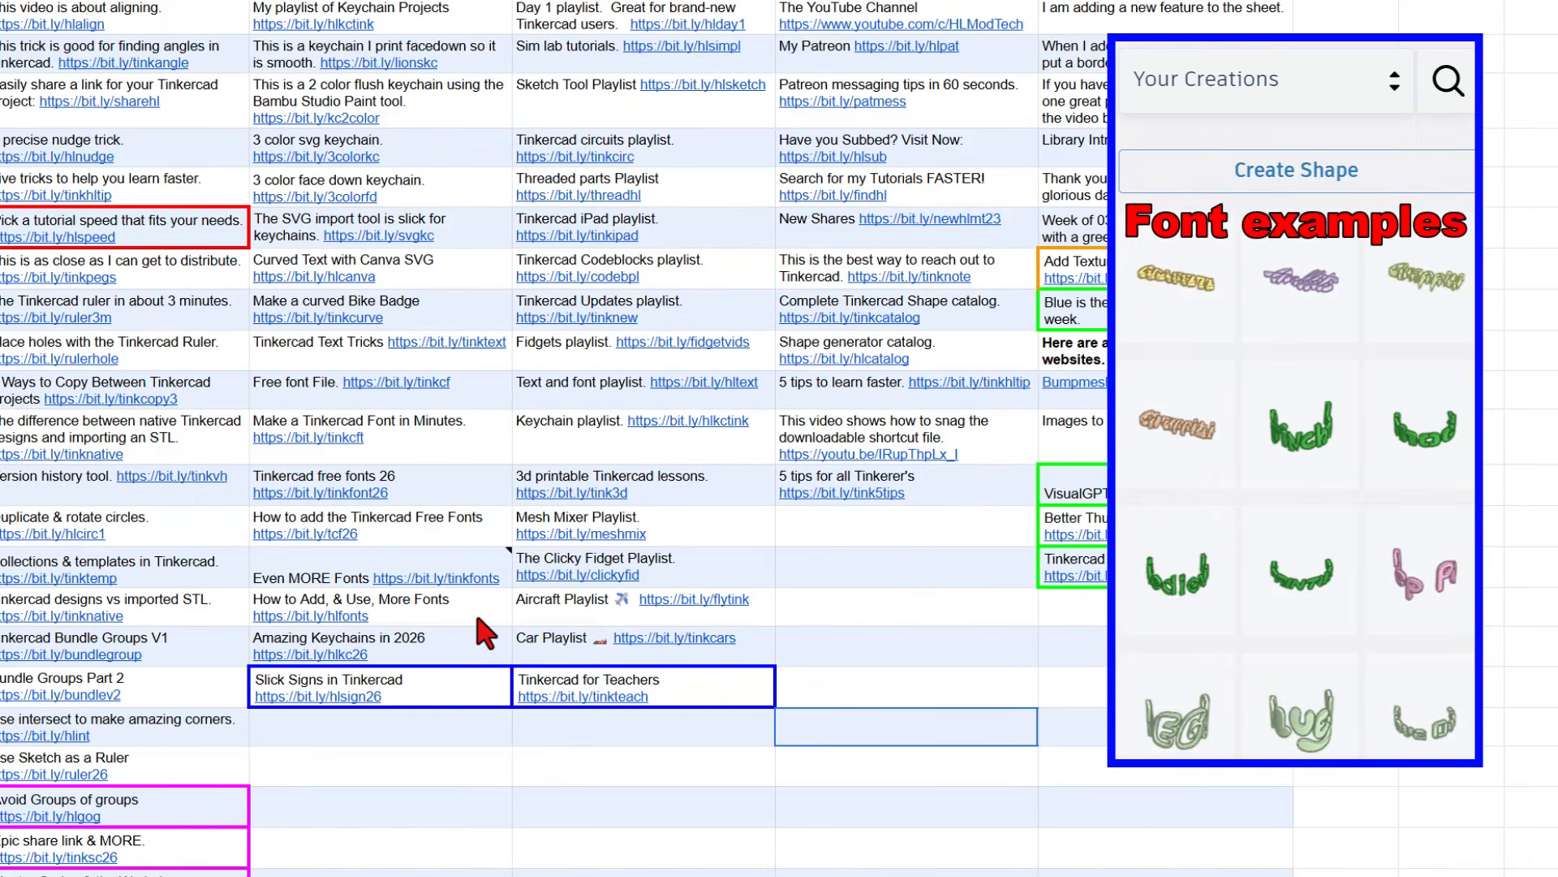
mouse_move(479, 619)
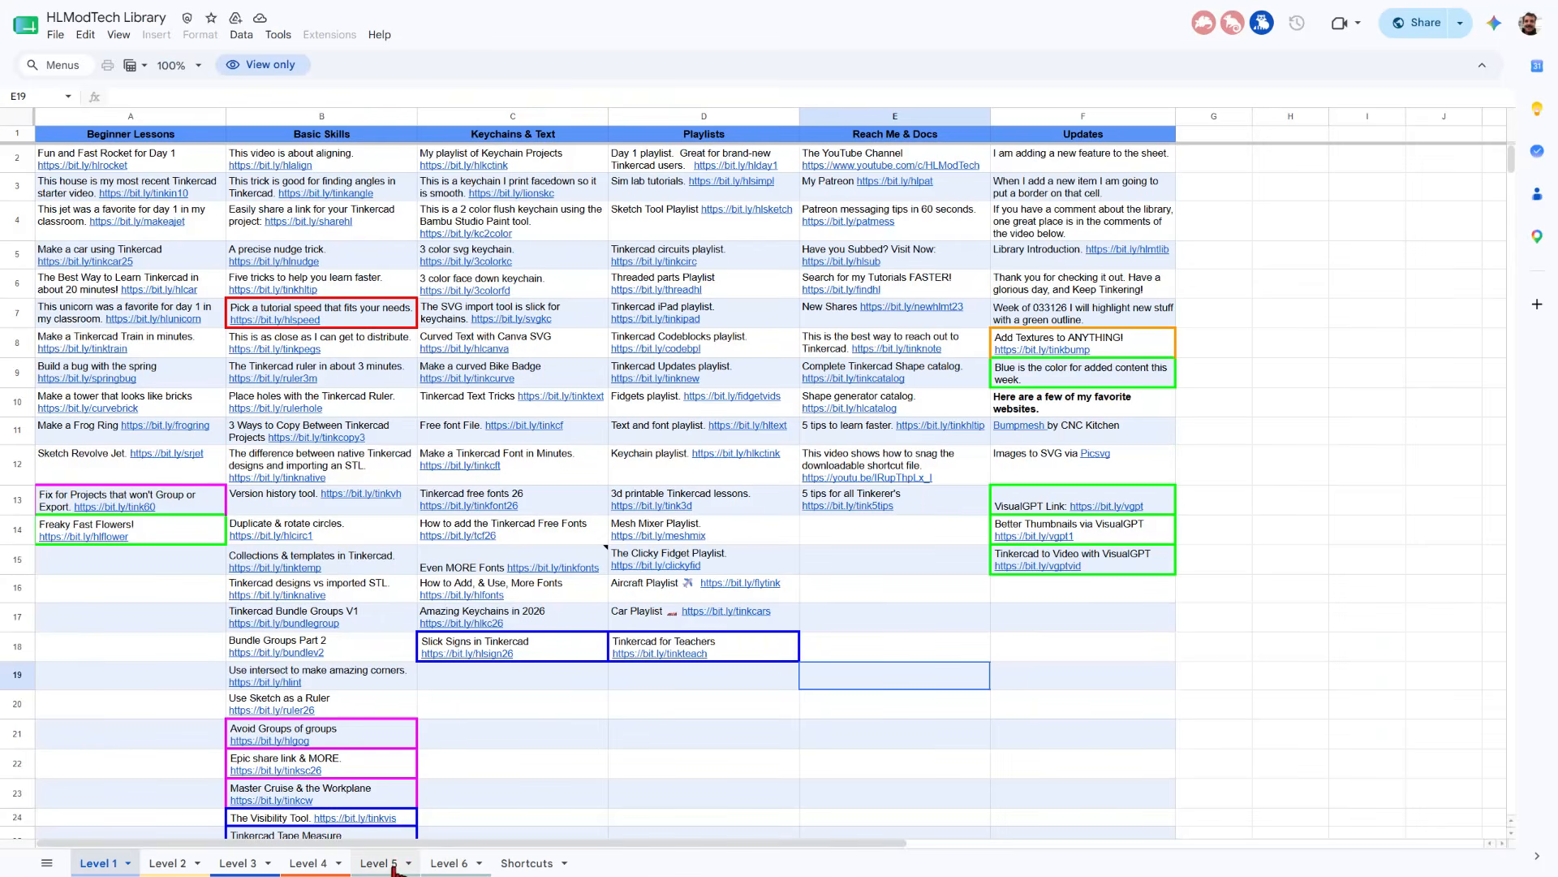
click(394, 866)
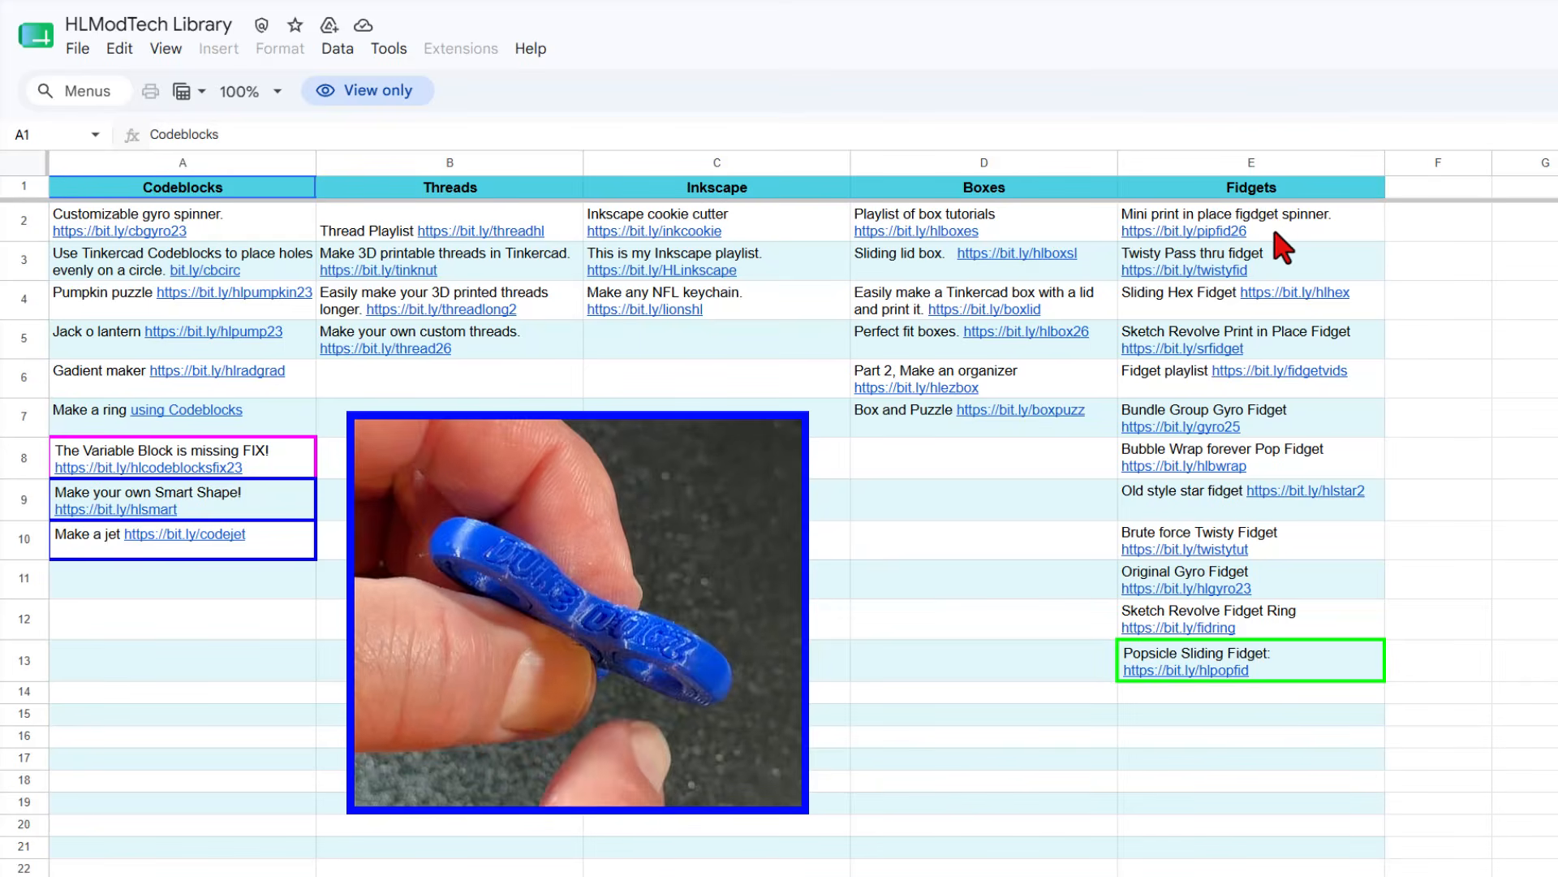
mouse_move(1294, 235)
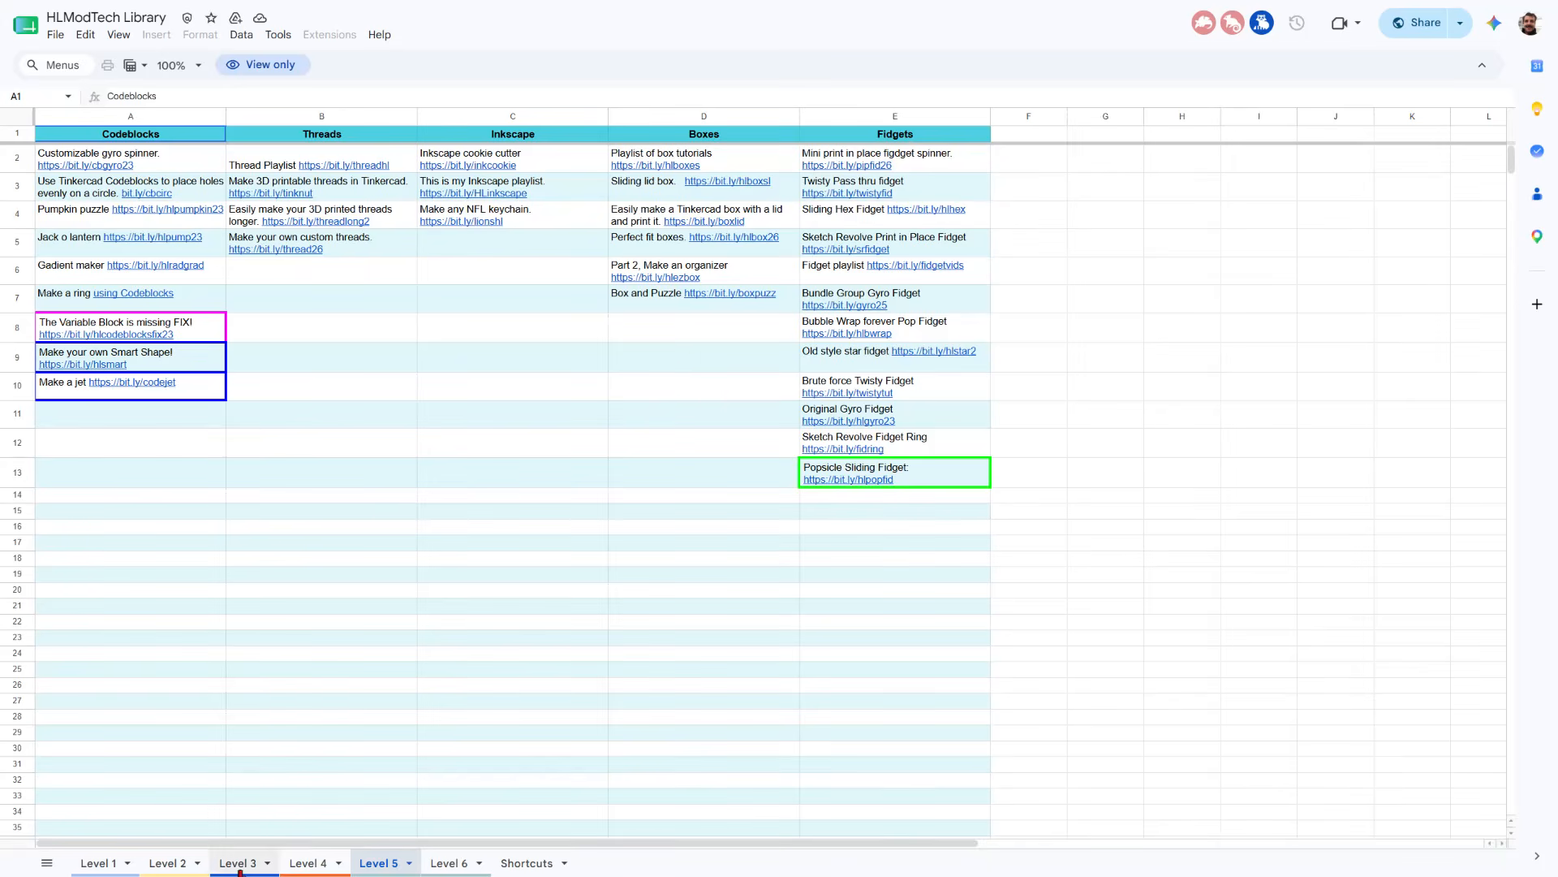
Look up the slicer tutorial for adding text to a curved surface in the Level 3 sheet
click(238, 865)
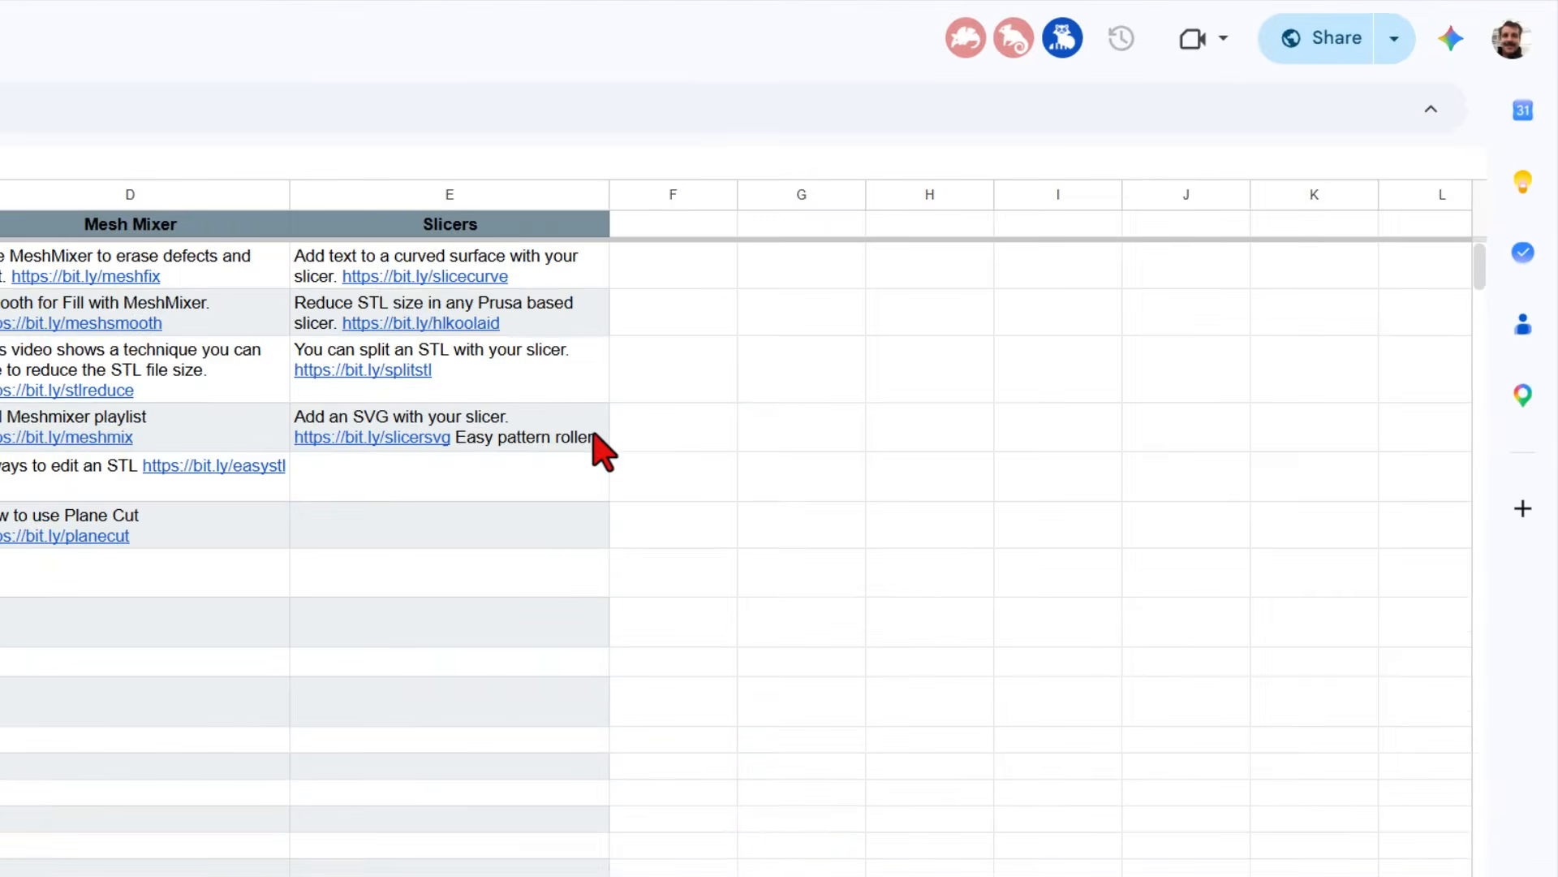
mouse_move(552, 263)
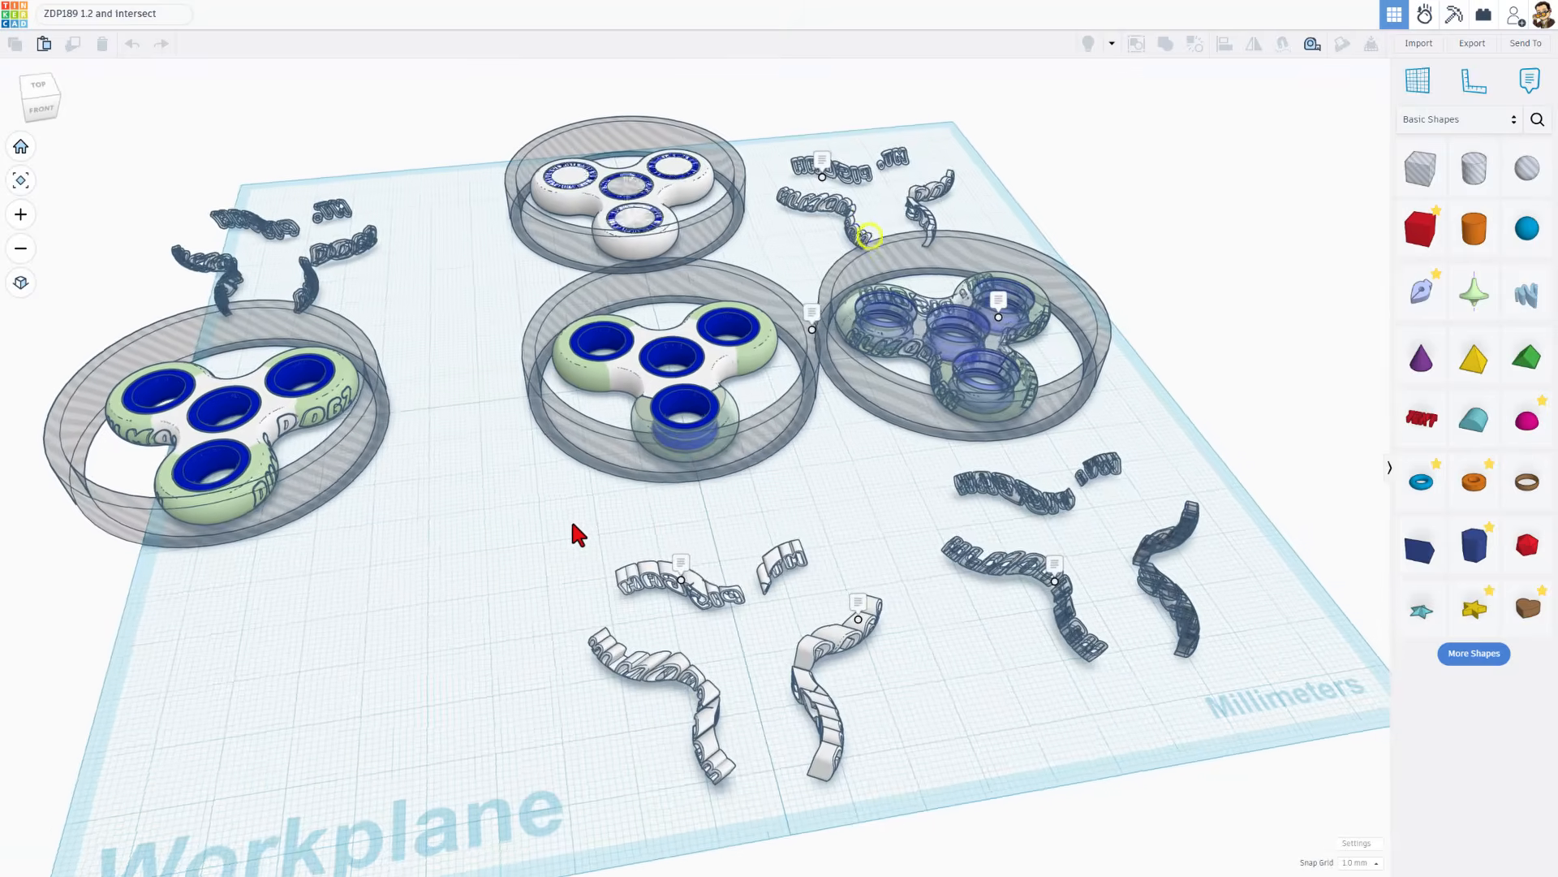
Return to the Tinkercad design and examine the middle union spinner, including its transparent lobe and blue ring
right_drag(573, 523, 500, 504)
scroll(774, 355, up, 2)
scroll(794, 454, up, 3)
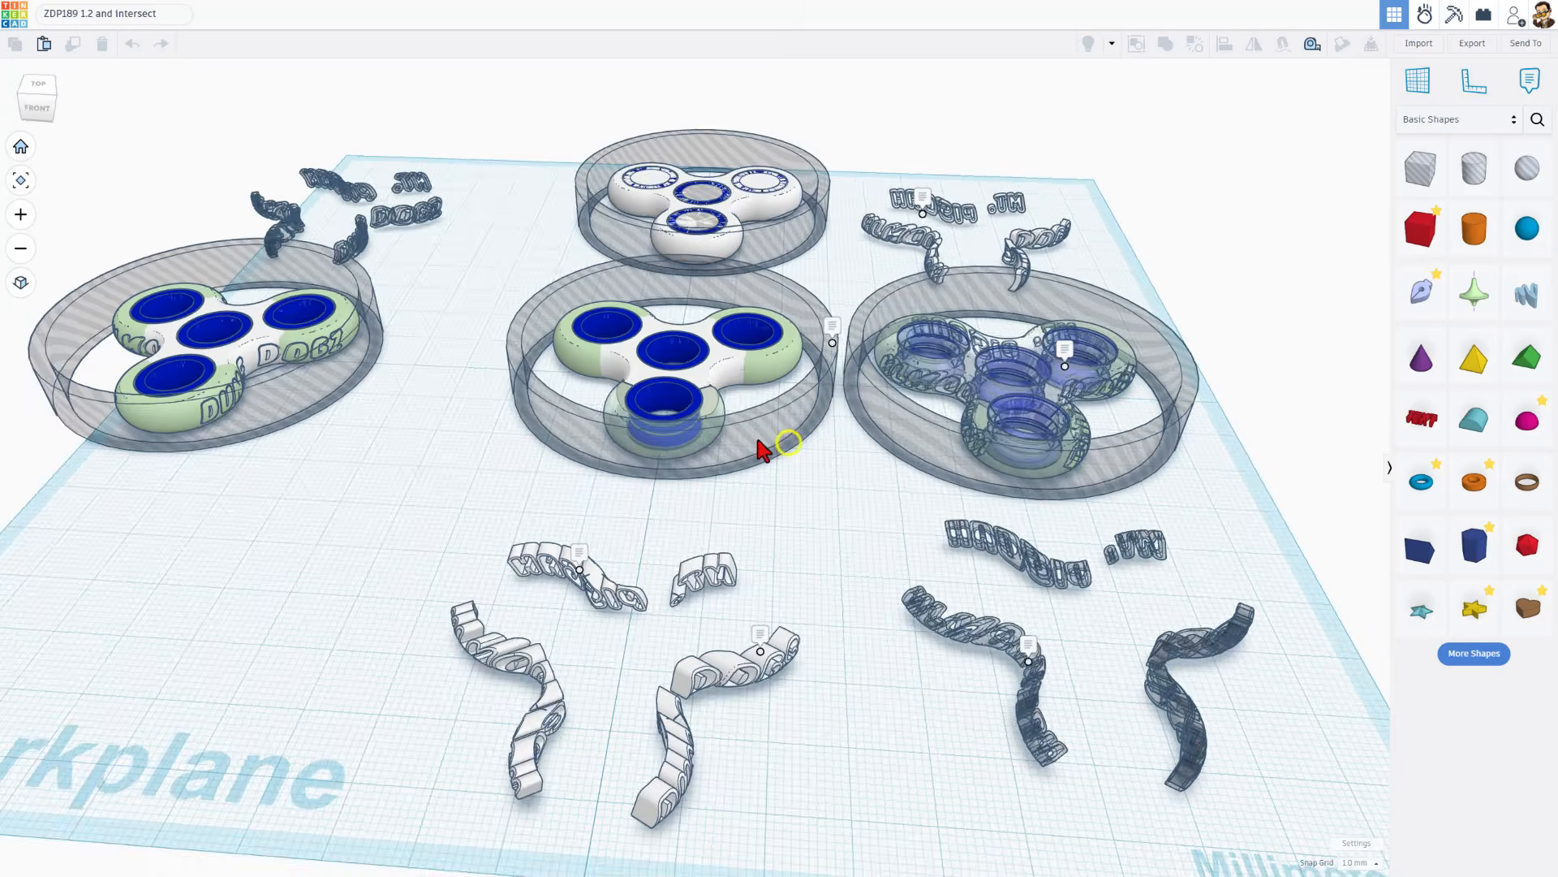
scroll(721, 408, down, 1)
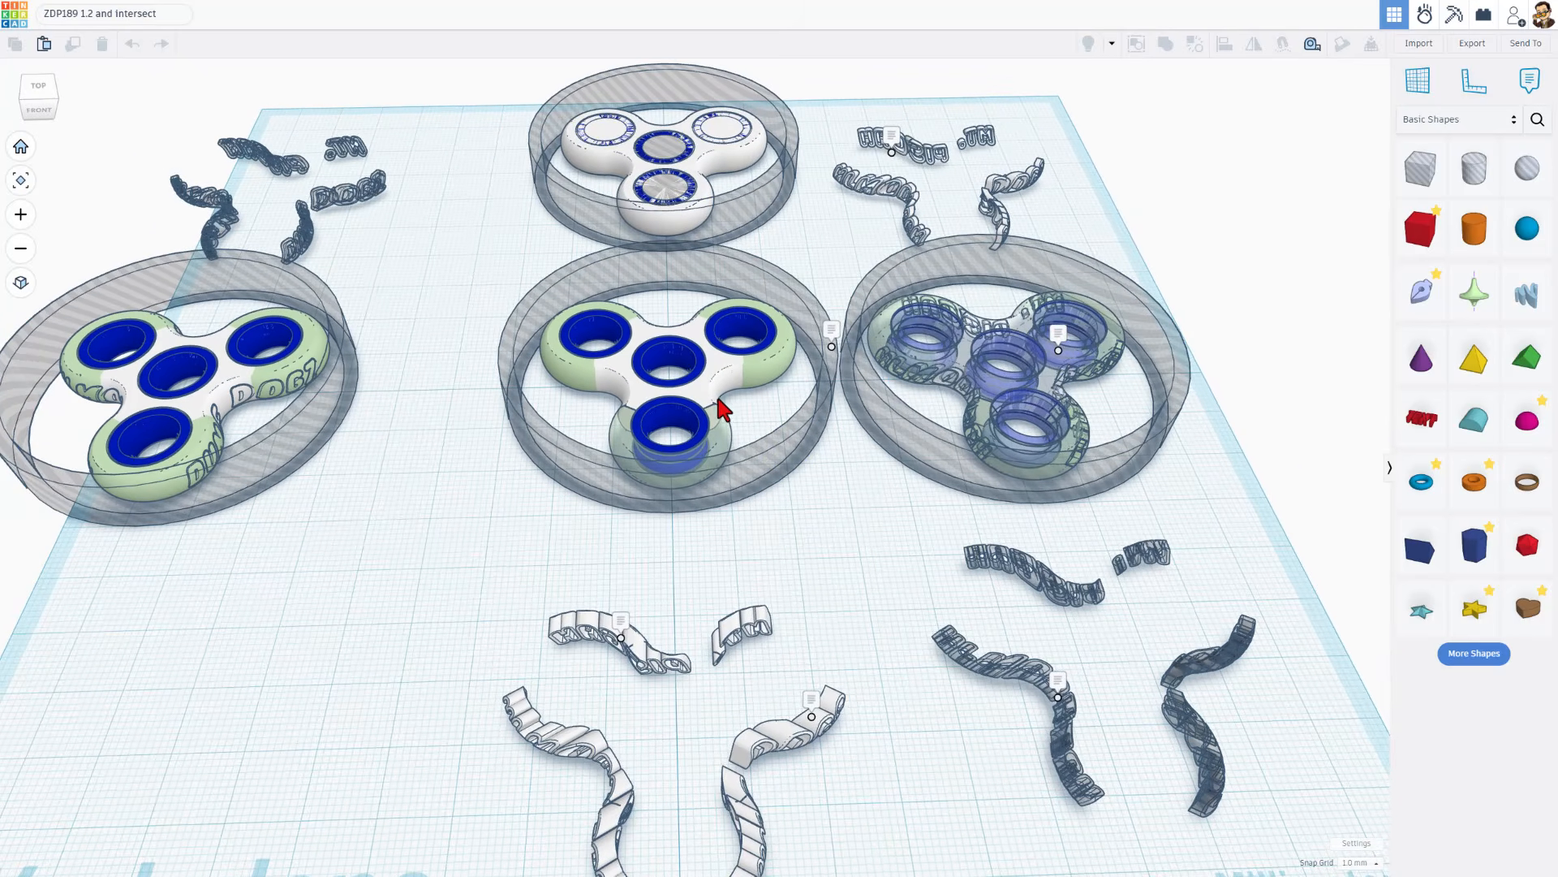
click(718, 399)
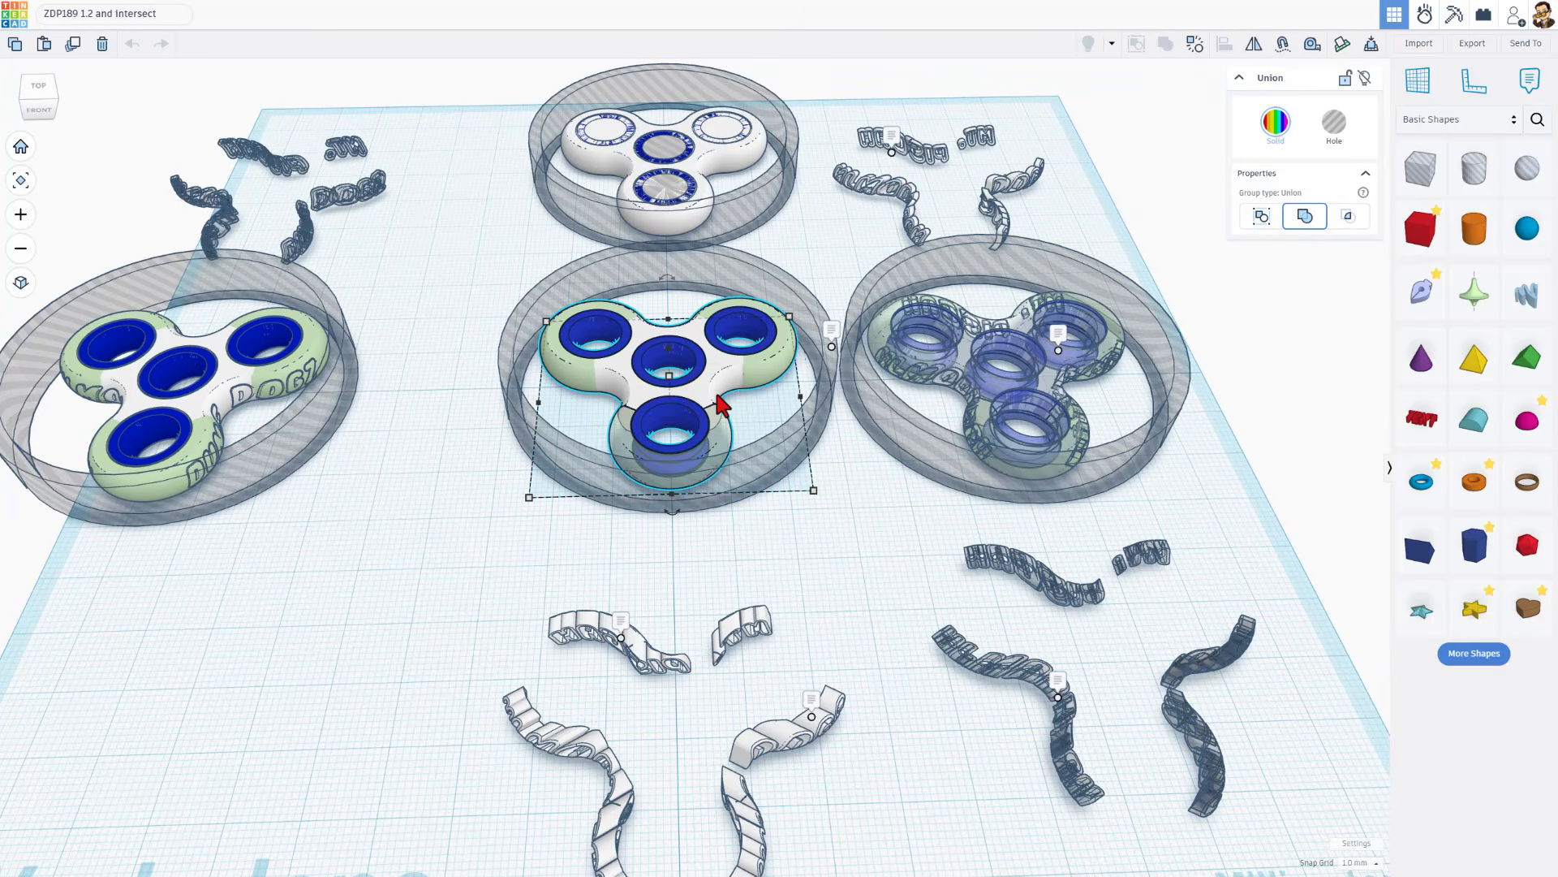
scroll(717, 402, up, 1)
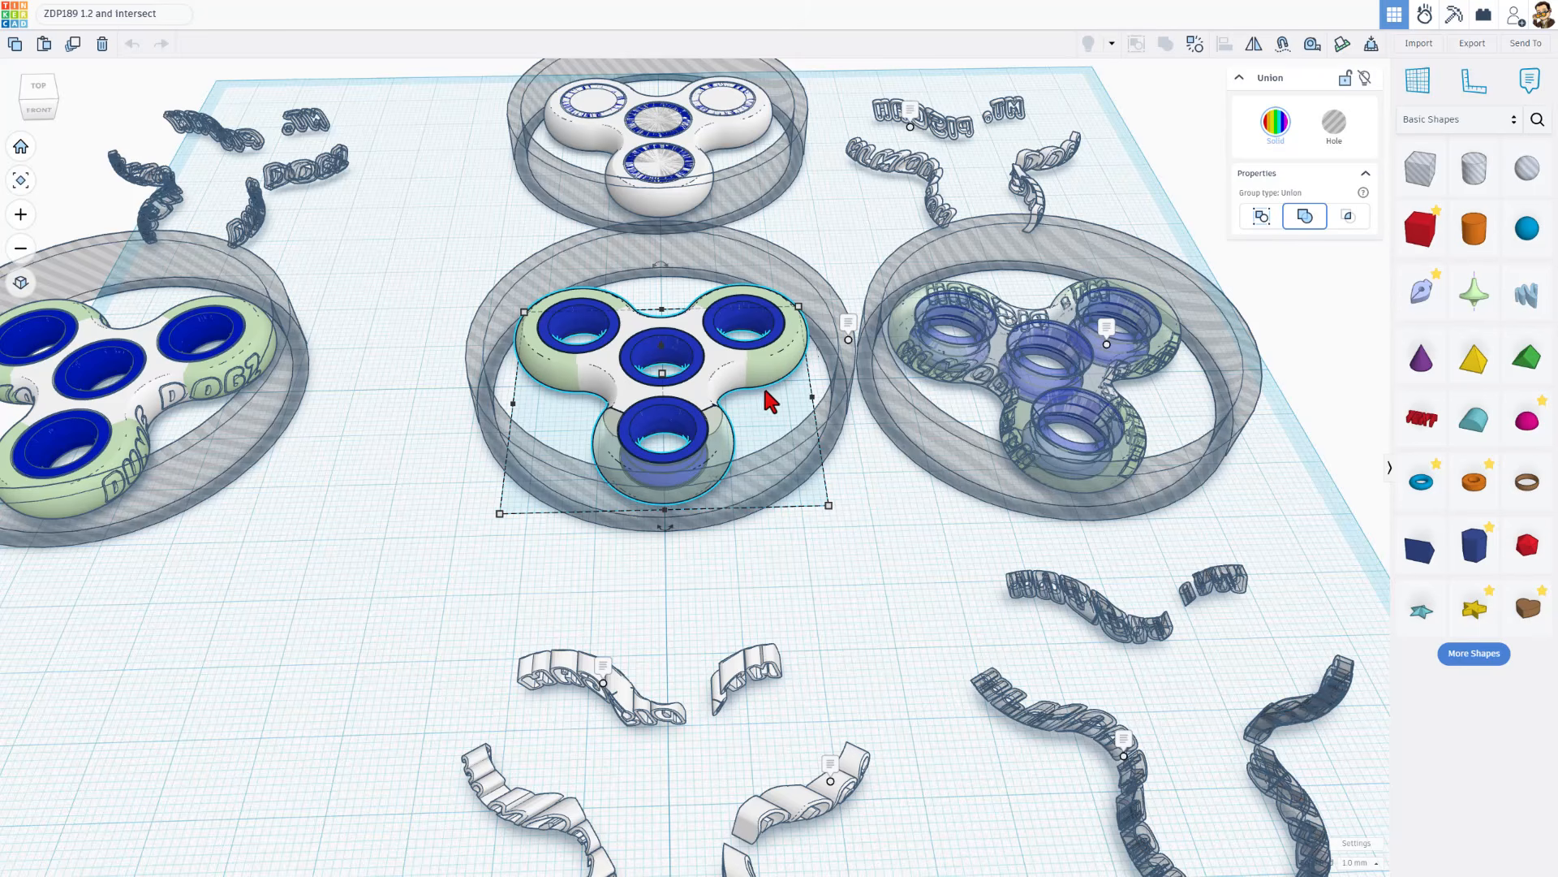
scroll(770, 399, up, 5)
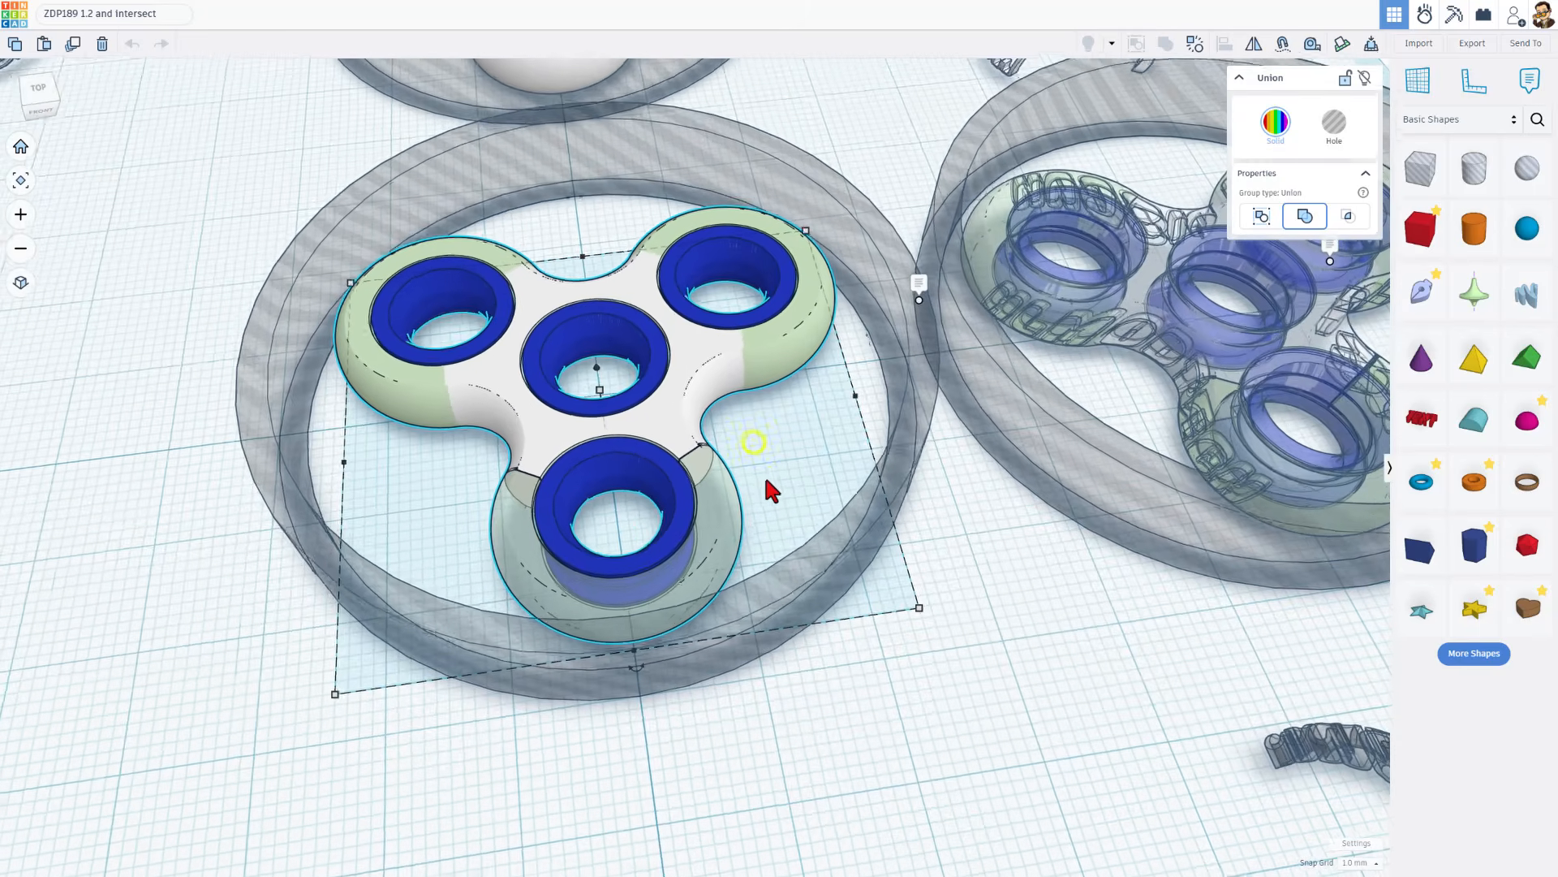
scroll(767, 482, up, 4)
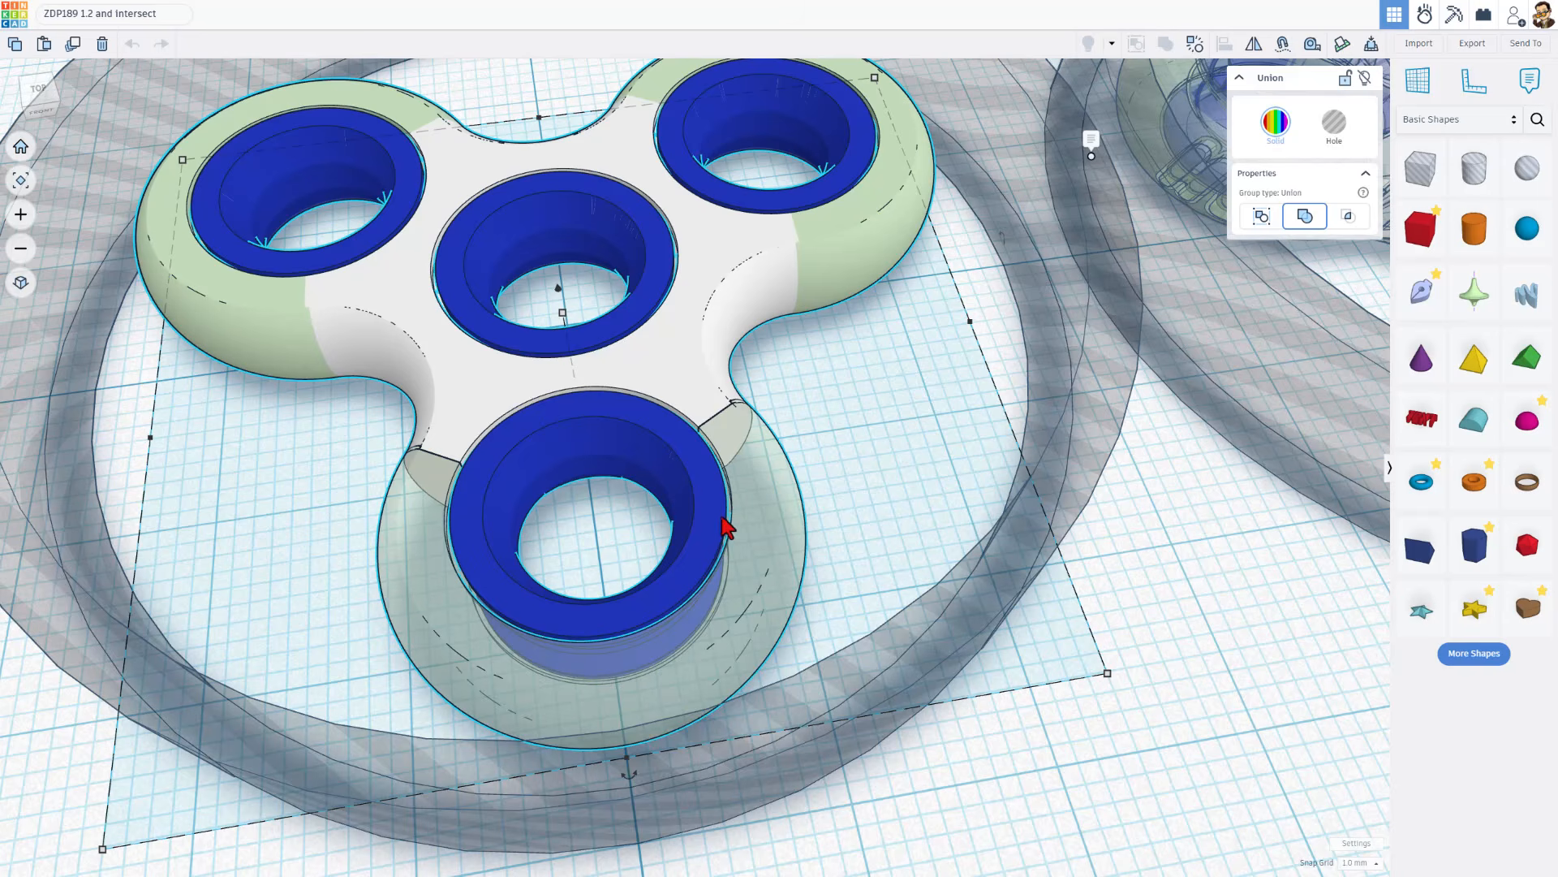
scroll(726, 528, down, 5)
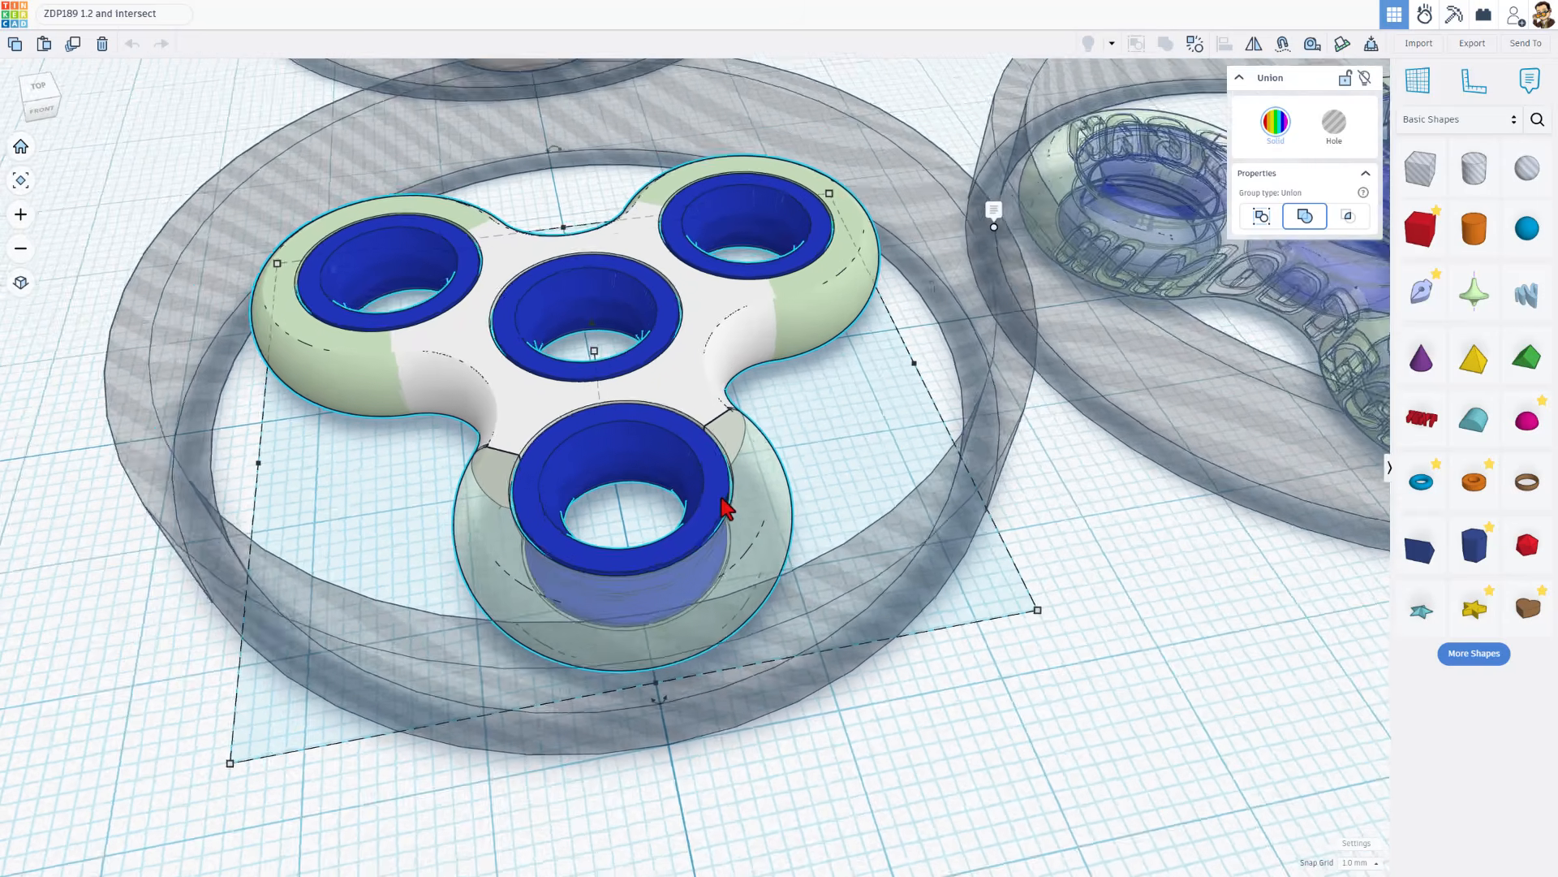
scroll(726, 509, down, 6)
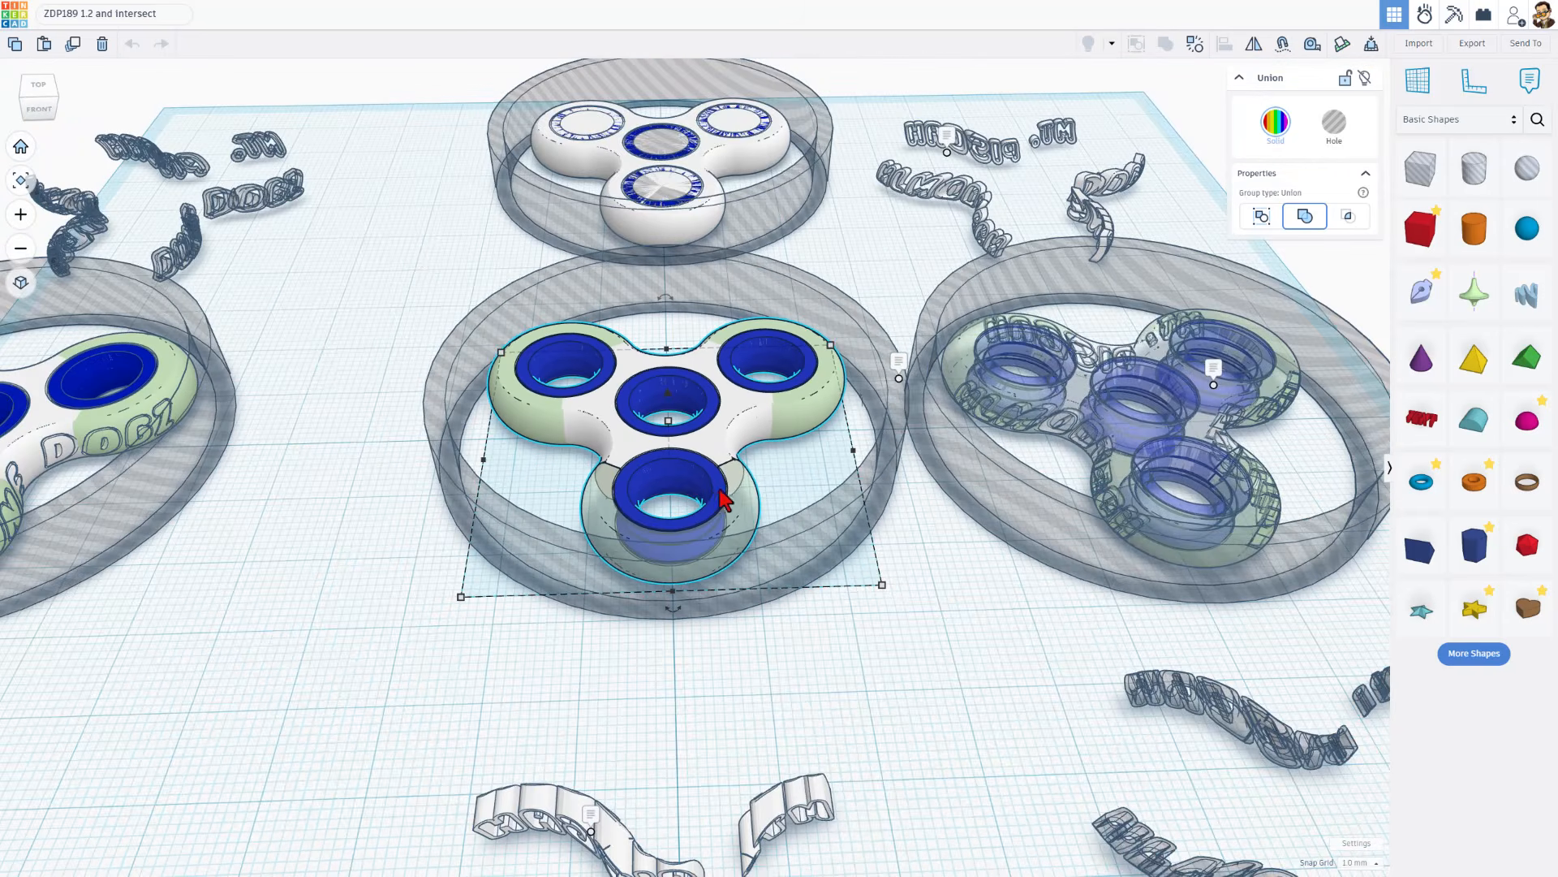
Hide the white union body of the rear spinner, leaving its blue ring bundles exposed
right_drag(719, 489, 734, 492)
middle_drag(737, 438, 802, 751)
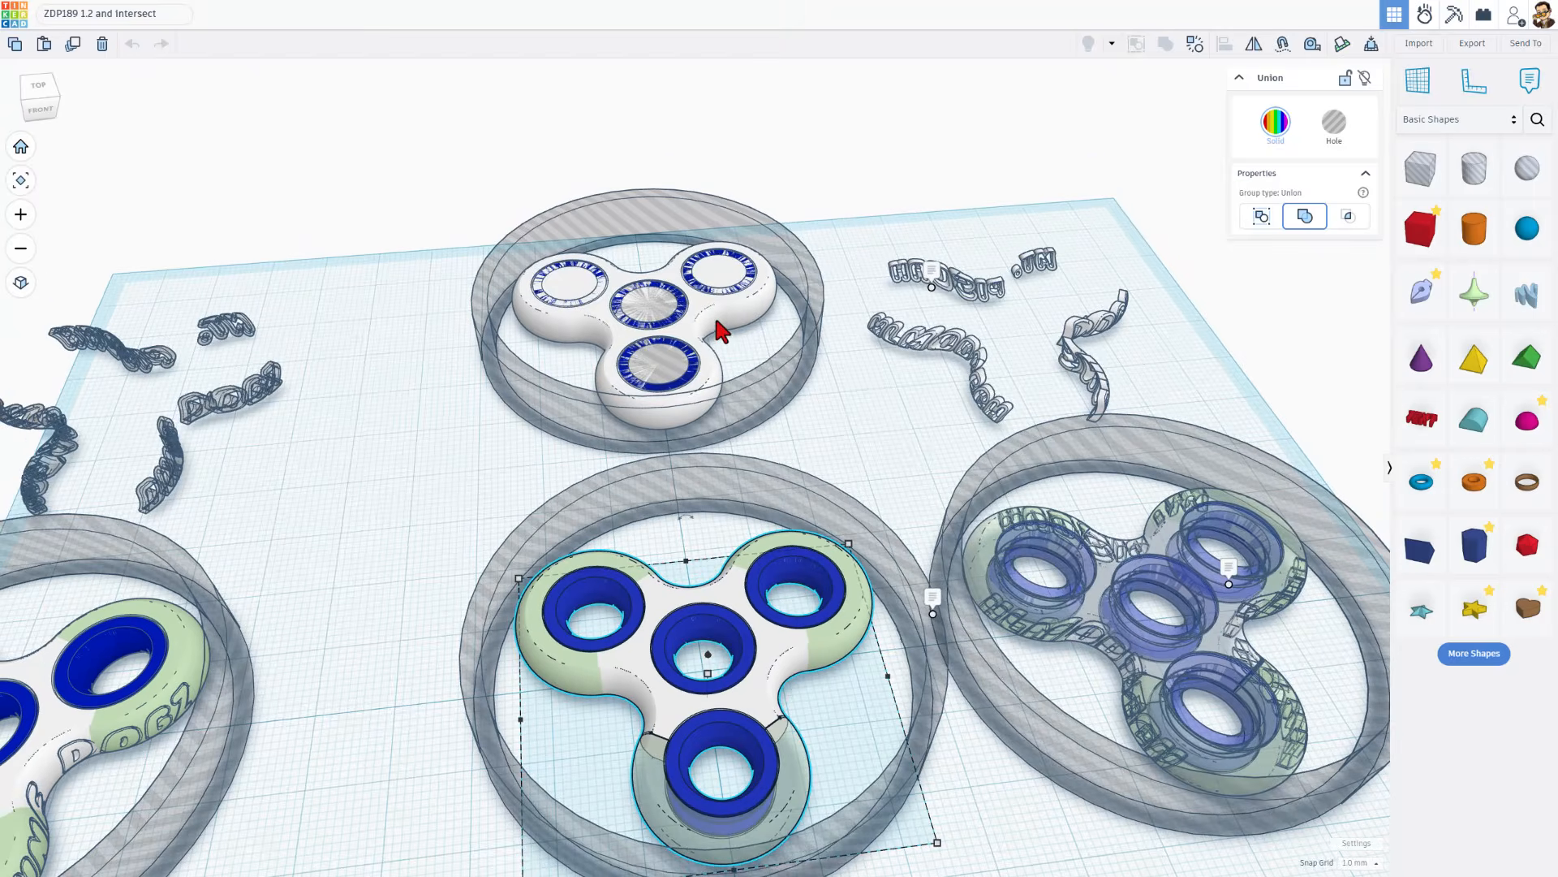
scroll(719, 329, up, 6)
click(576, 391)
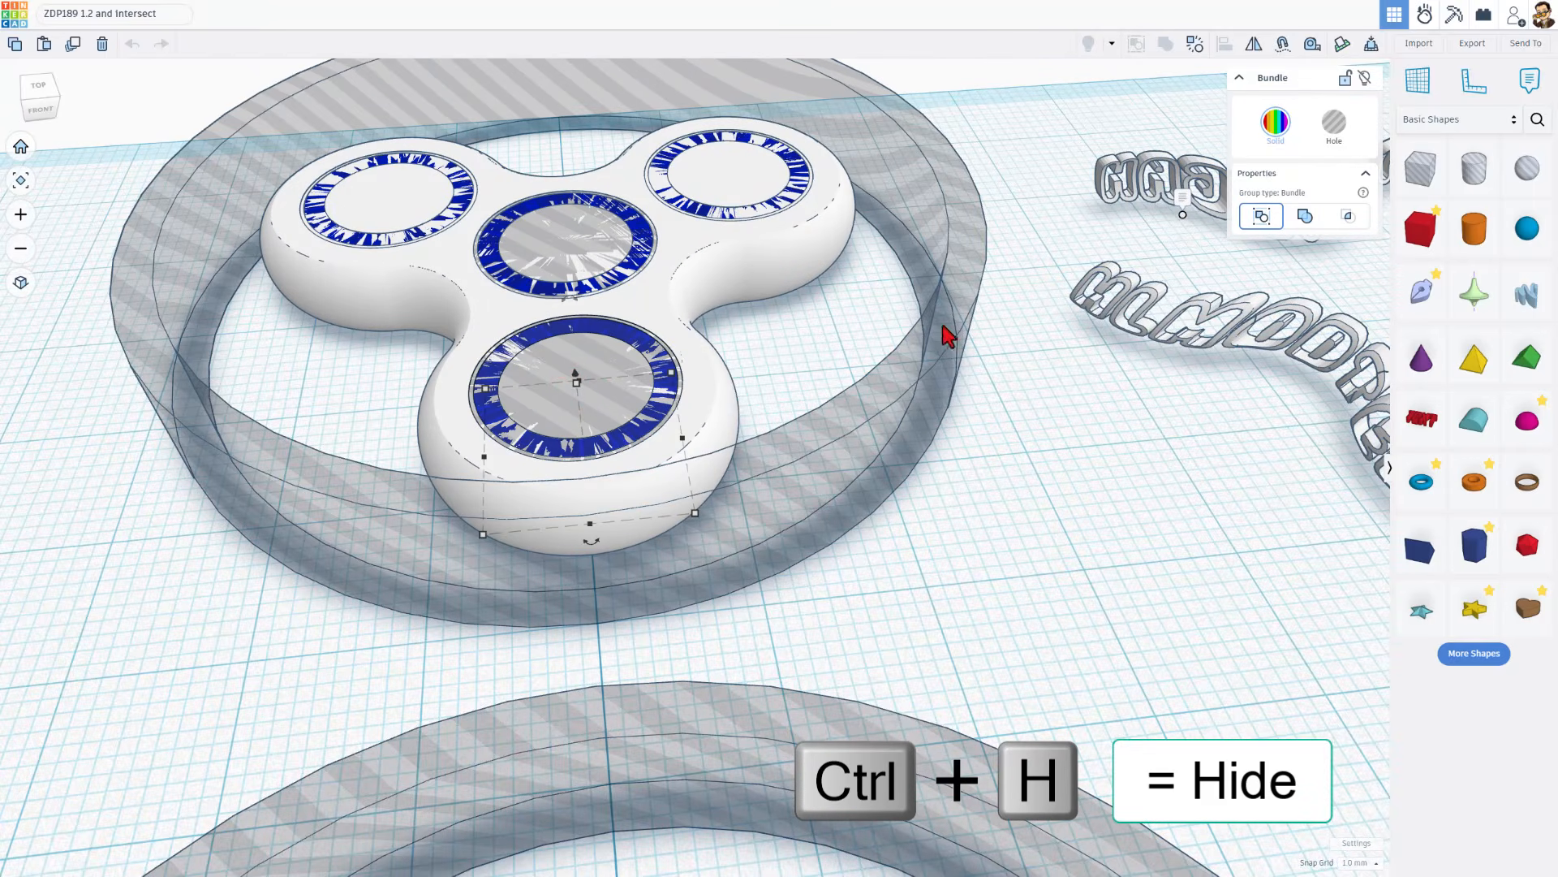
click(712, 382)
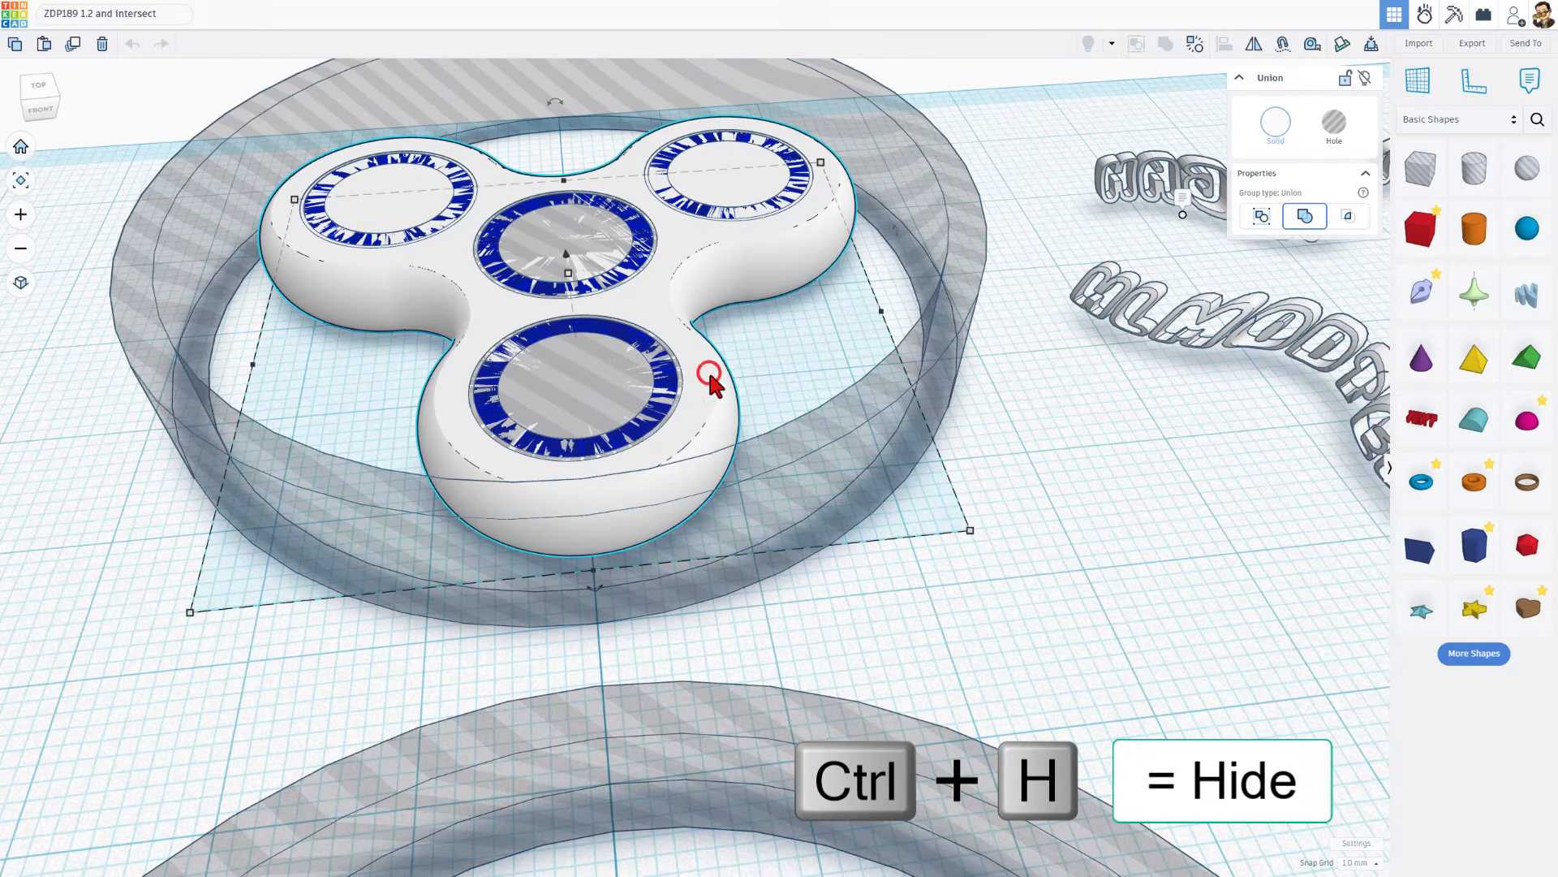
click(1365, 78)
scroll(593, 428, up, 2)
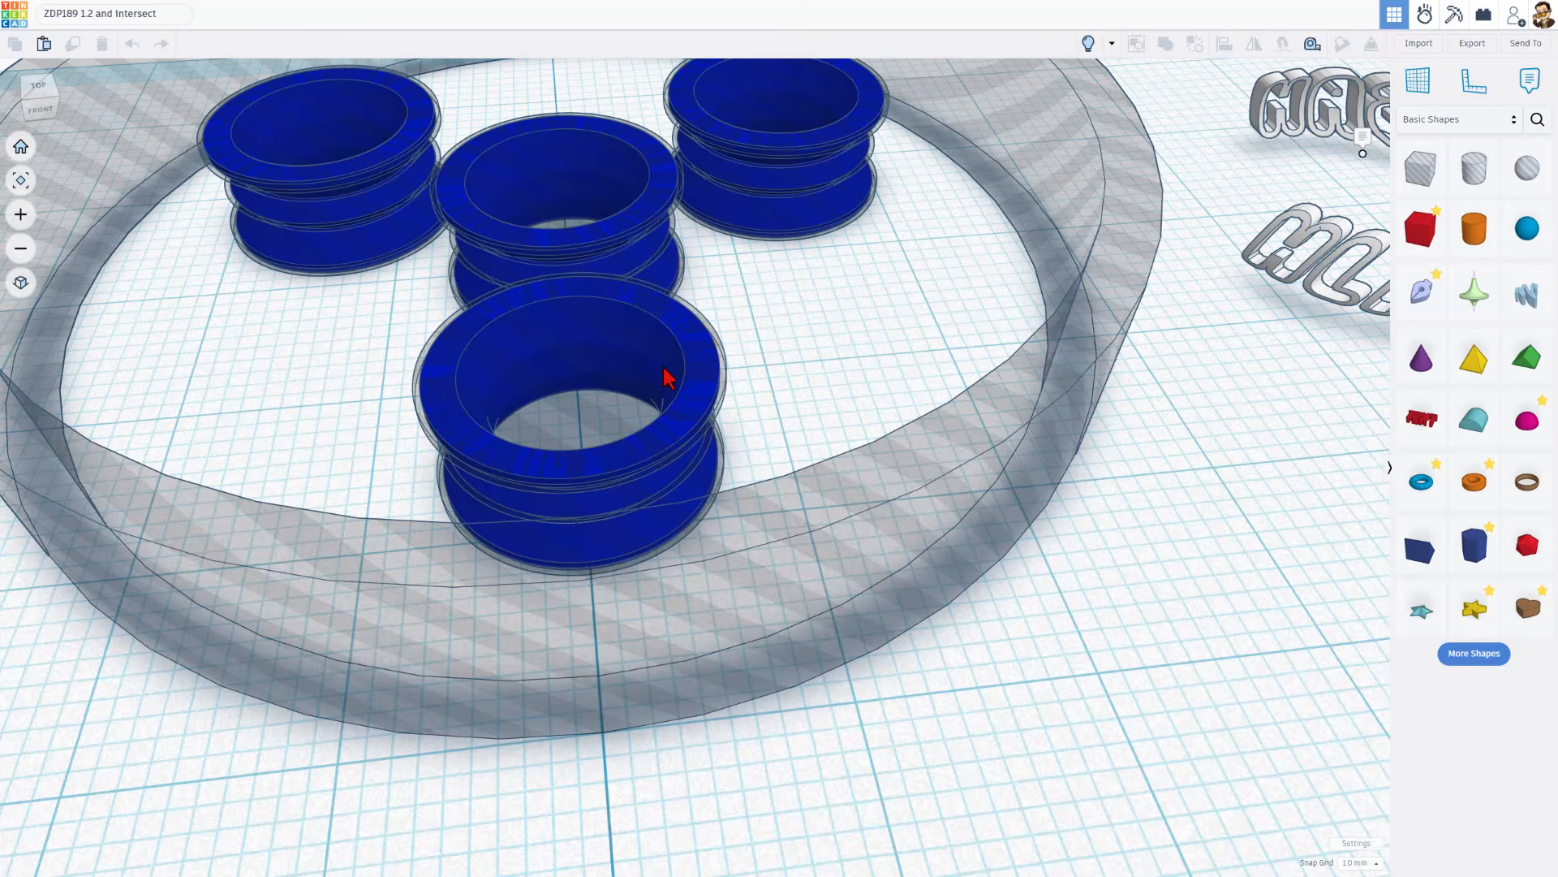
Select the front blue ring bundle and show all hidden shapes again
click(719, 350)
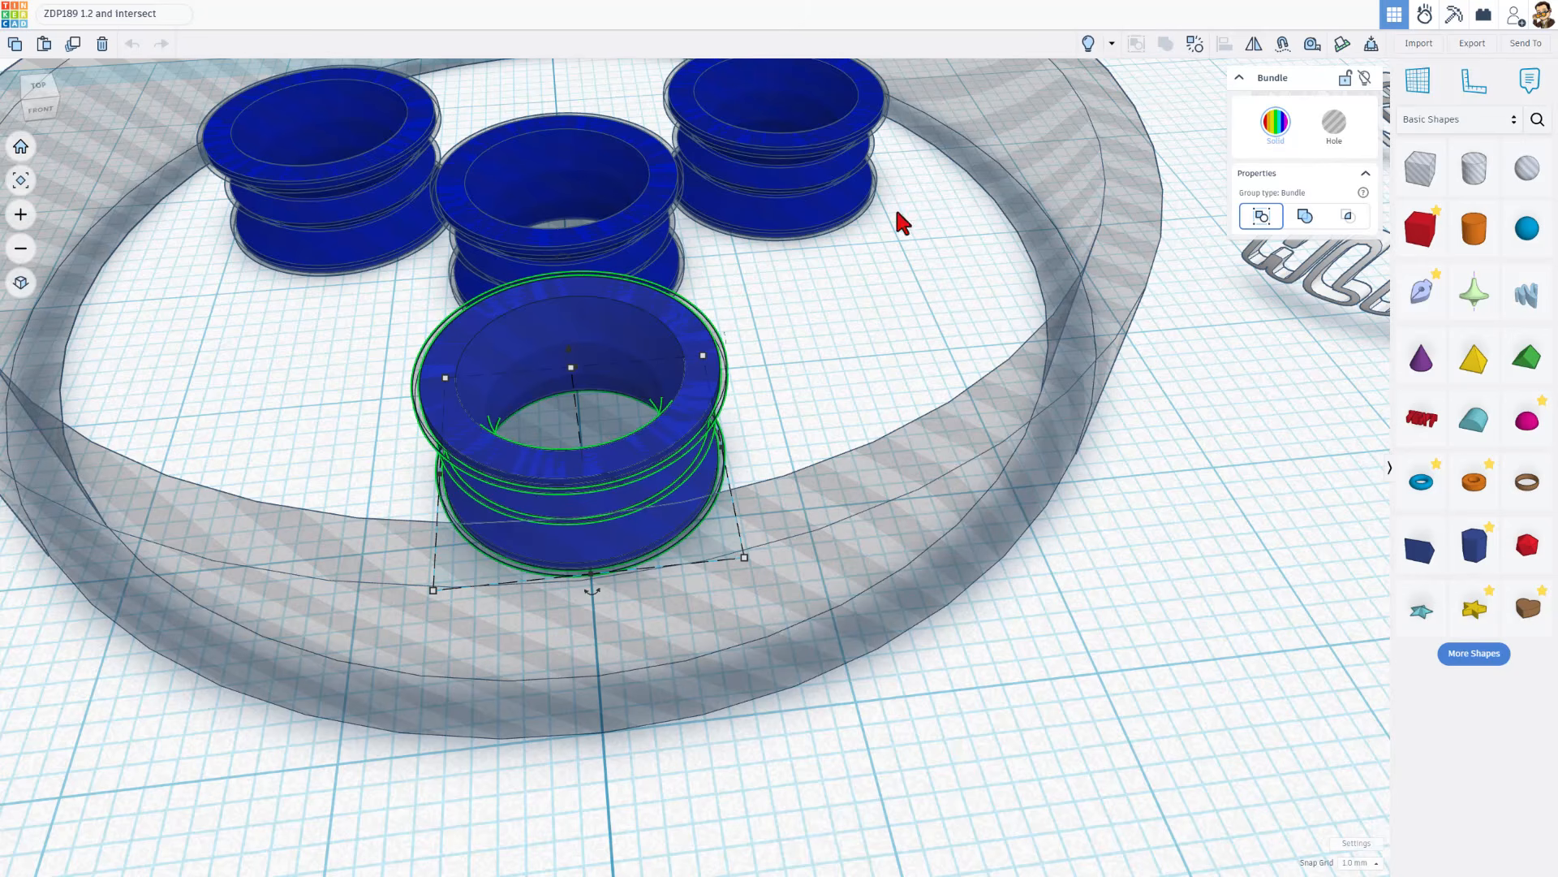
click(1088, 40)
scroll(845, 297, down, 4)
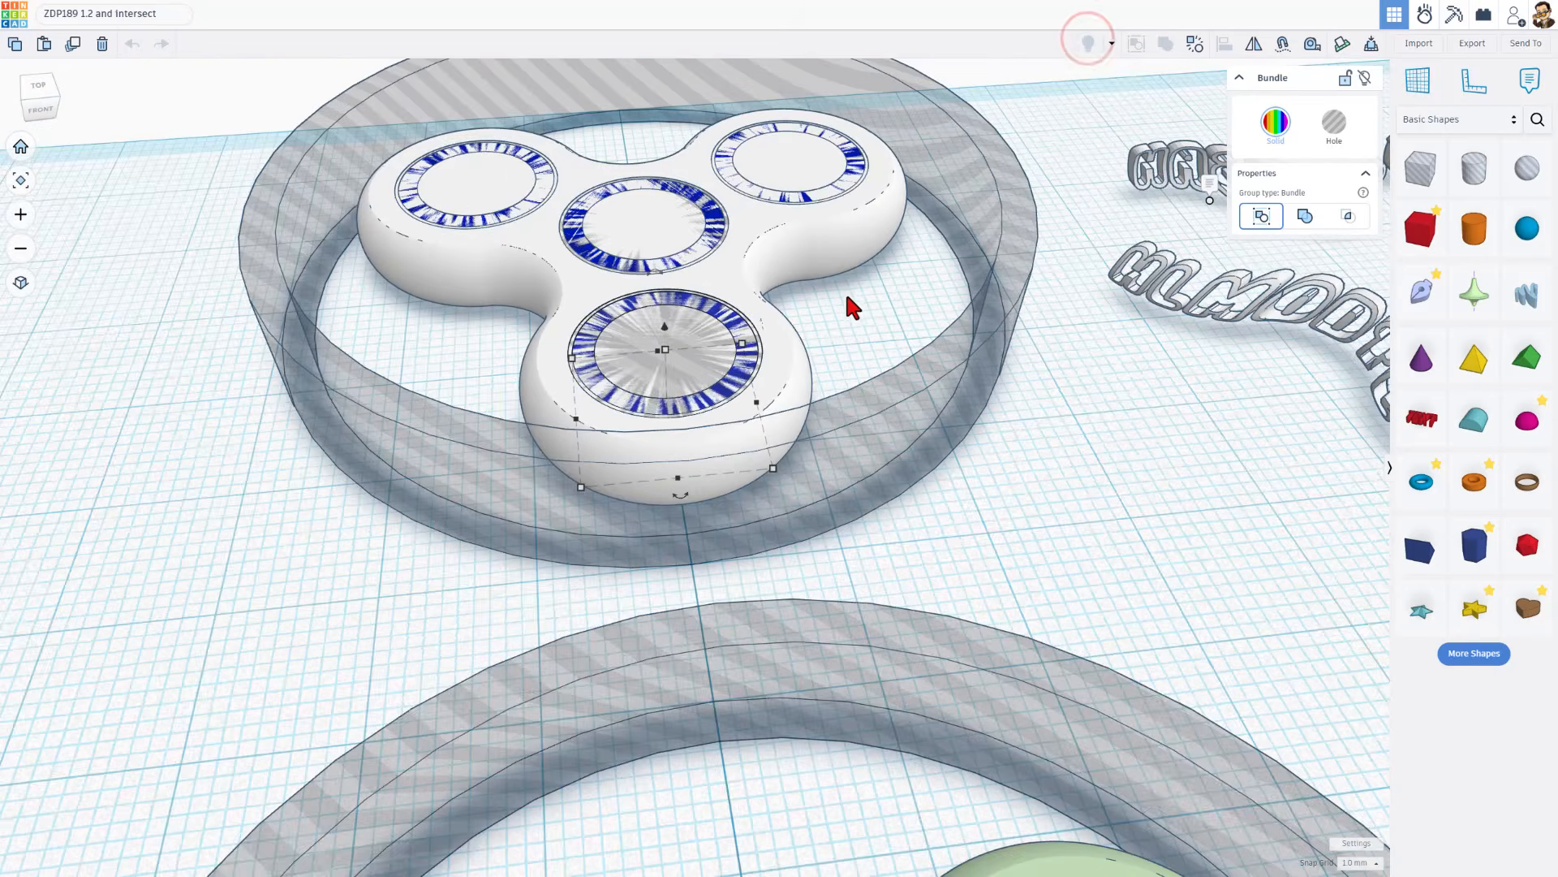
Lock the hole tube surrounding the rear white spinner
right_drag(869, 313, 871, 327)
scroll(854, 311, down, 3)
click(901, 297)
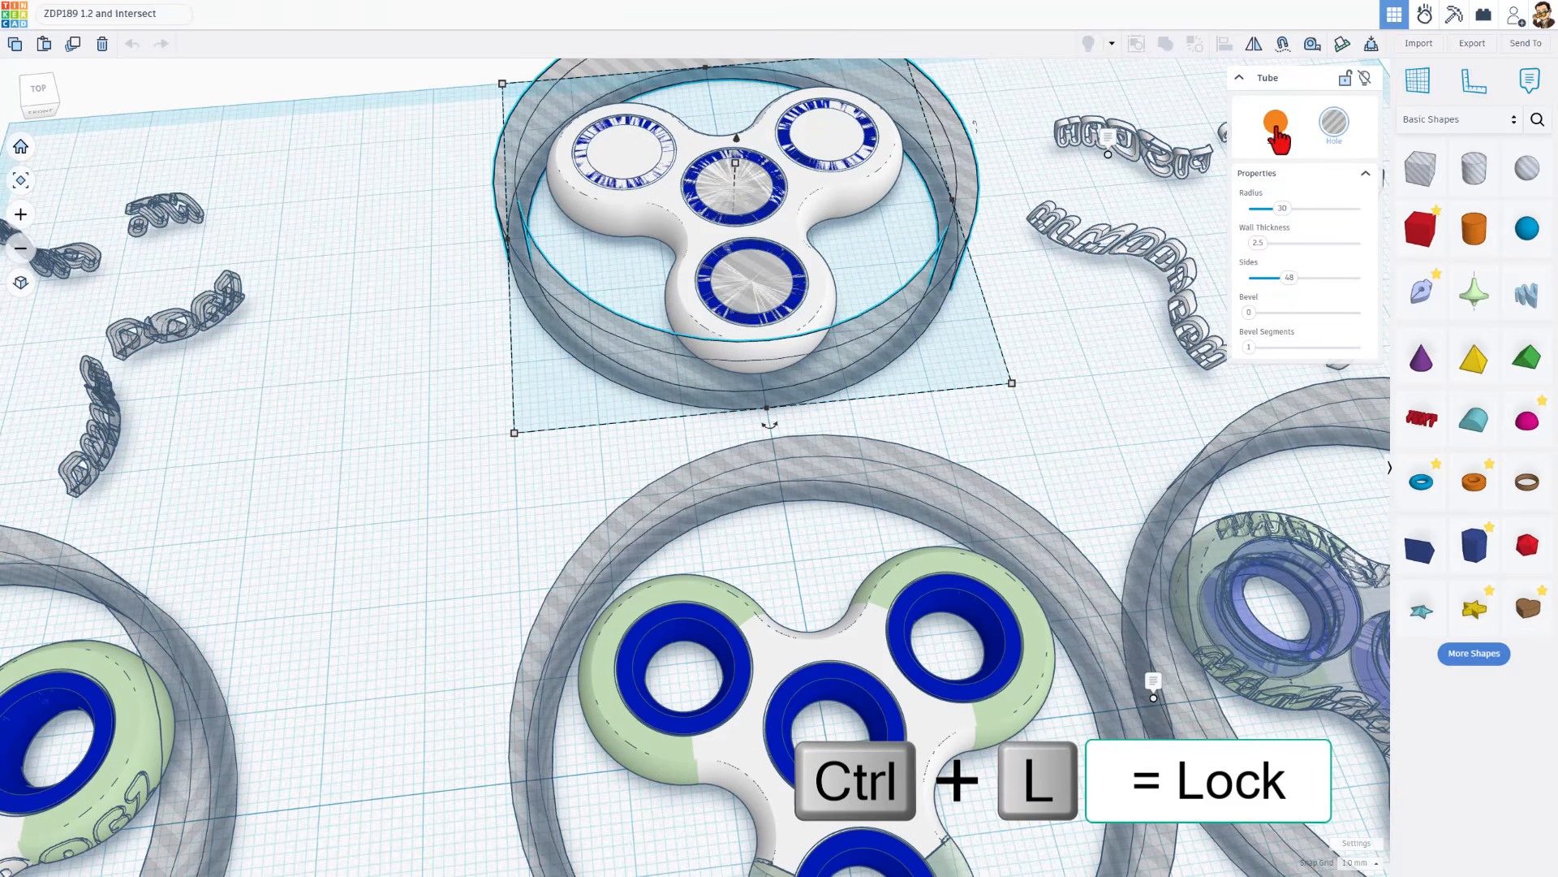
click(1345, 78)
right_drag(1010, 272, 966, 324)
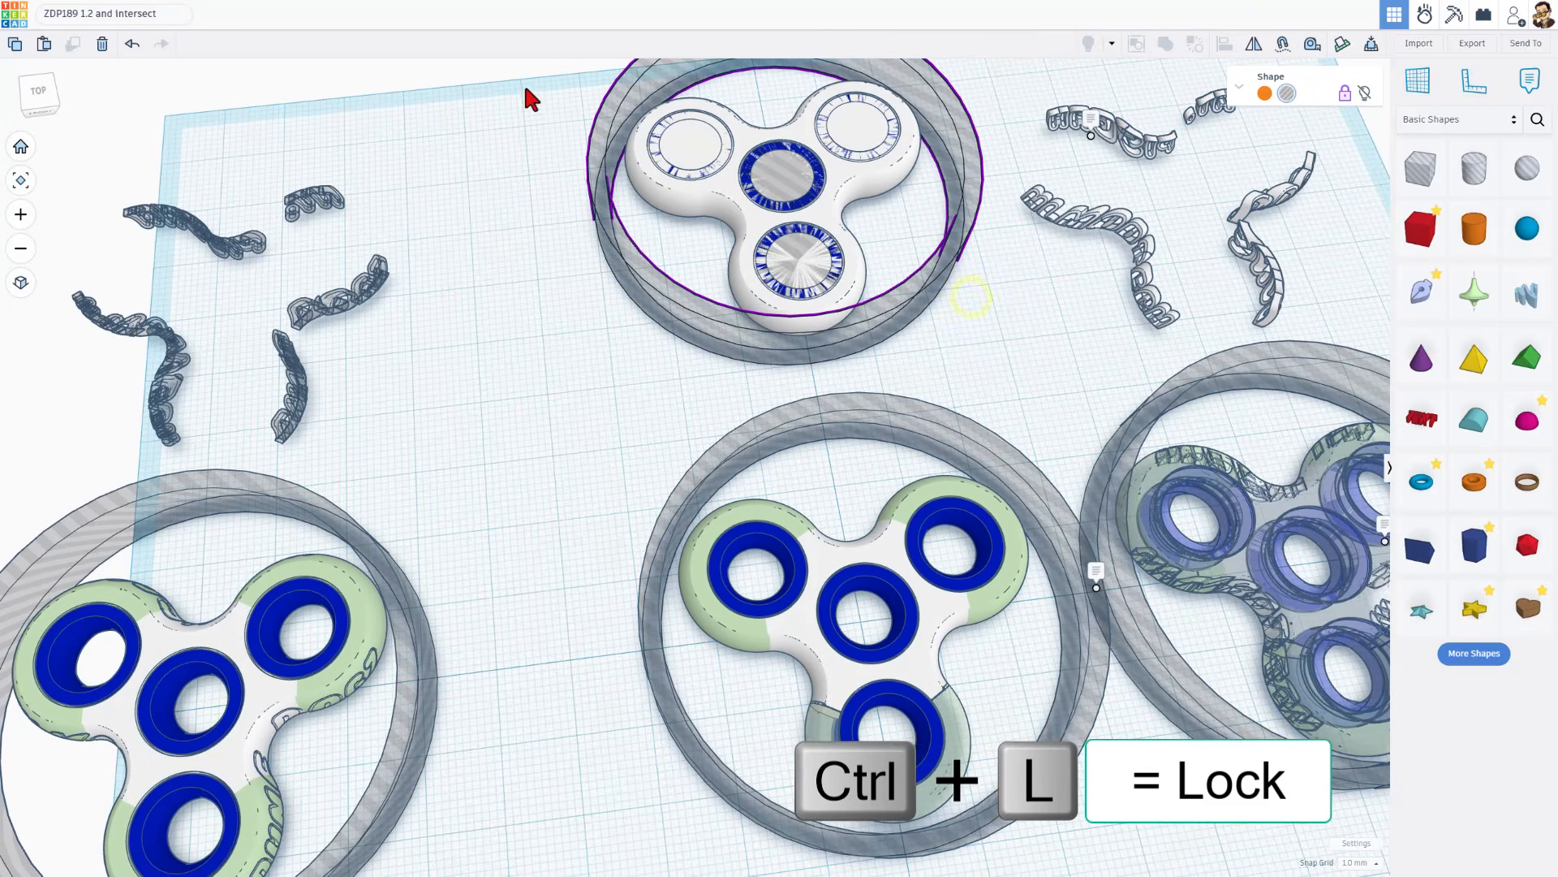
Union-group the rear spinner's white body with its blue ring bundles
drag(529, 76, 911, 271)
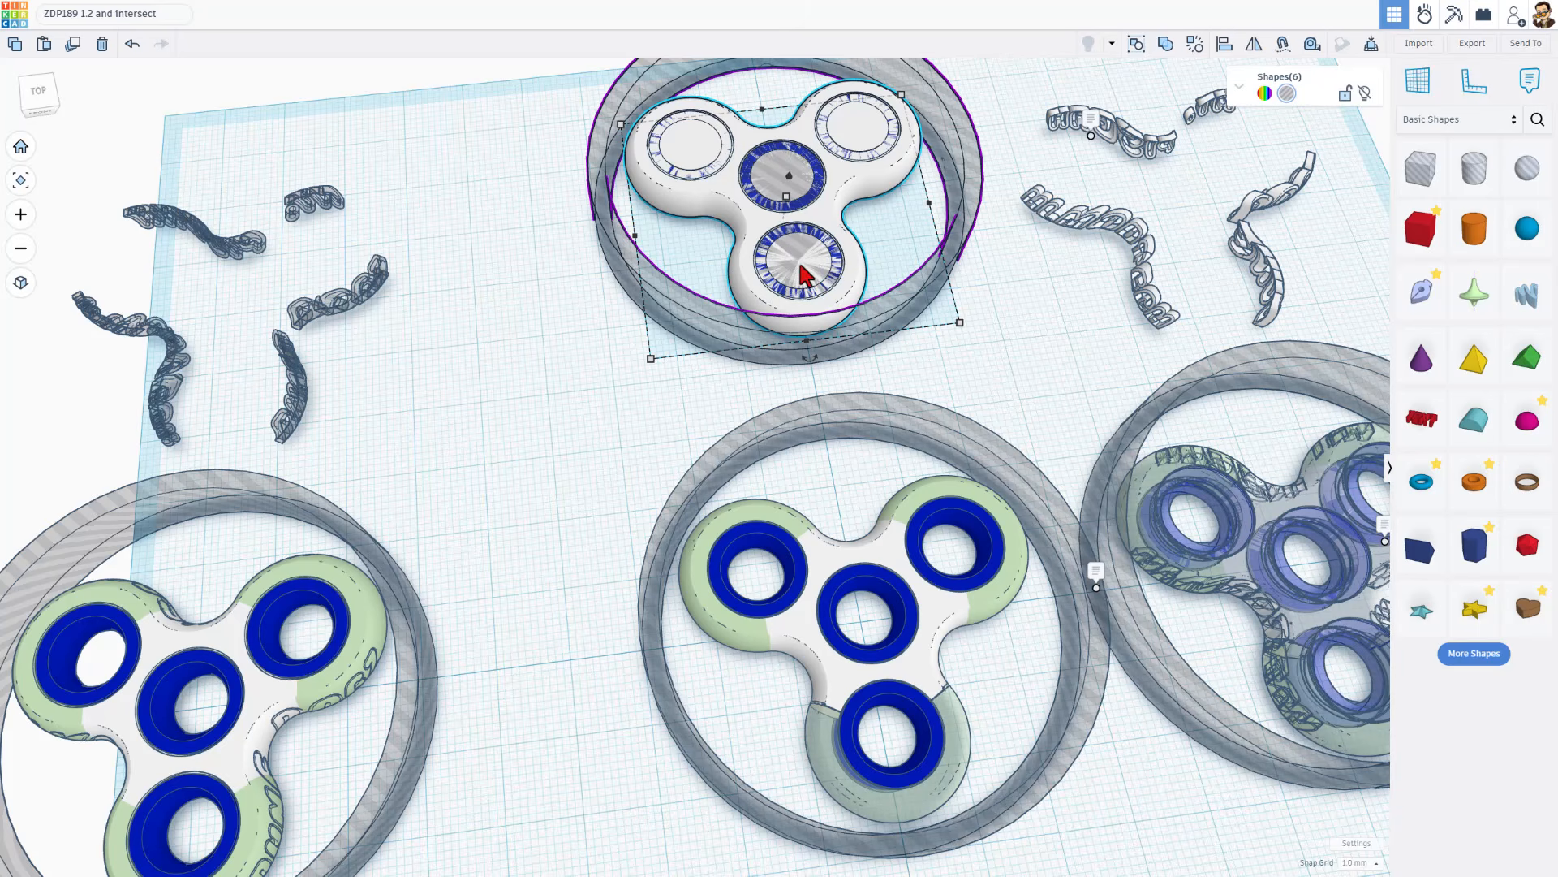
key(ctrl+g)
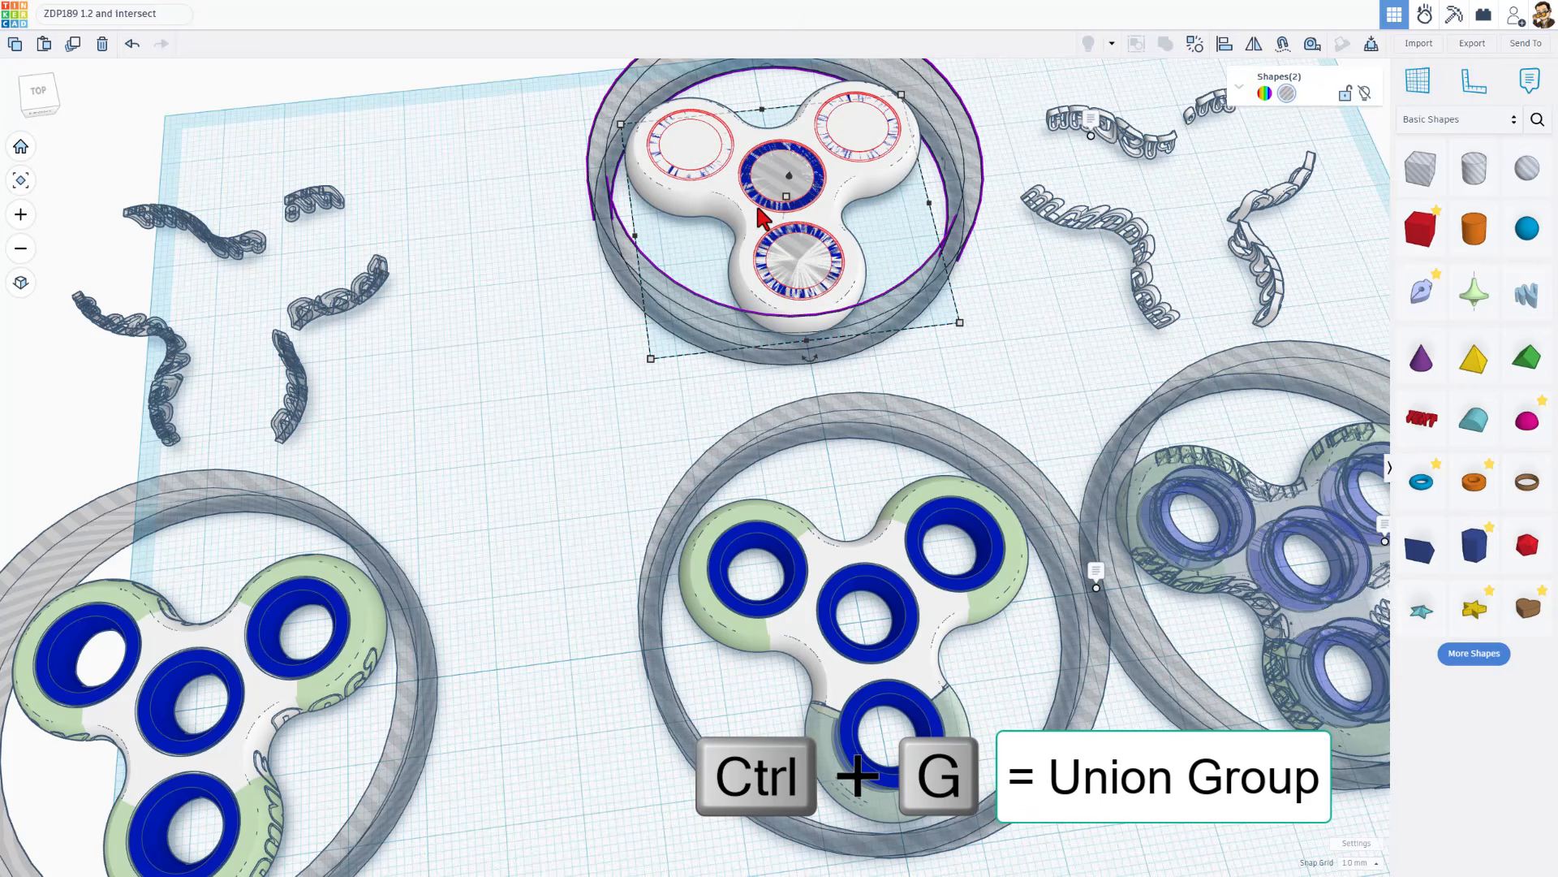
scroll(821, 243, up, 1)
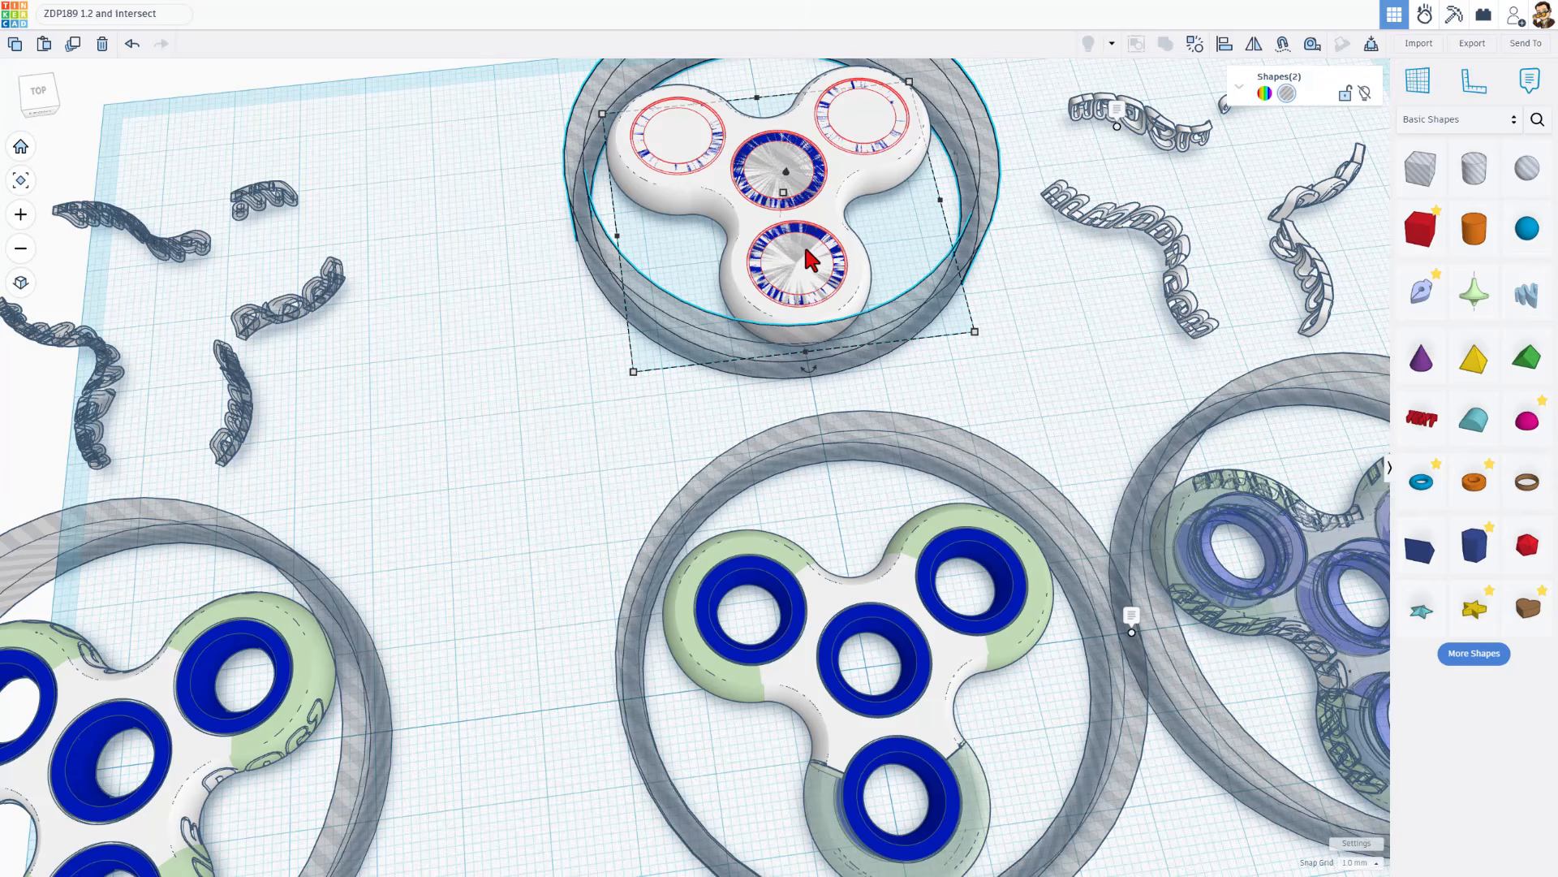
Examine the rear grouped spinner up close, including the gap between its front blue ring and the white body
right_drag(900, 264, 947, 287)
scroll(912, 267, up, 2)
scroll(935, 288, up, 1)
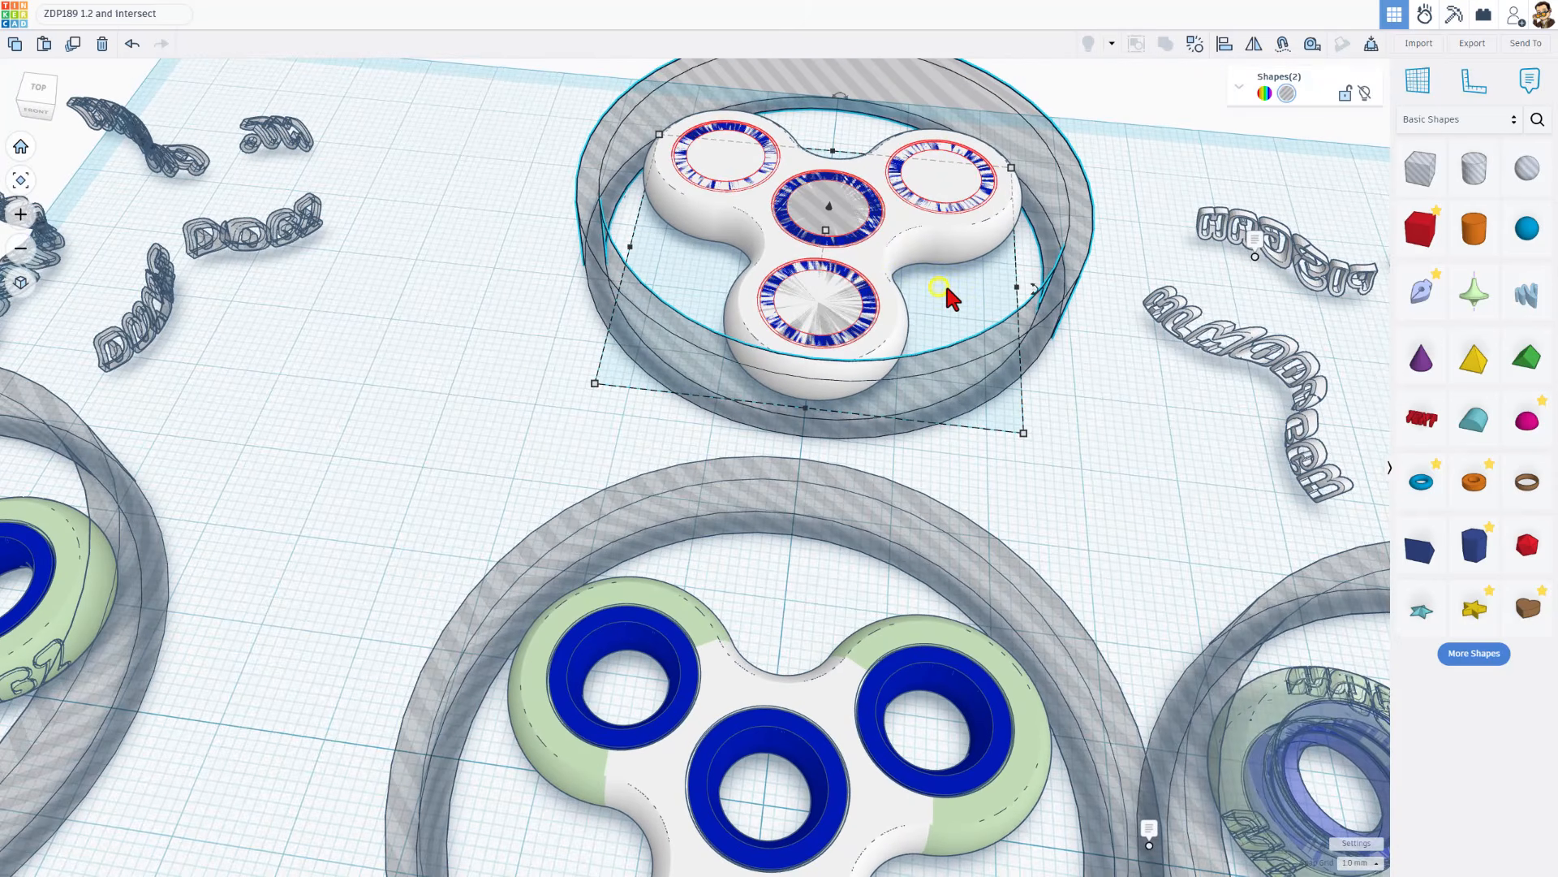
right_drag(427, 345, 456, 342)
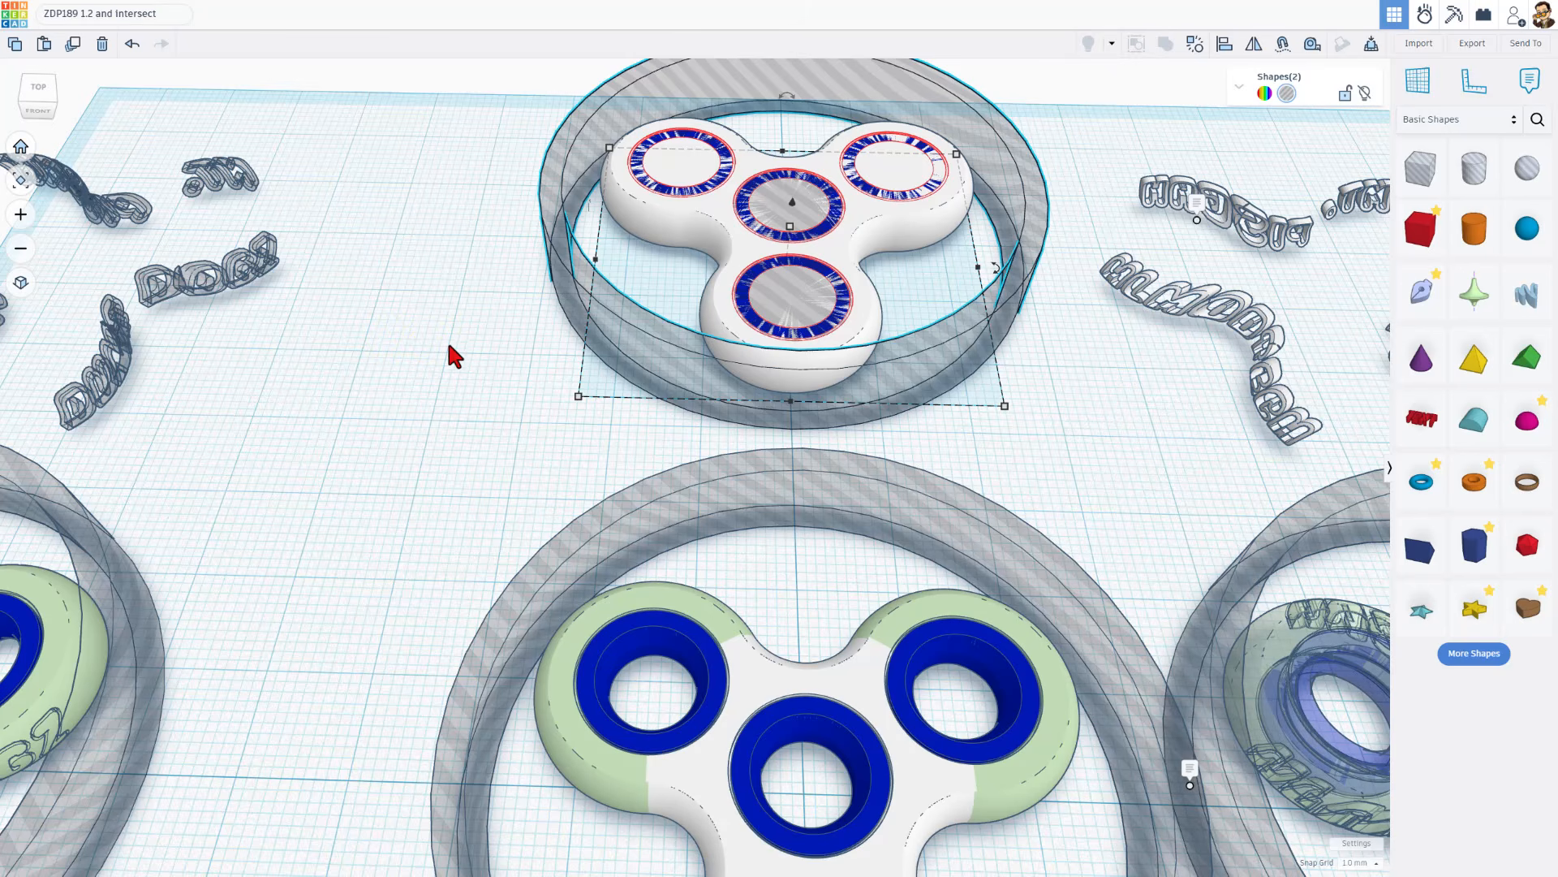
right_drag(446, 341, 574, 291)
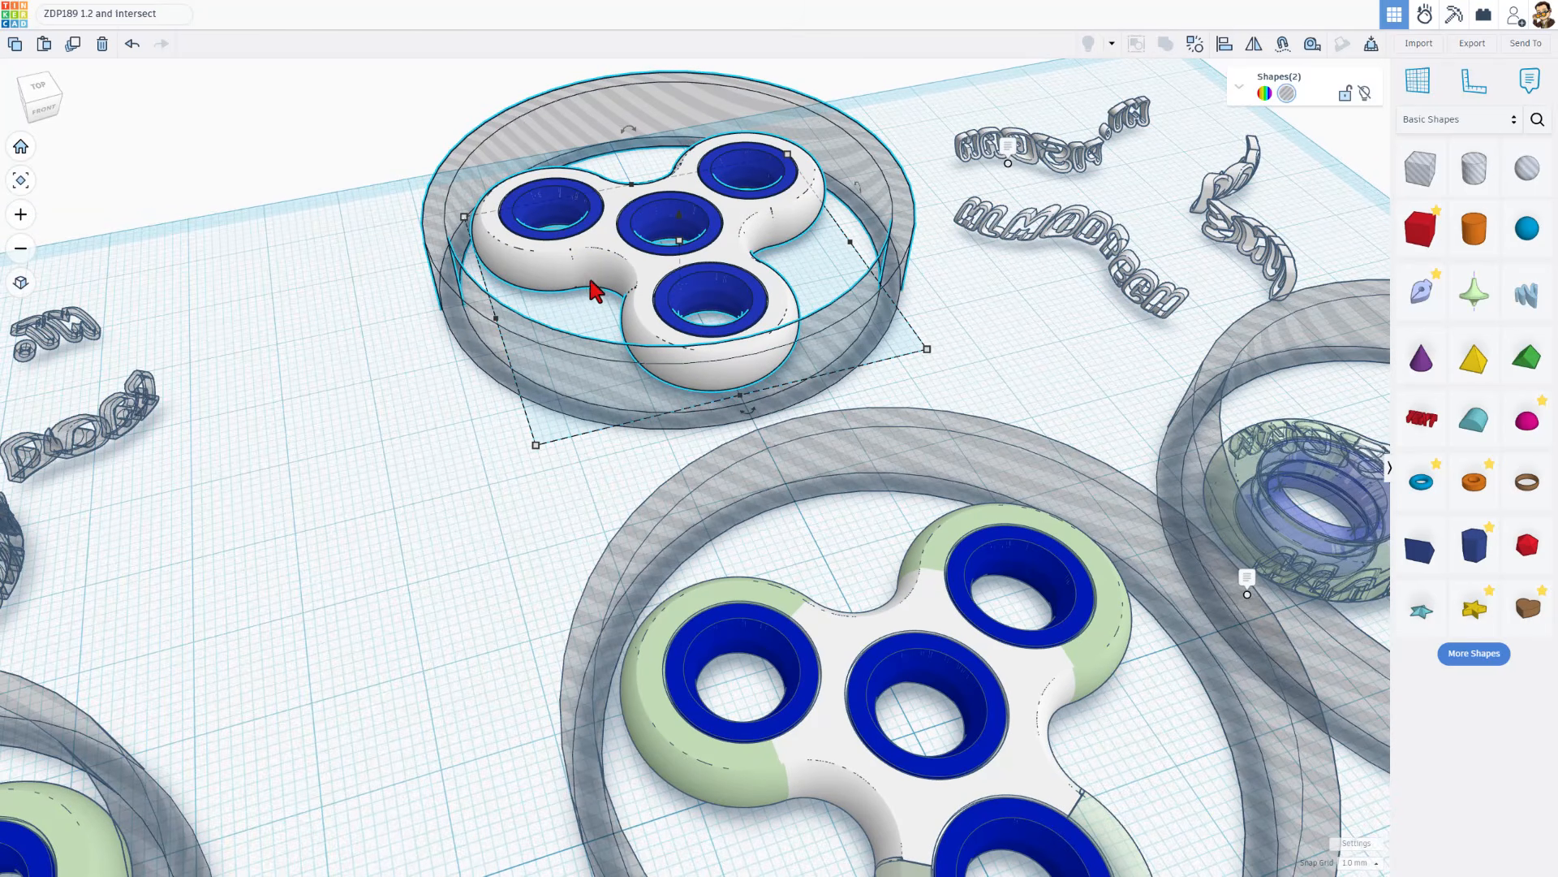
scroll(670, 253, up, 1)
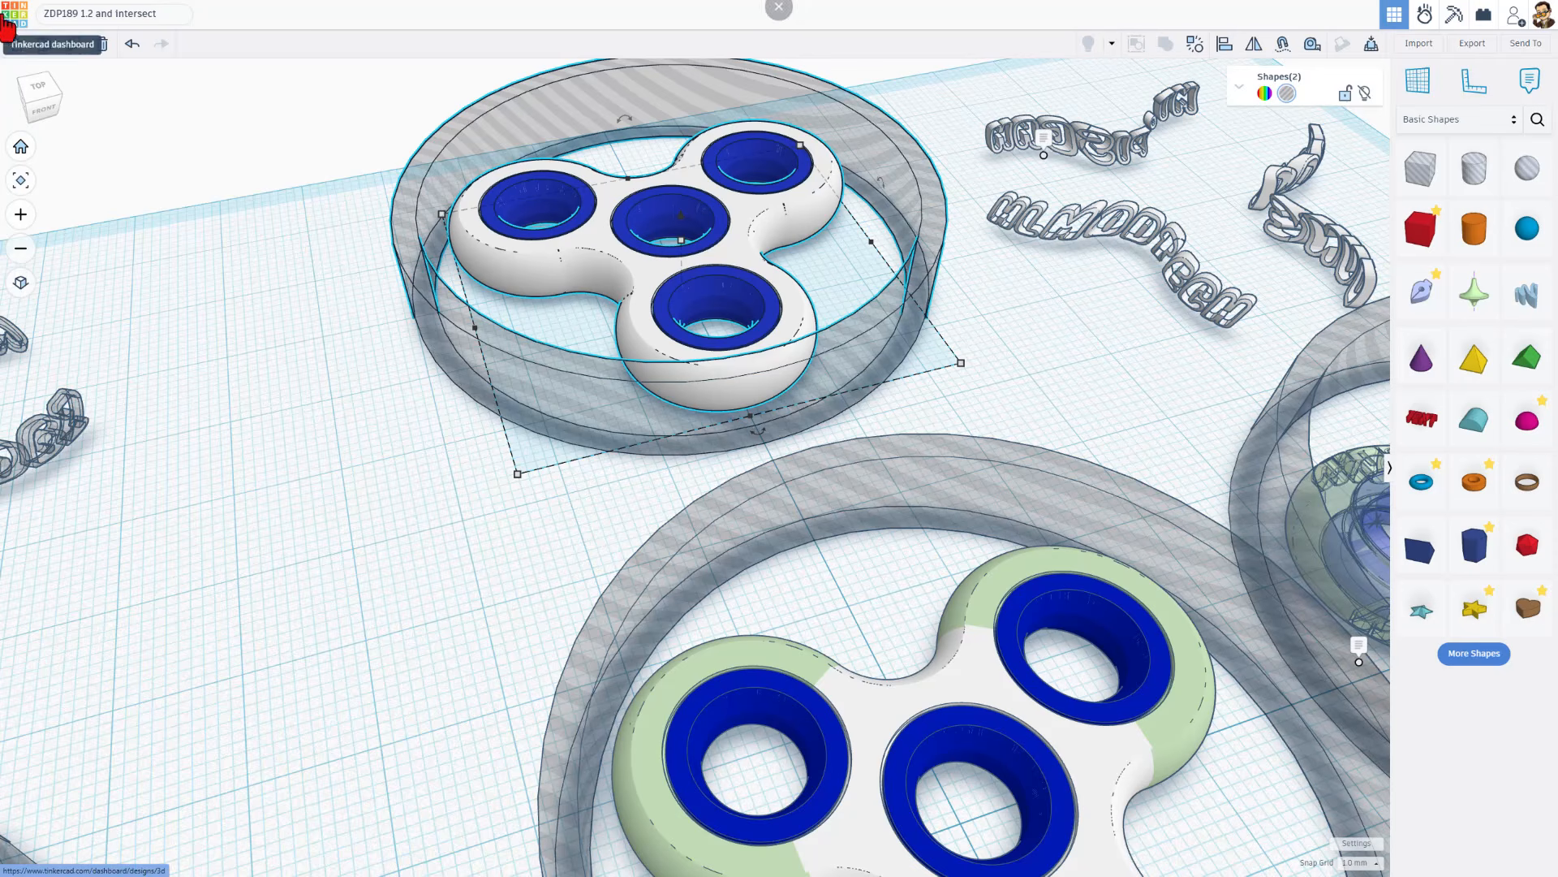
scroll(585, 288, up, 5)
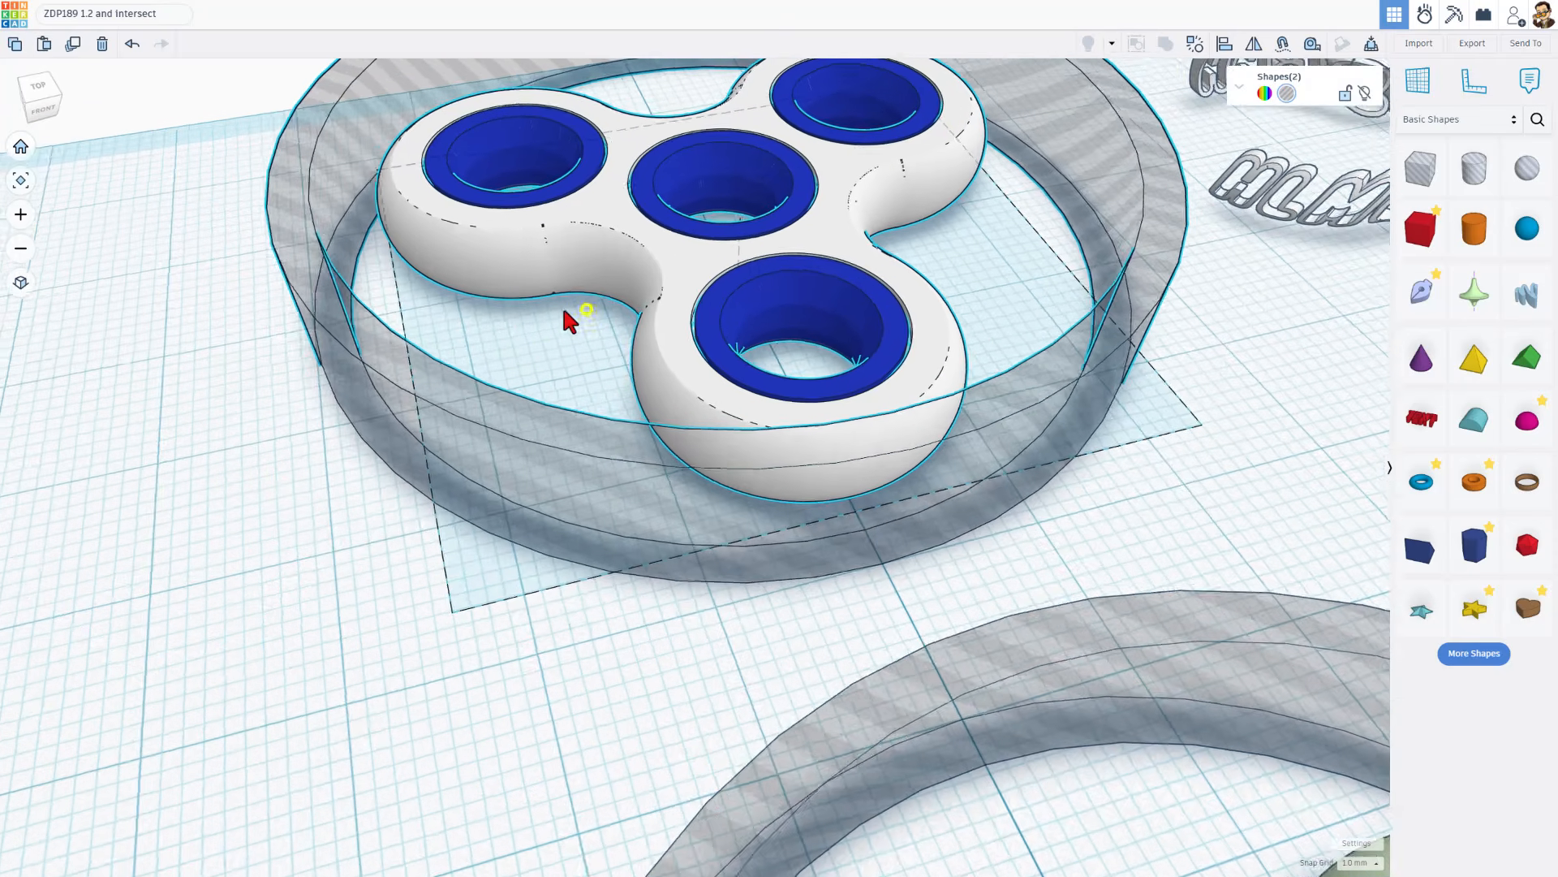
scroll(799, 369, up, 4)
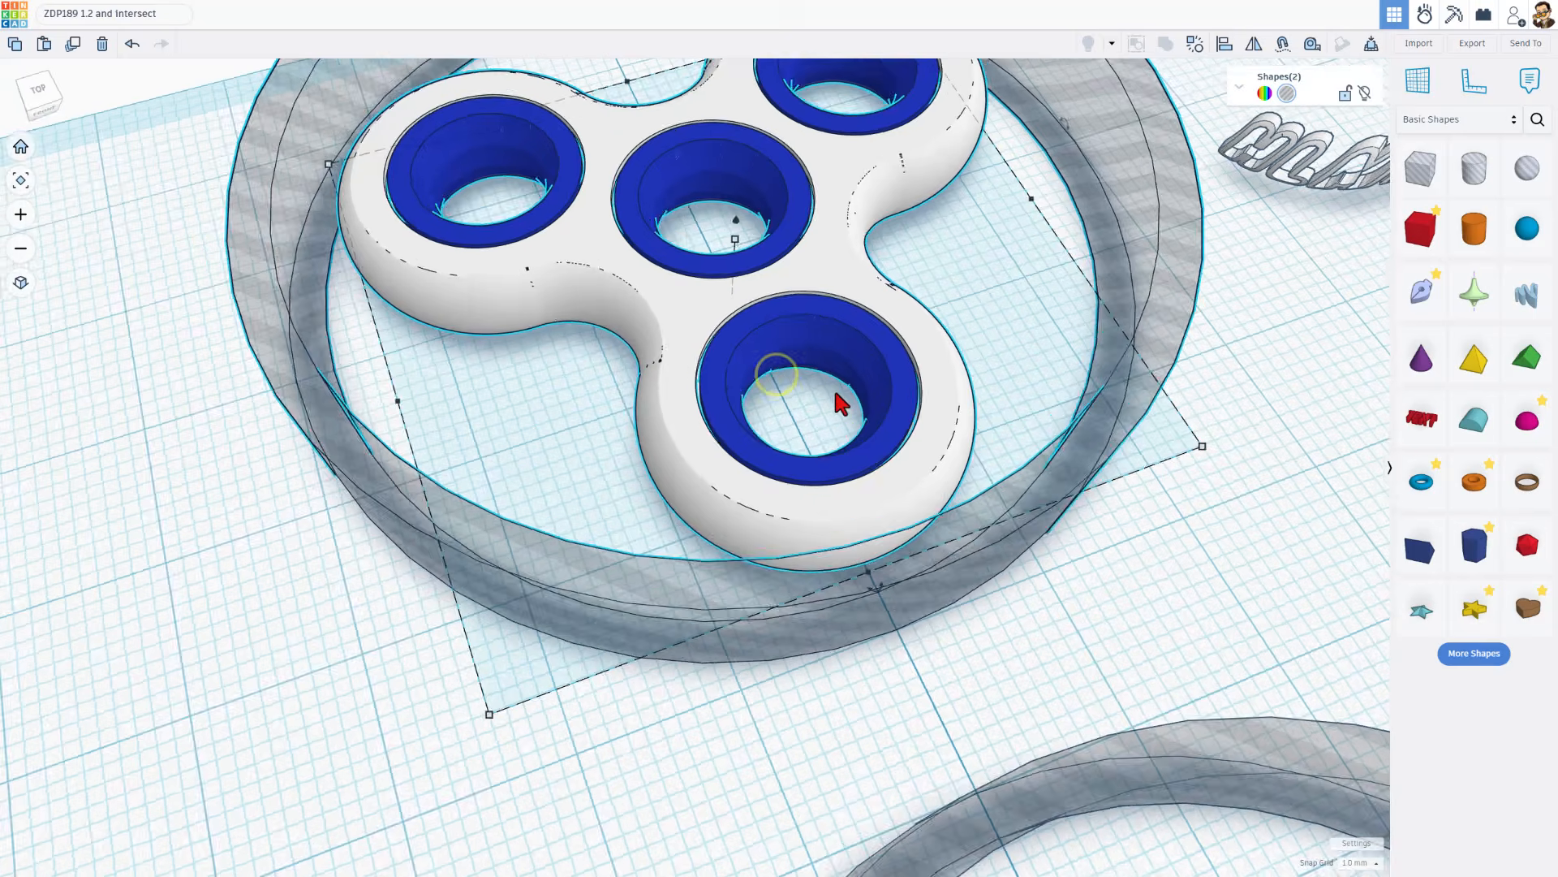
scroll(798, 381, up, 5)
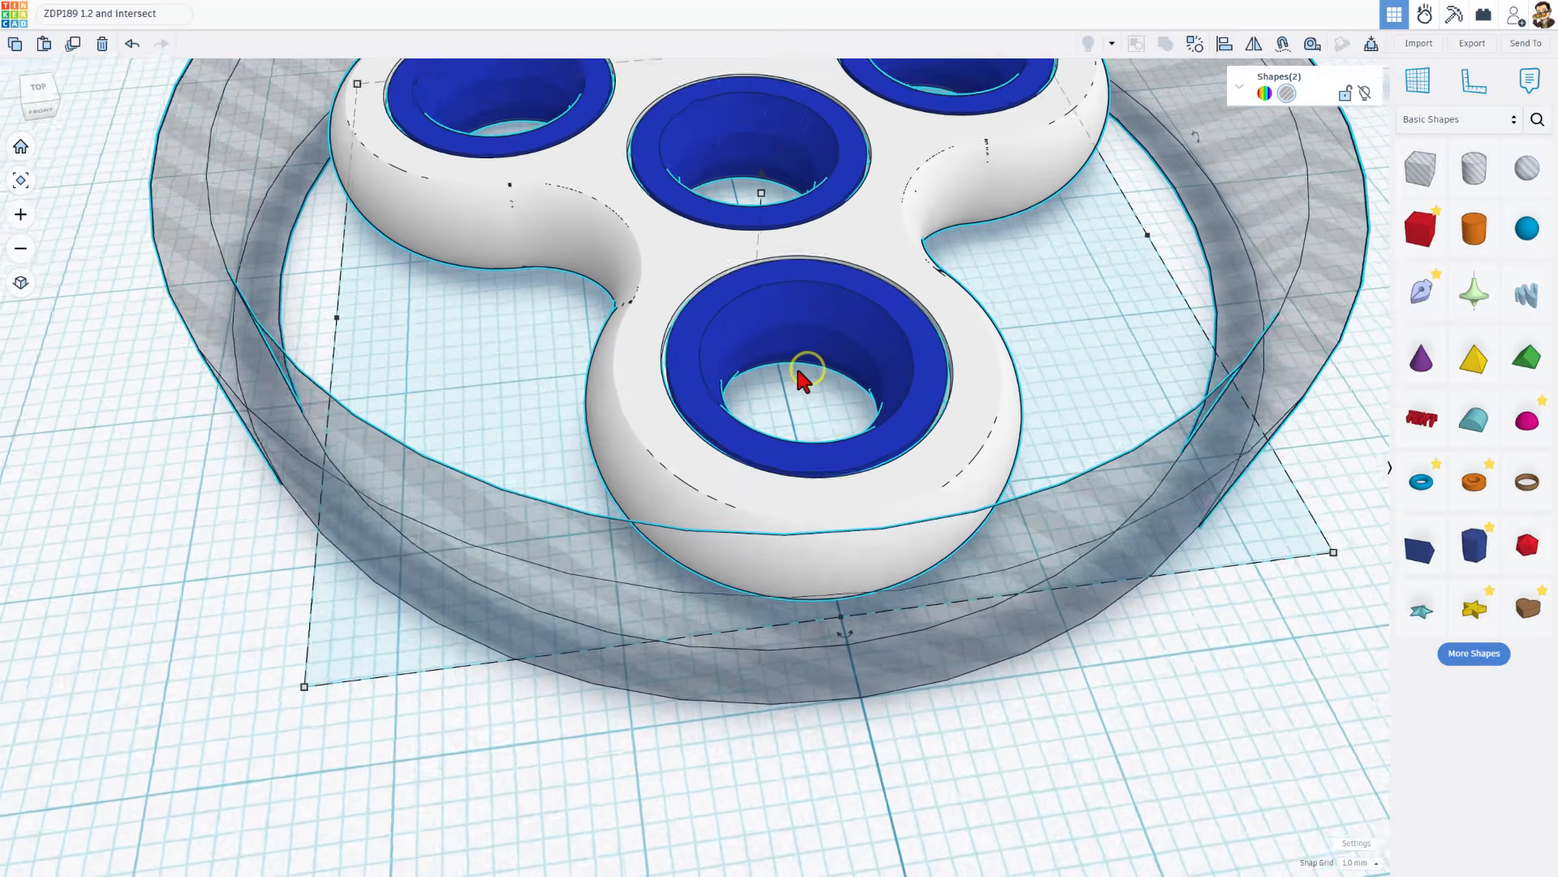
scroll(795, 393, up, 2)
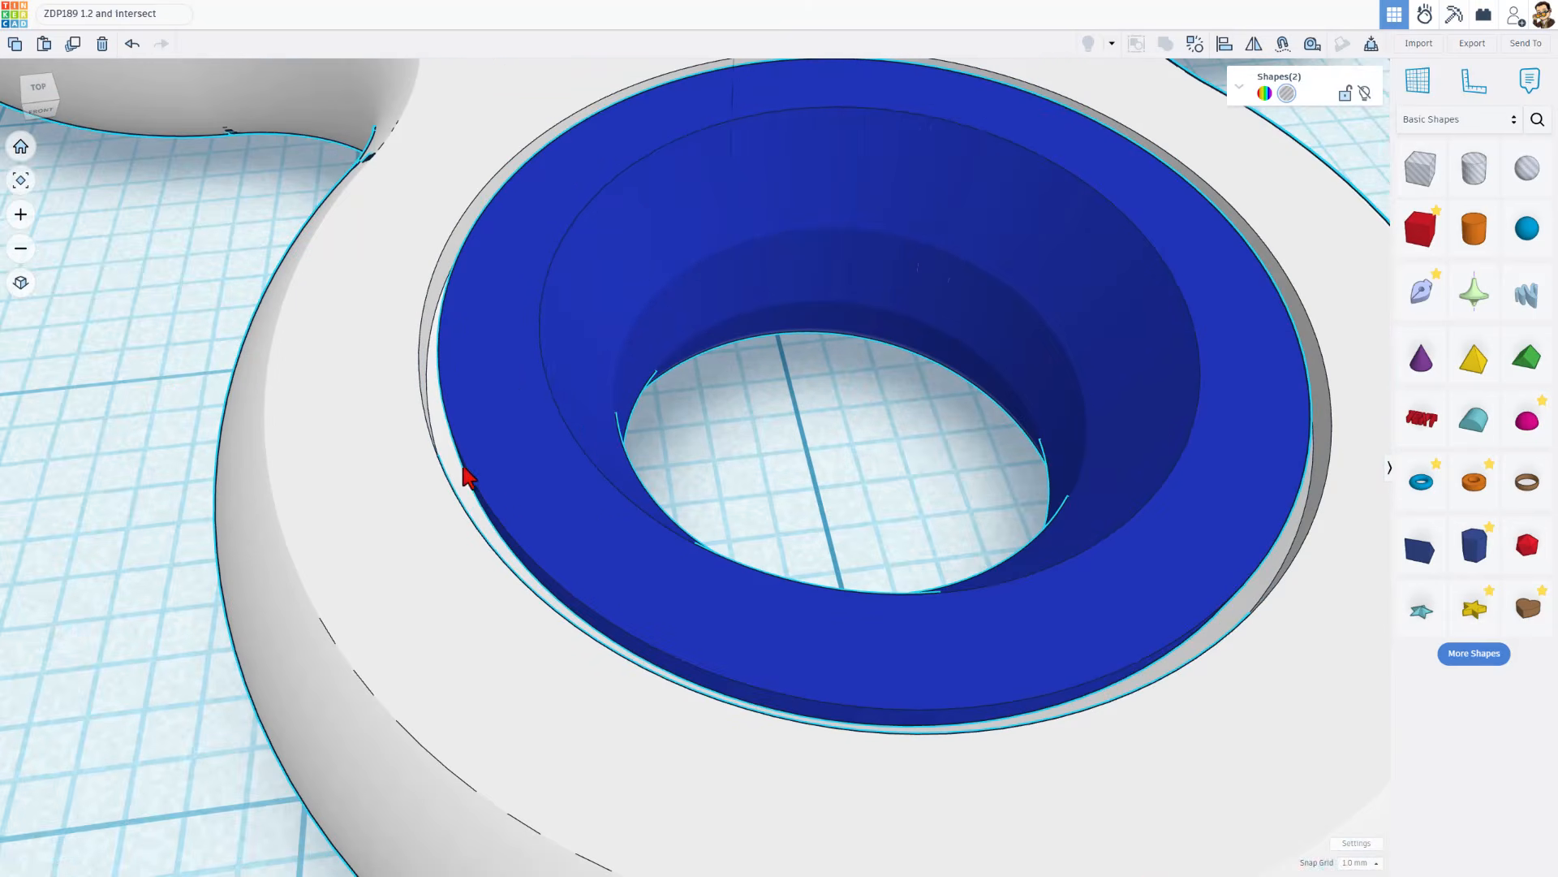
Make the rear union spinner transparent to expose the ring profiles inside its body
right_drag(508, 494, 597, 355)
click(453, 438)
scroll(471, 392, down, 5)
click(479, 389)
key(t)
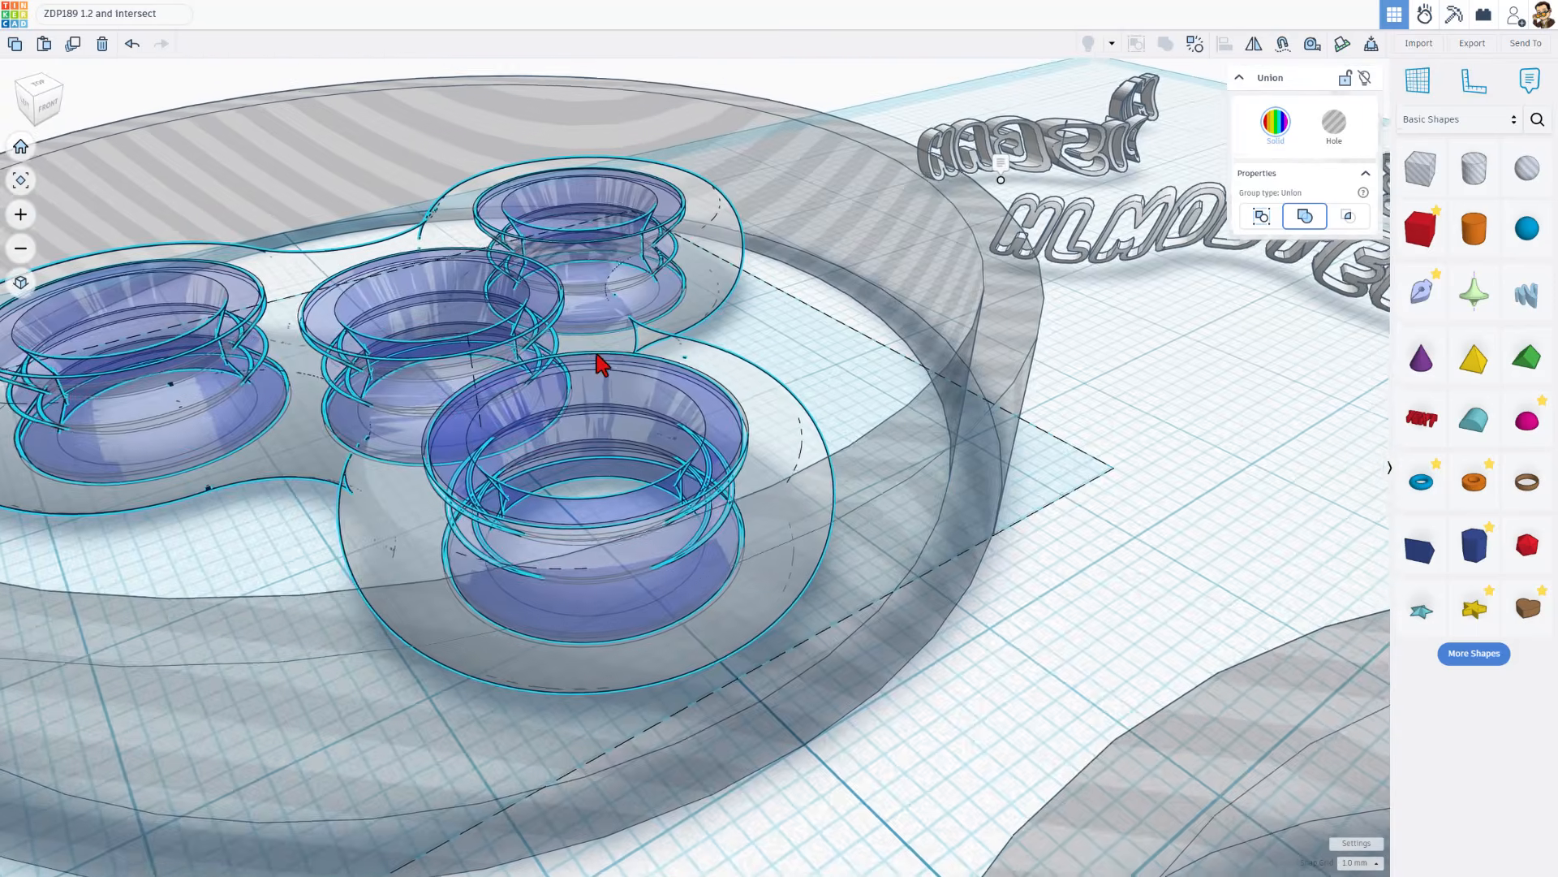
scroll(574, 349, down, 6)
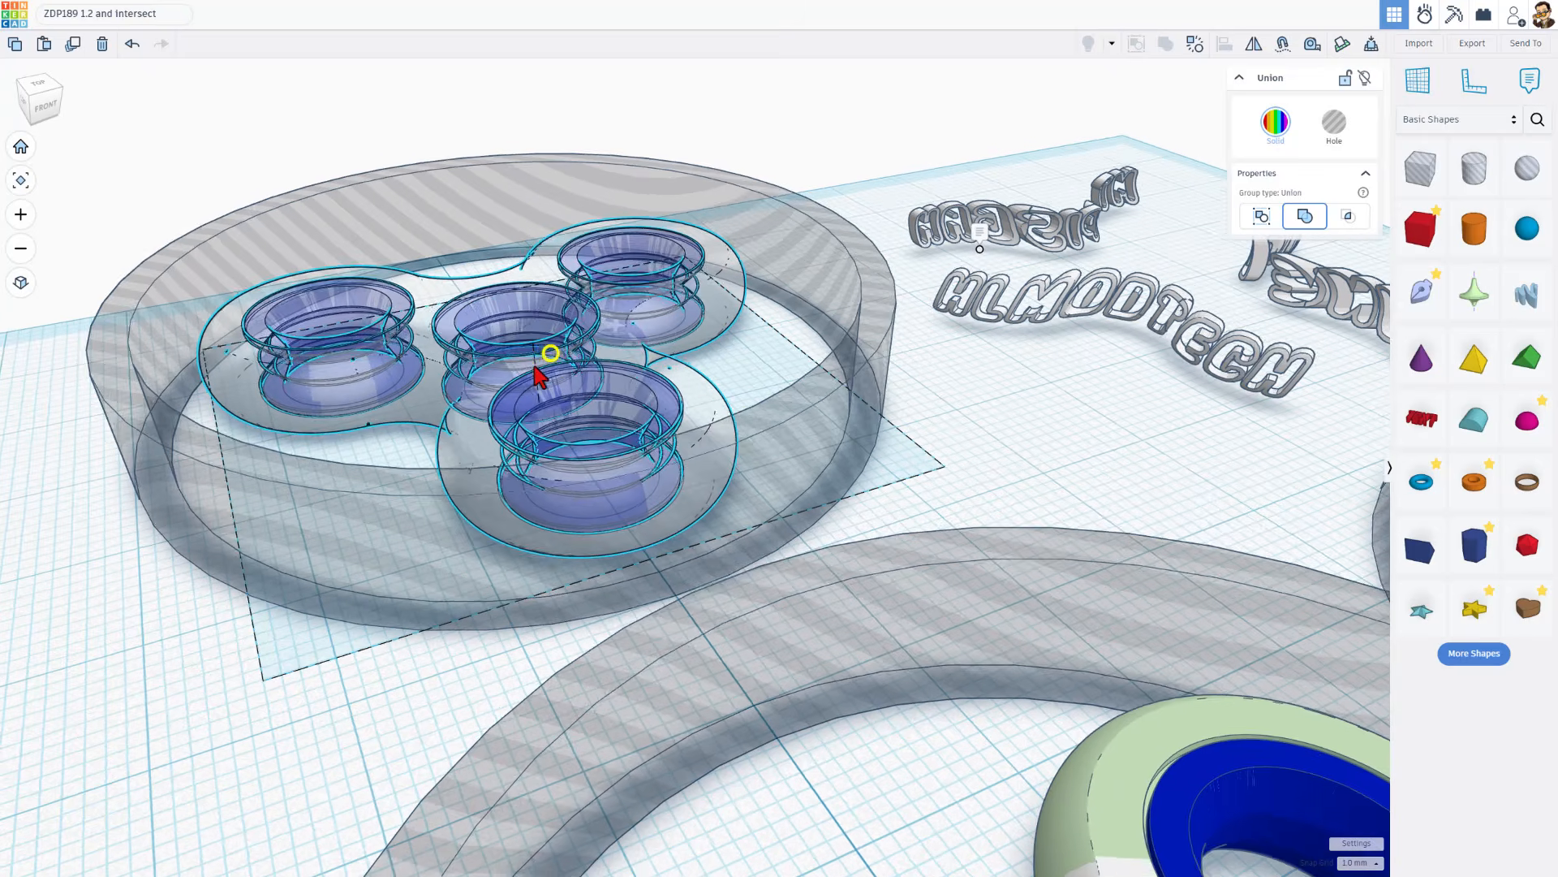
Place the Graffiti custom text shape from Your Creations onto the workplane near the rear spinner
right_drag(636, 382, 1063, 273)
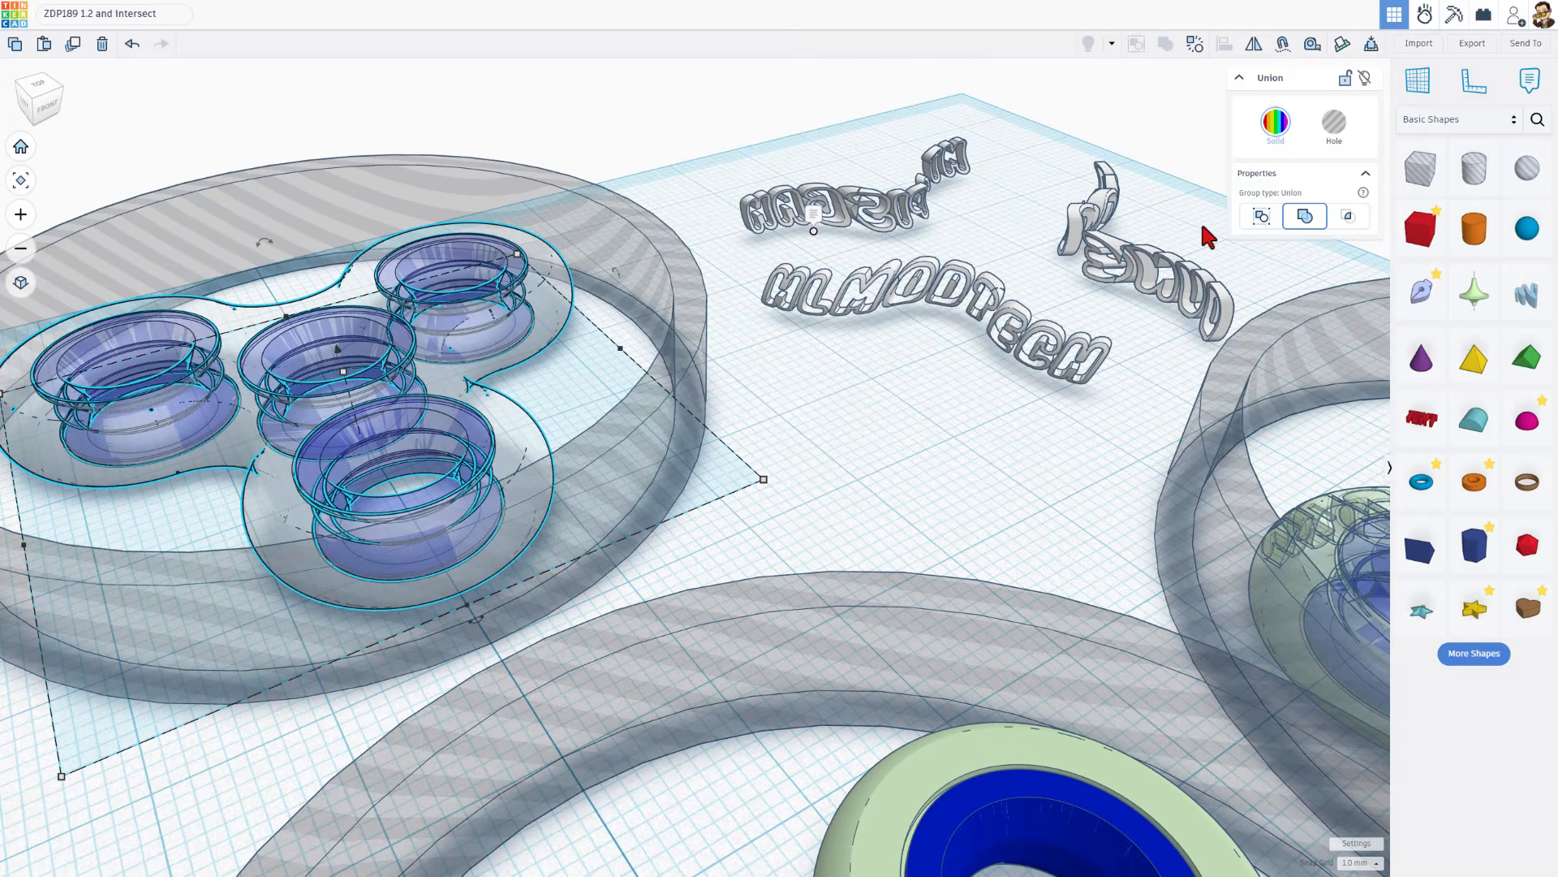
mouse_move(800, 325)
right_down()
mouse_move(835, 319)
mouse_move(799, 312)
right_up()
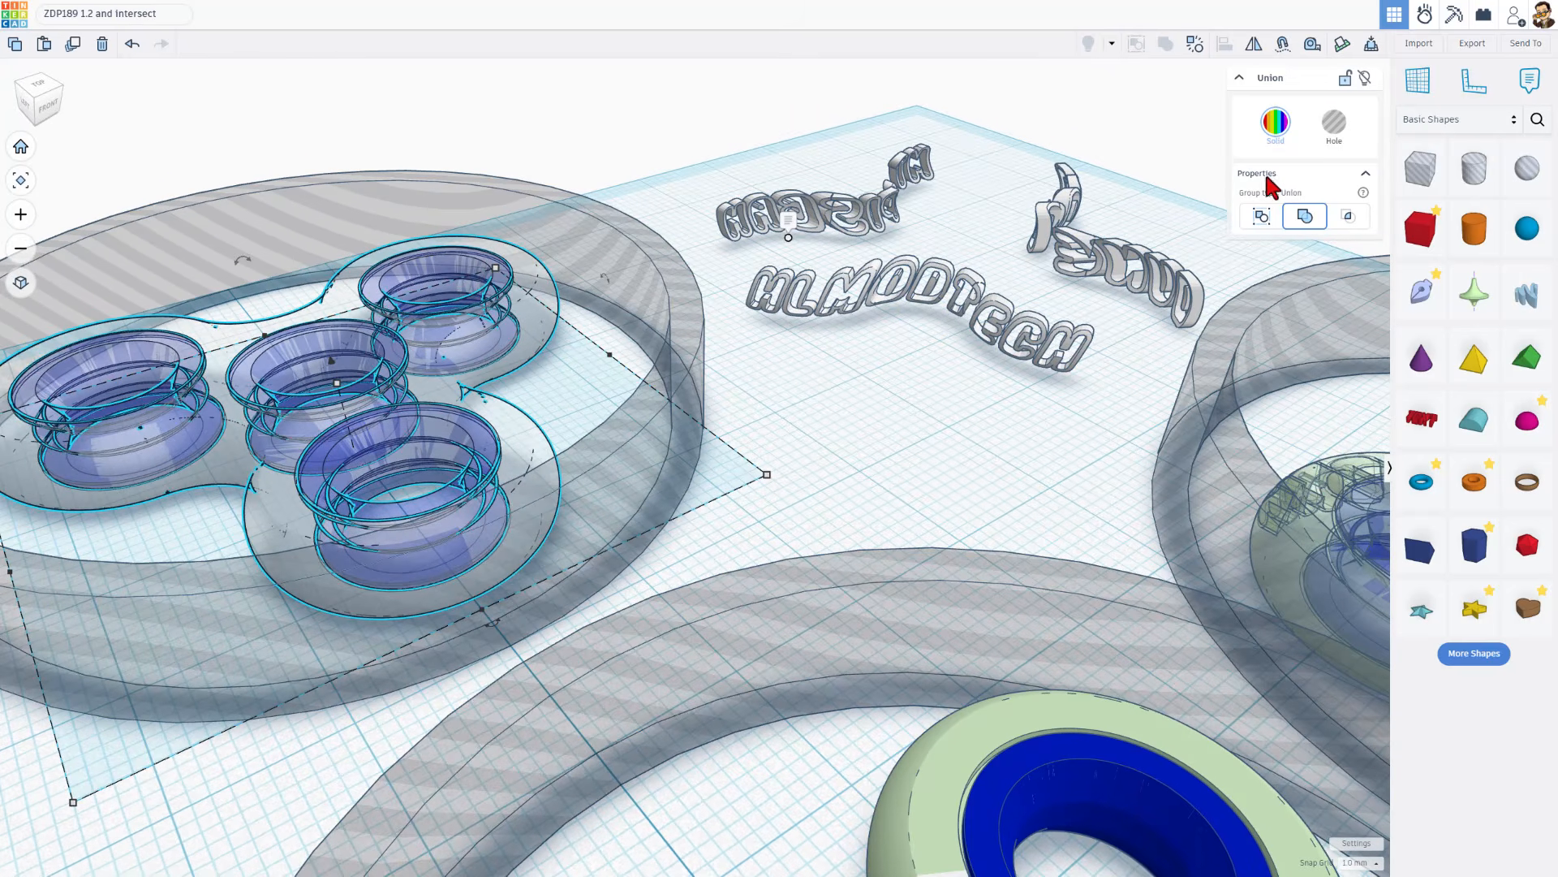
click(1416, 120)
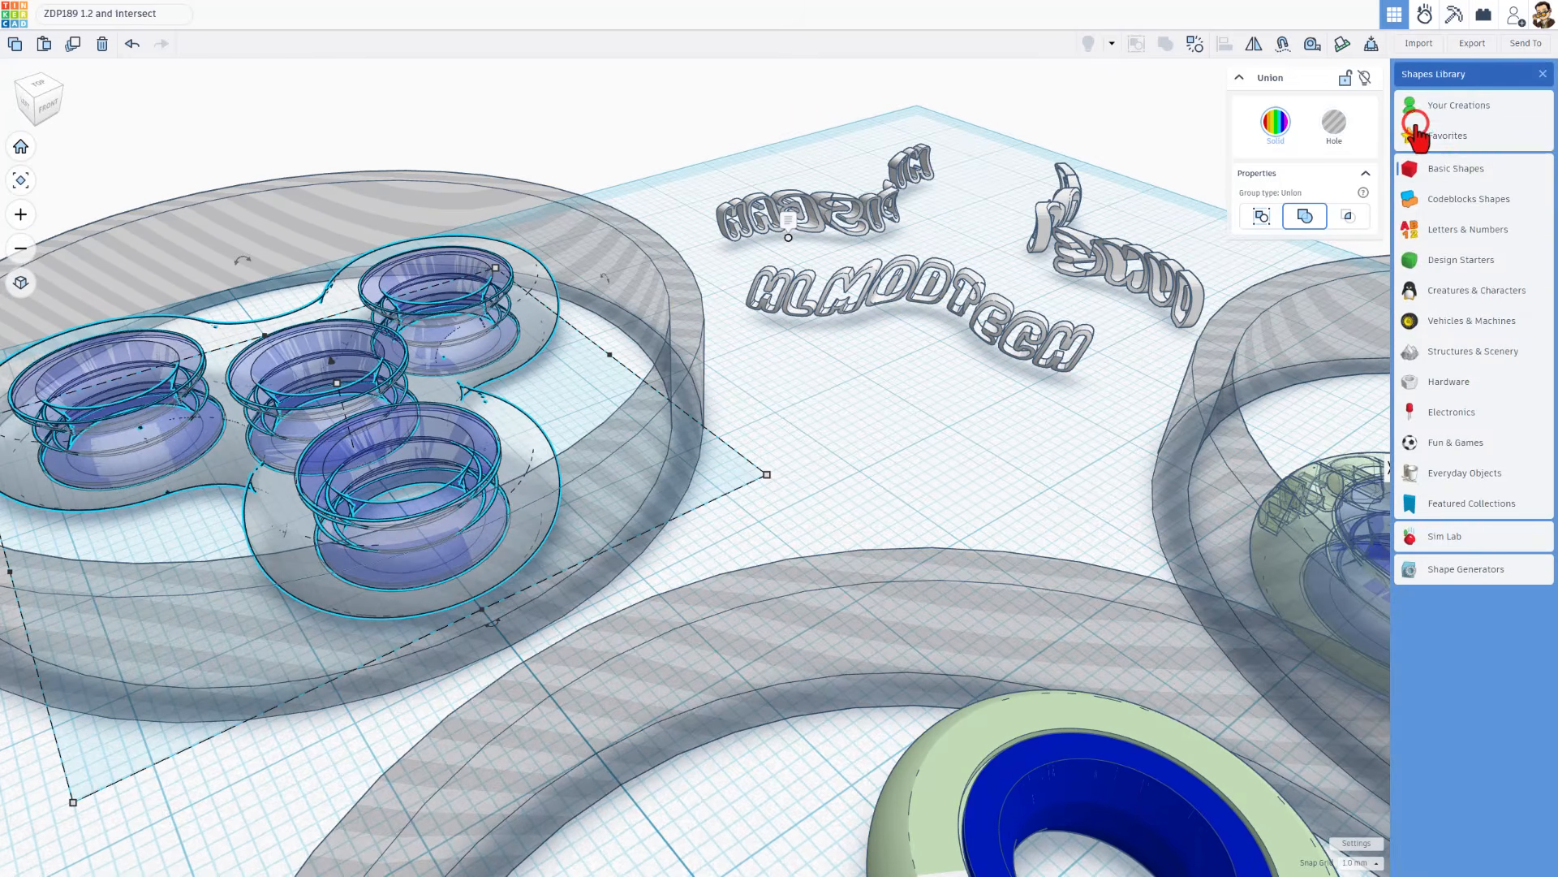
click(1454, 105)
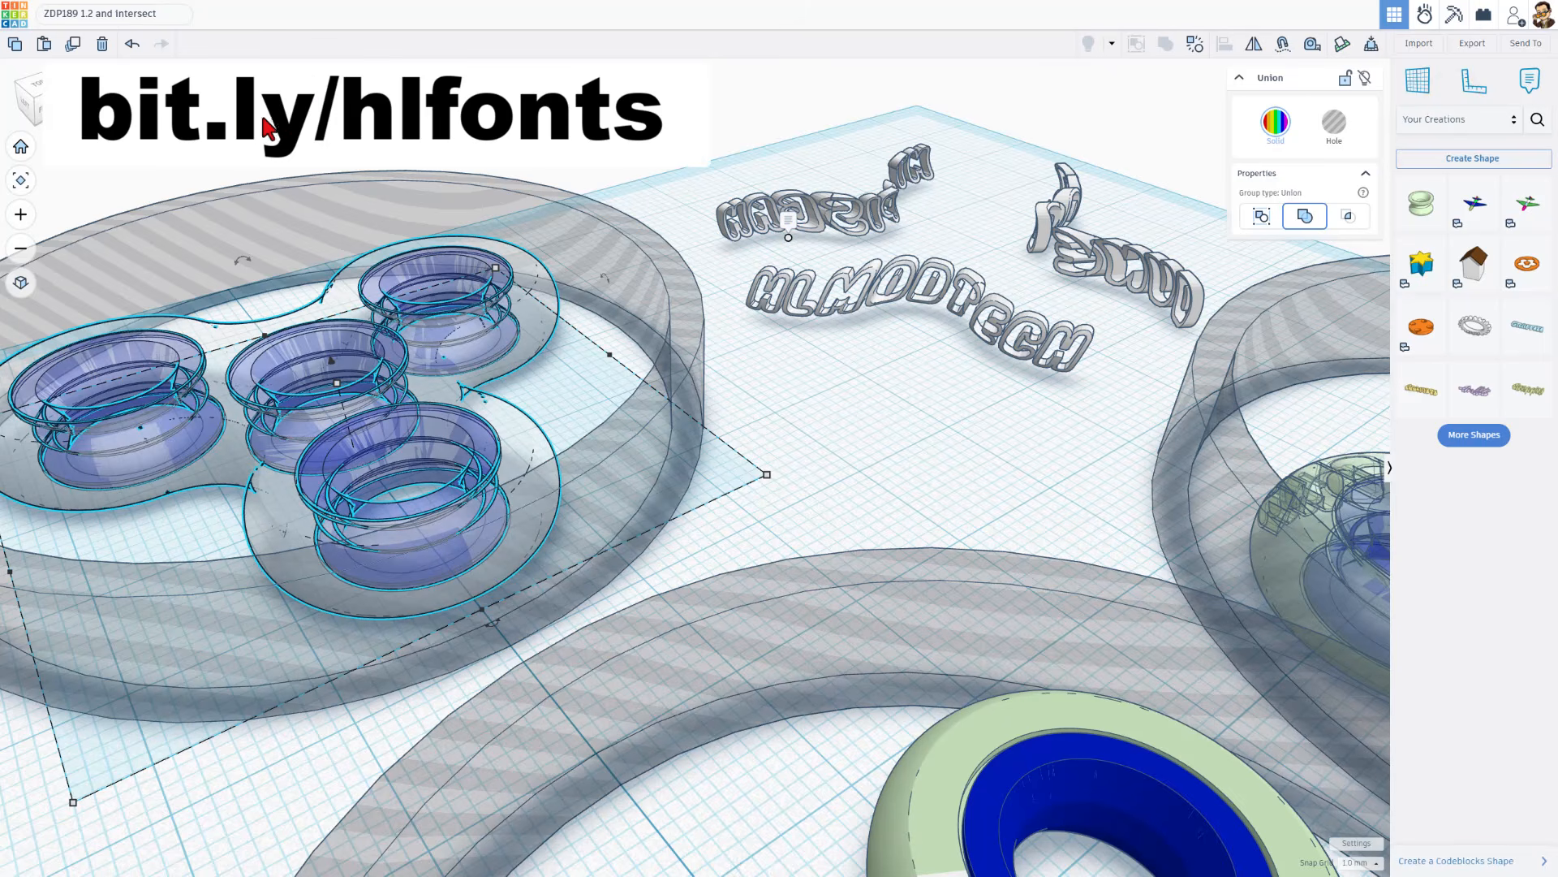
click(1474, 440)
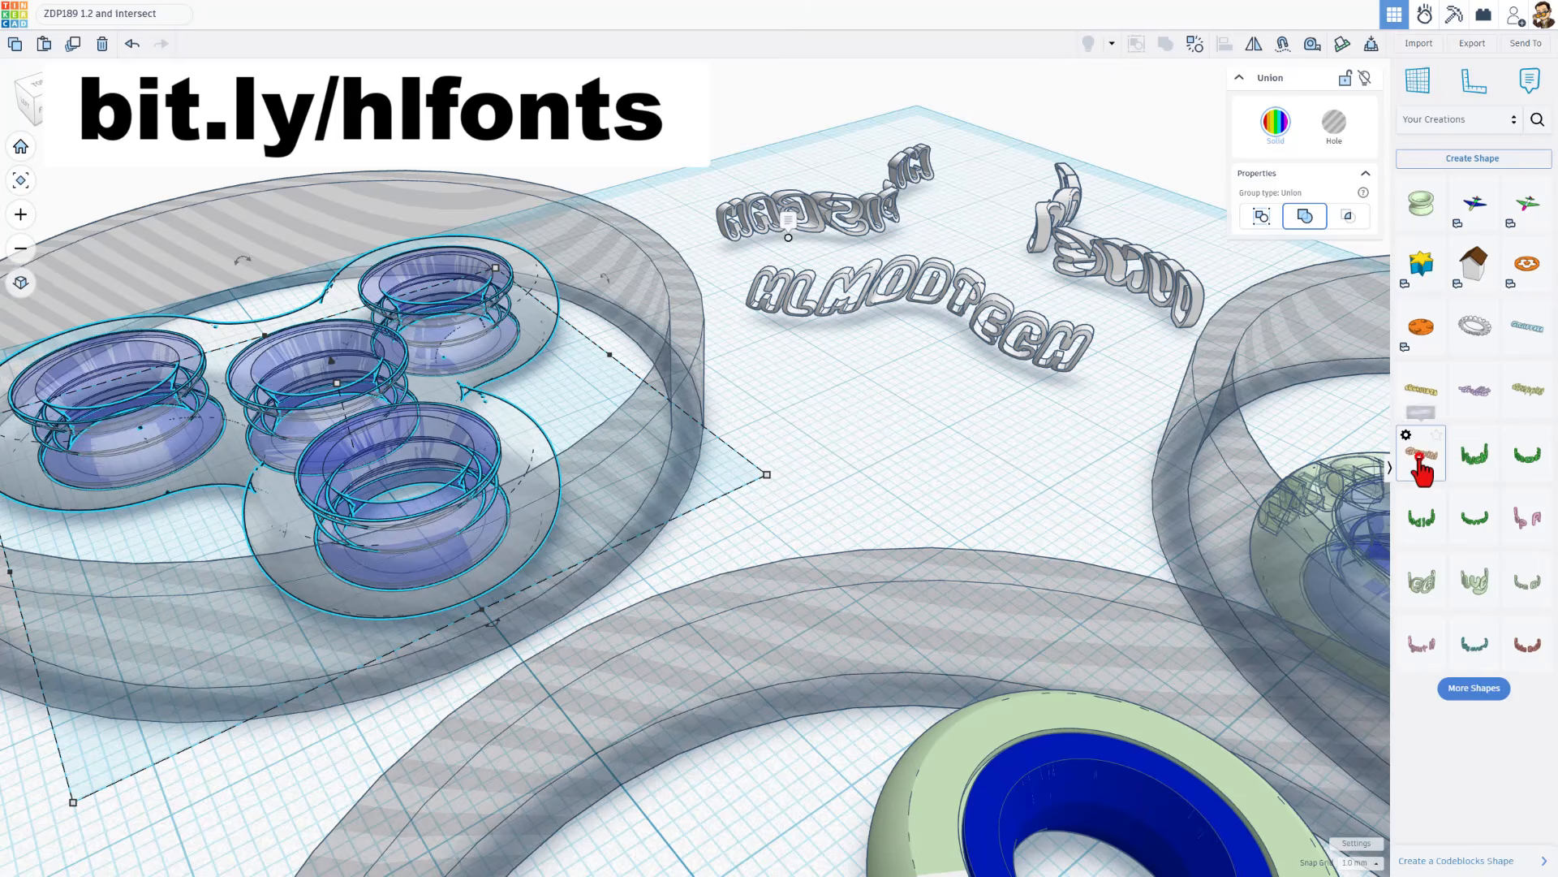
drag(1422, 457, 842, 484)
scroll(844, 487, down, 5)
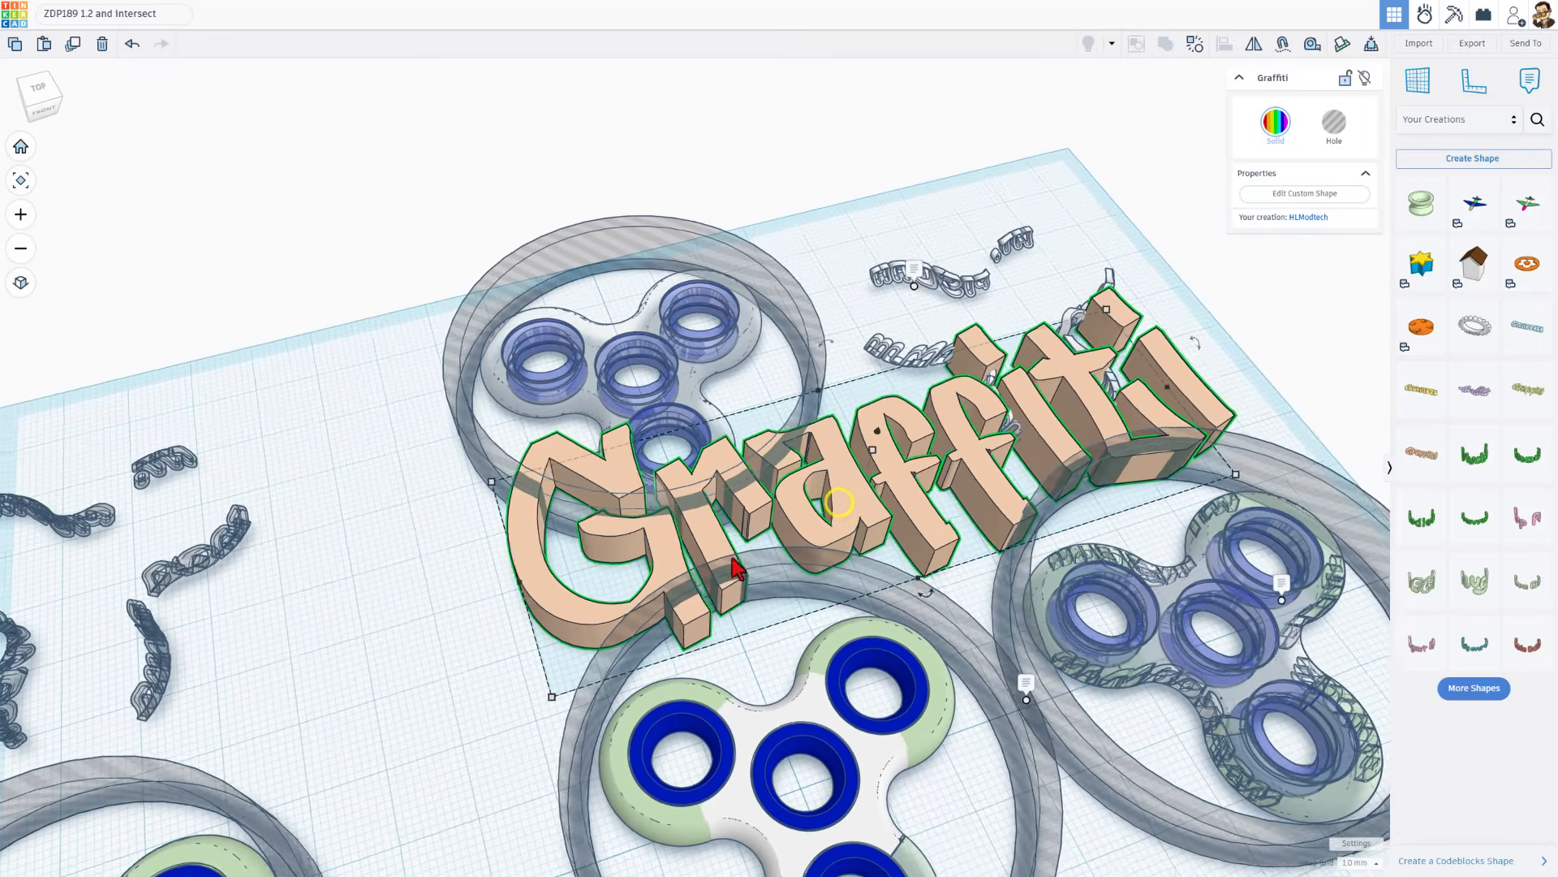
Ungroup the Graffiti shape to reach its text properties and change the text to "WOW!"
right_drag(731, 556, 724, 558)
drag(841, 522, 836, 523)
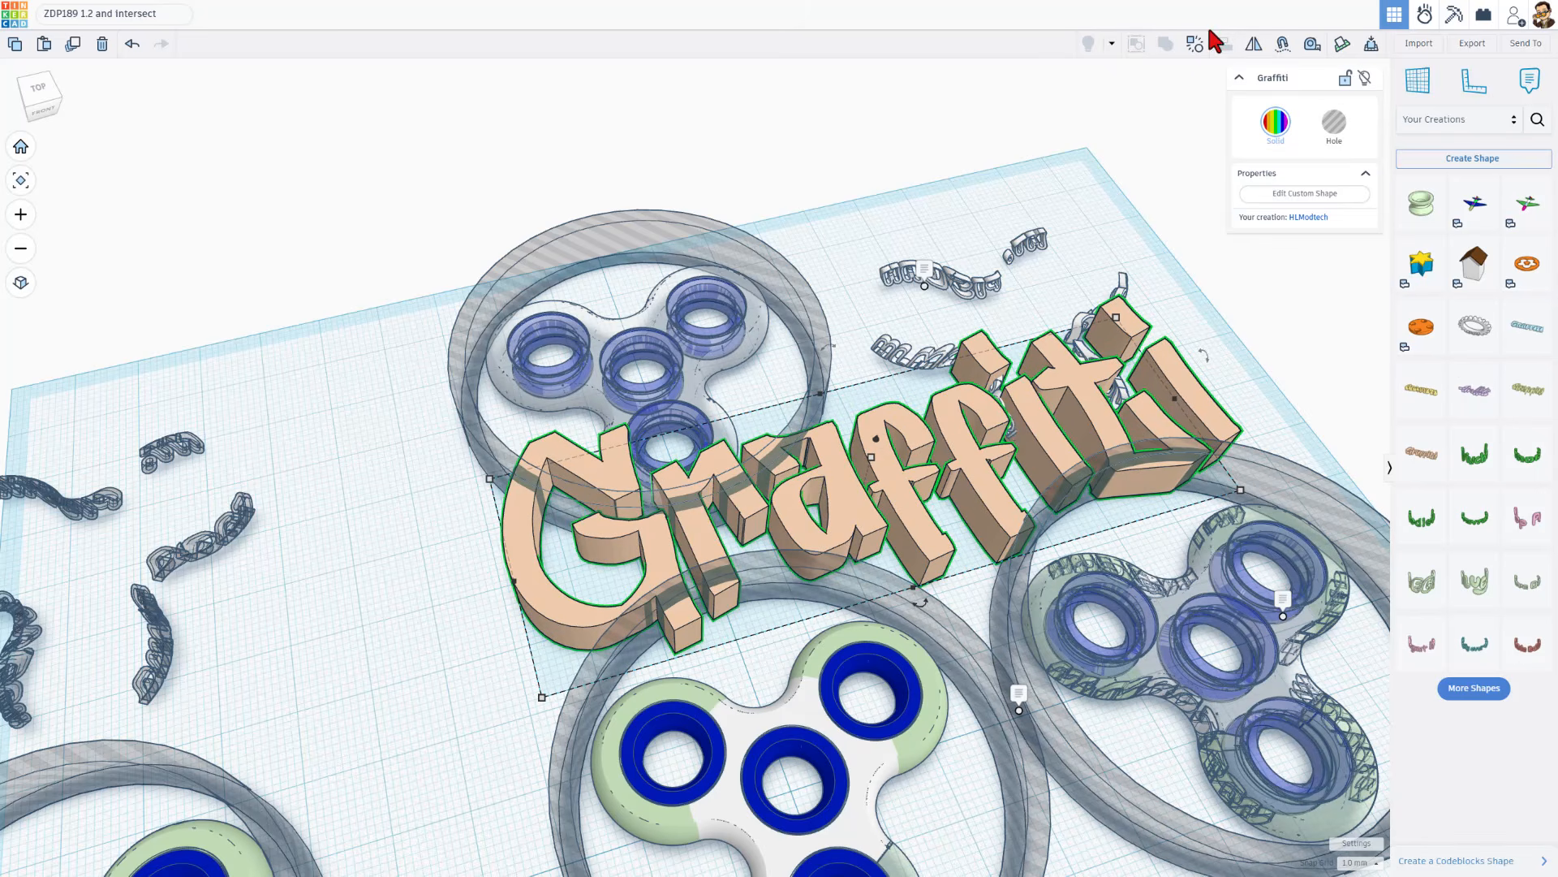
click(1201, 51)
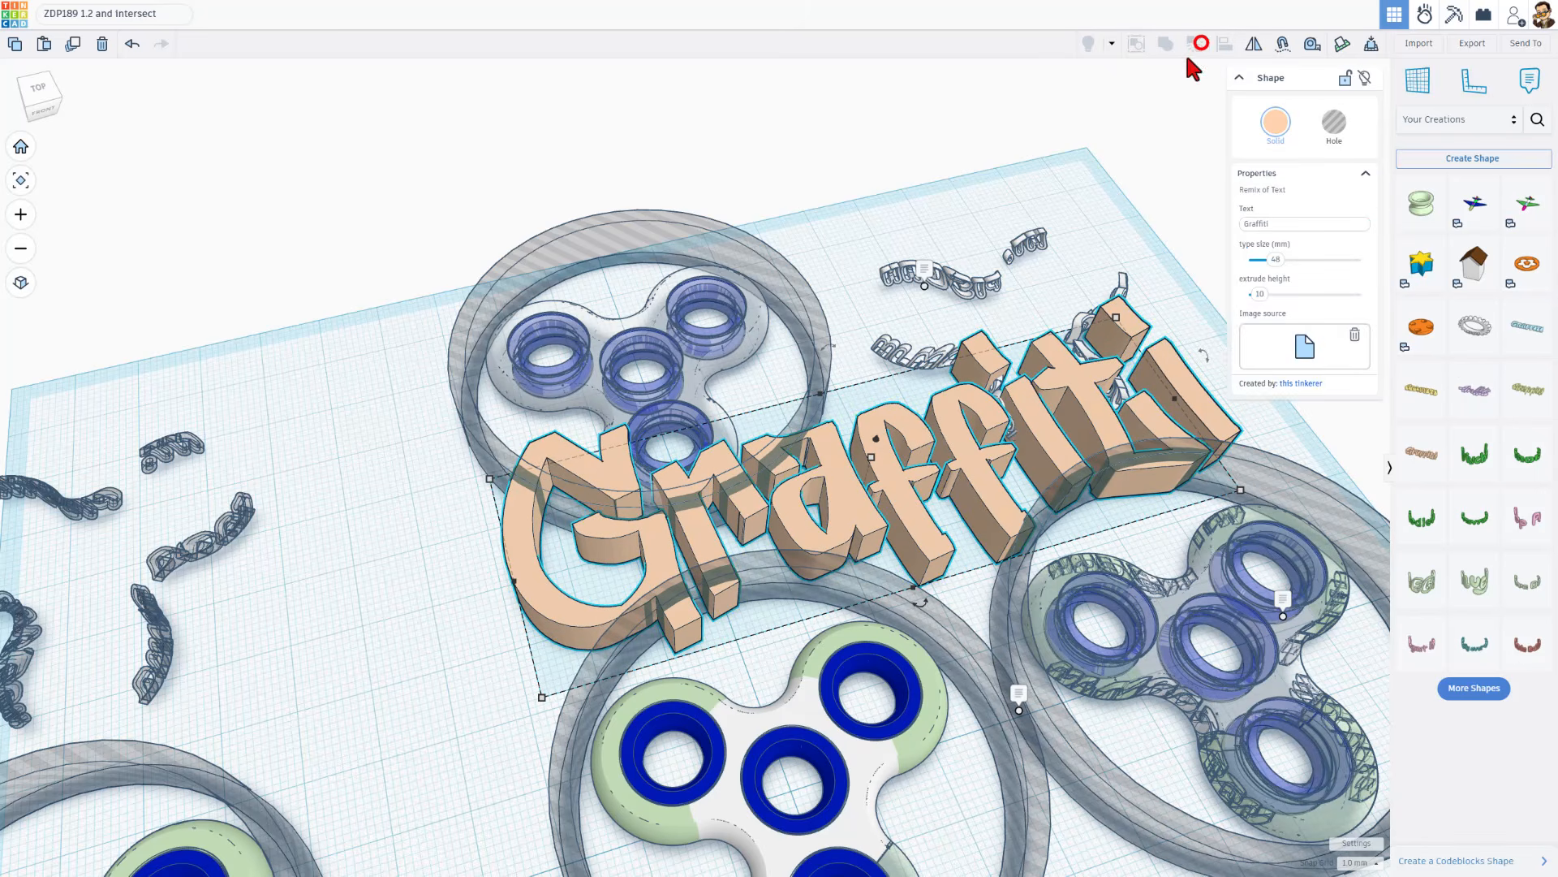
double_click(1260, 225)
text(WO)
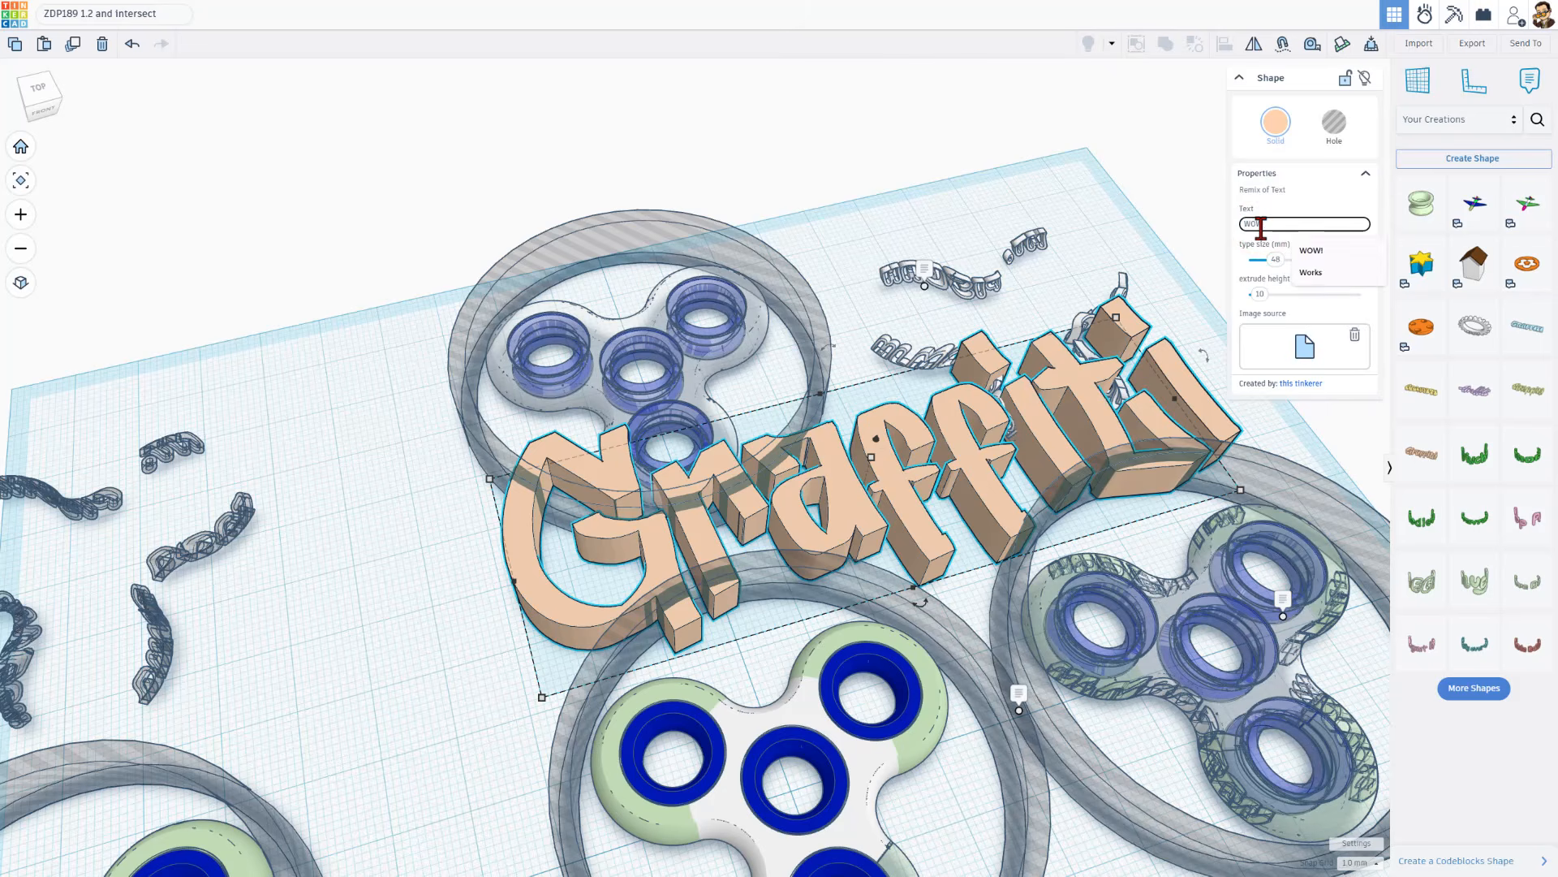
text(W!)
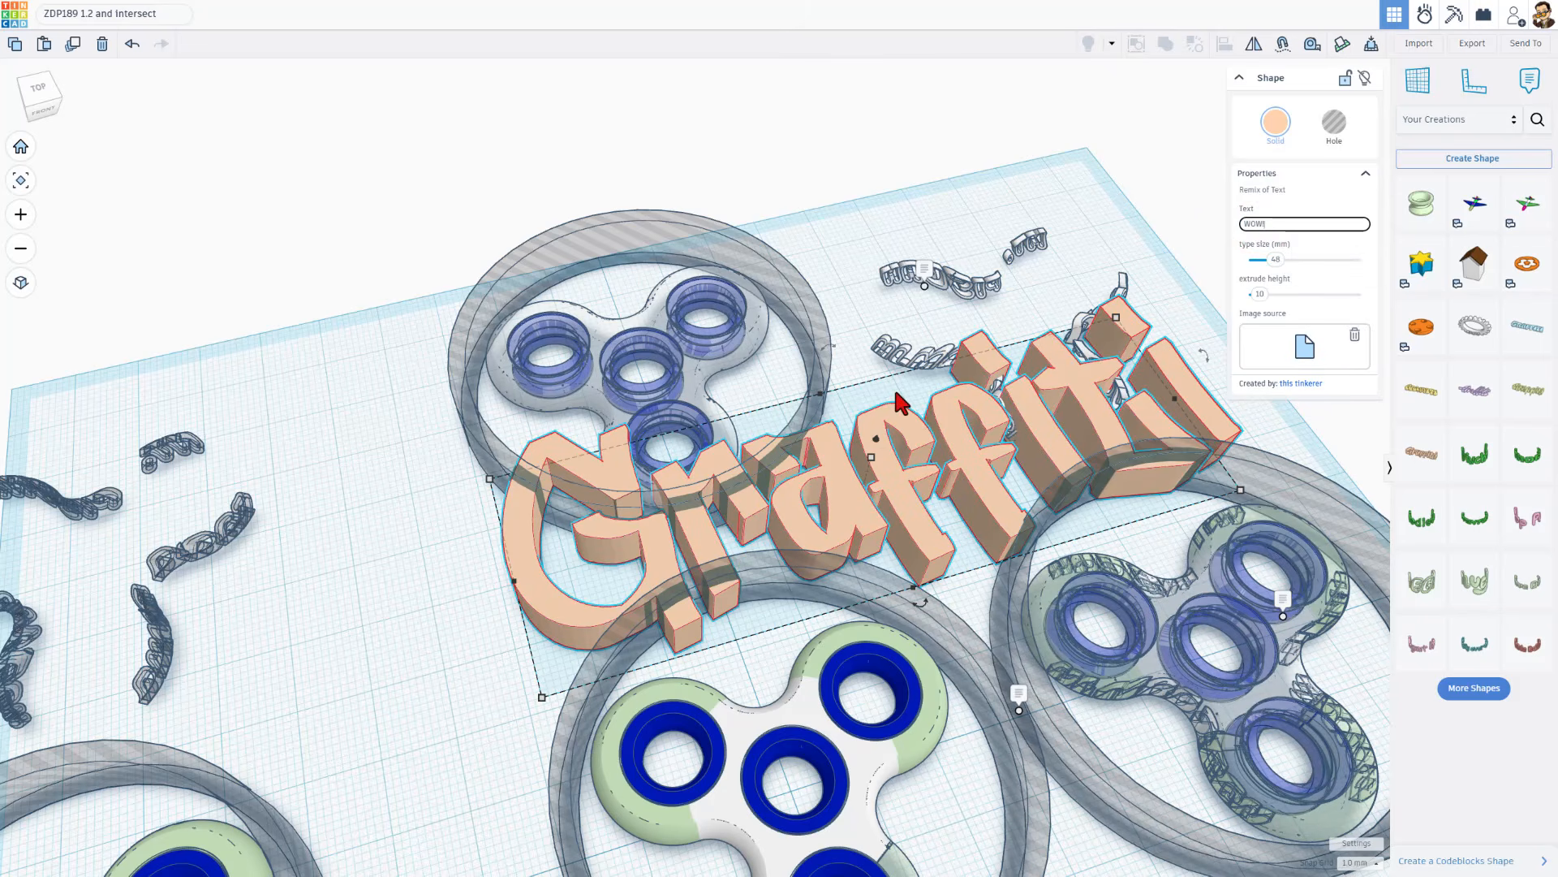
key(Return)
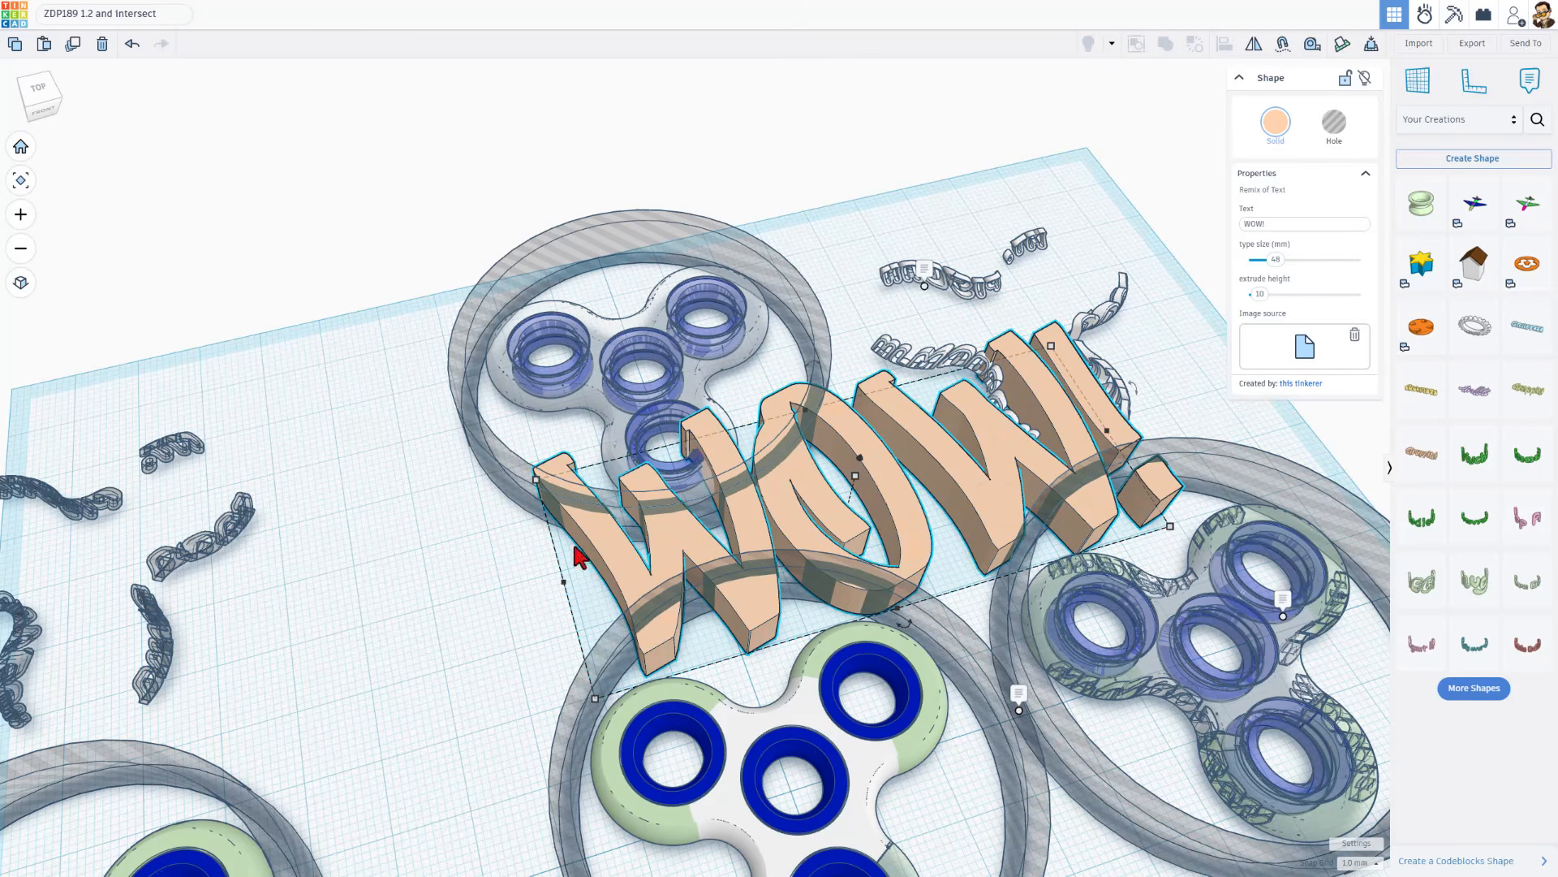
Delete the "WOW!" text shape from the workplane
mouse_move(1015, 500)
right_down()
mouse_move(931, 533)
mouse_move(955, 535)
right_up()
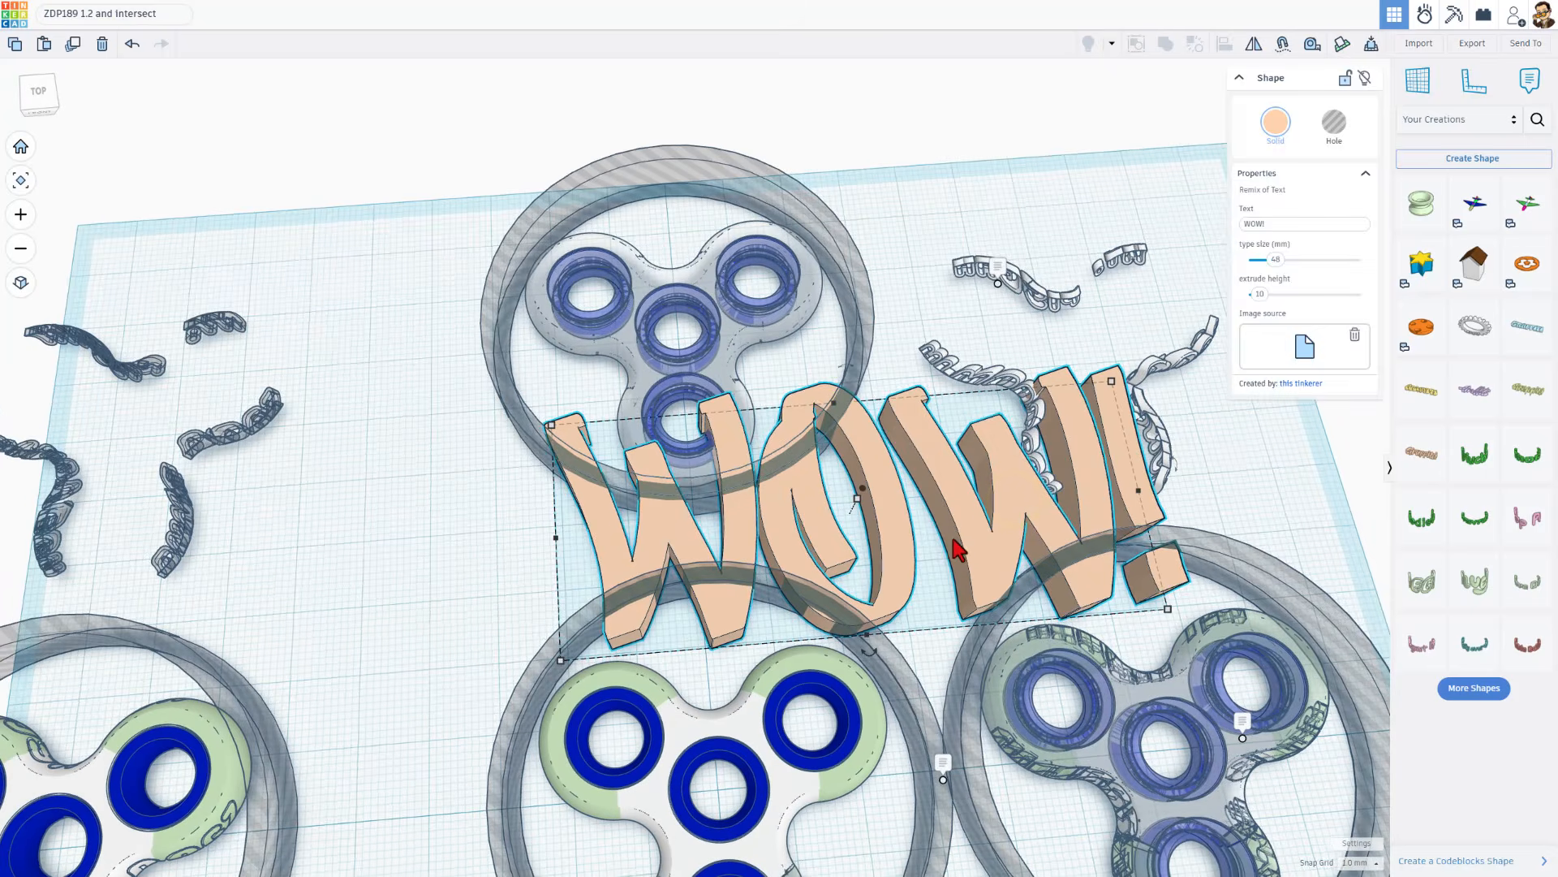
key(Delete)
right_drag(740, 522, 543, 515)
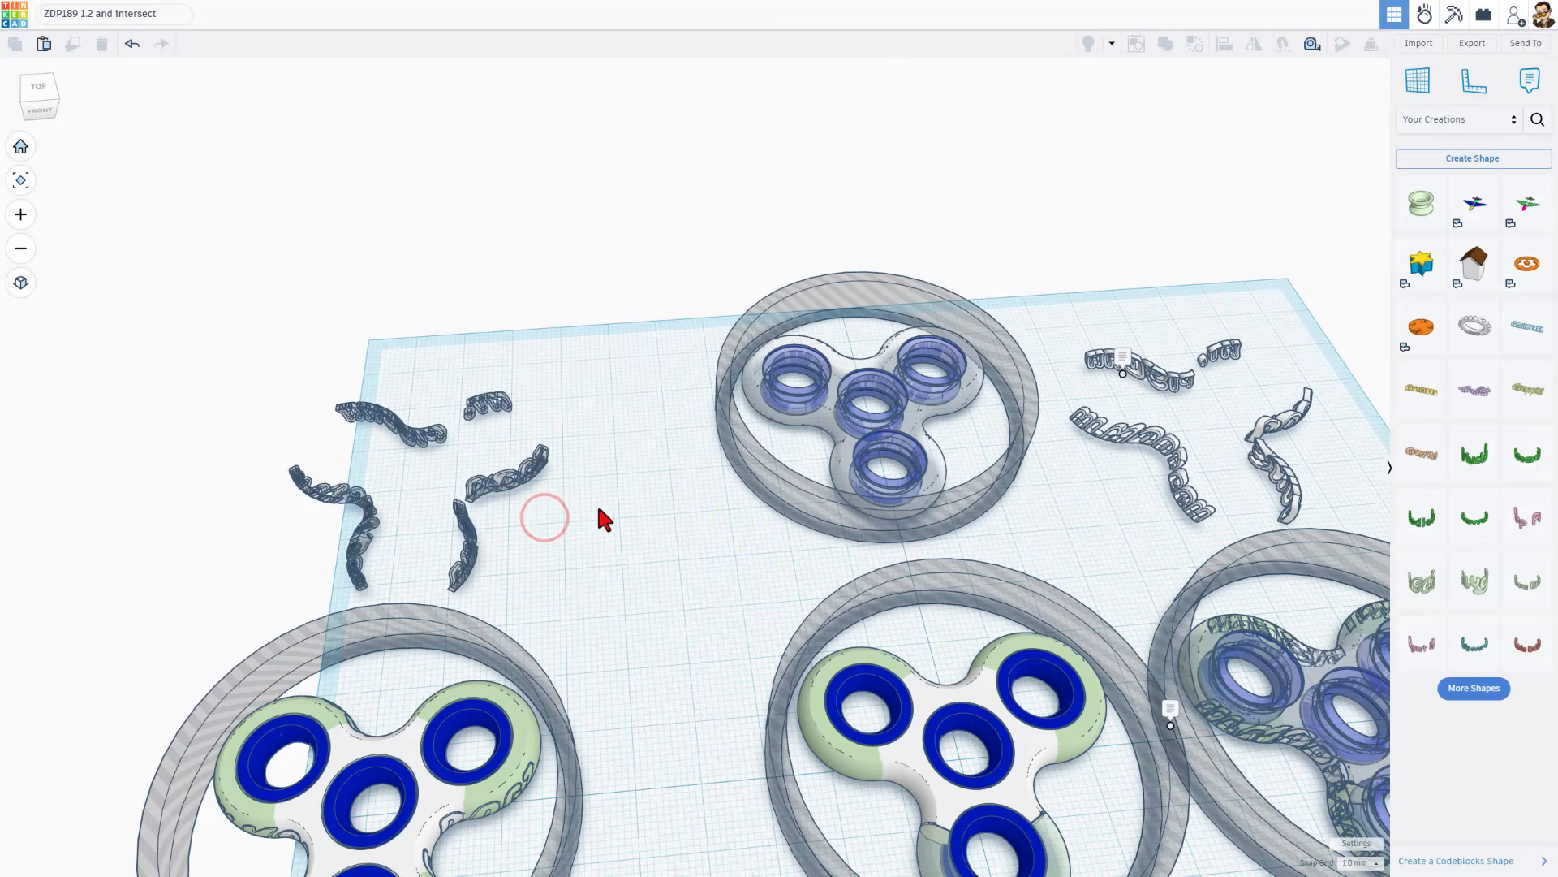
Ungroup the transparent rear union spinner into its white body and blue ring bundles
click(844, 451)
click(1191, 44)
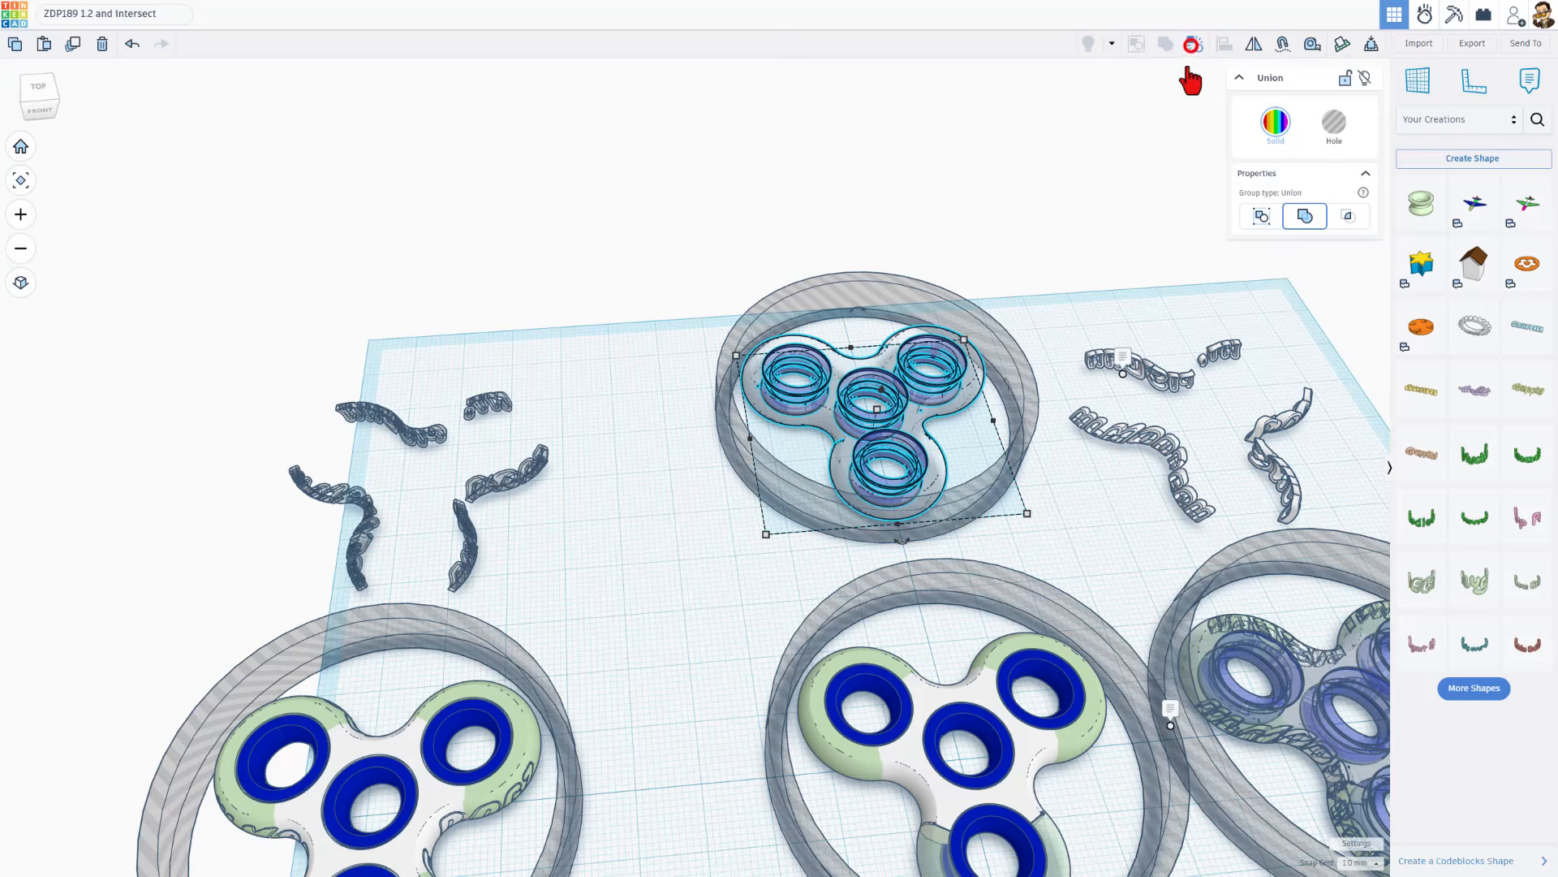
click(683, 635)
Duplicate the rear spinner's white union body and move the copy left, clear of the hole tube, in three large nudges
click(819, 413)
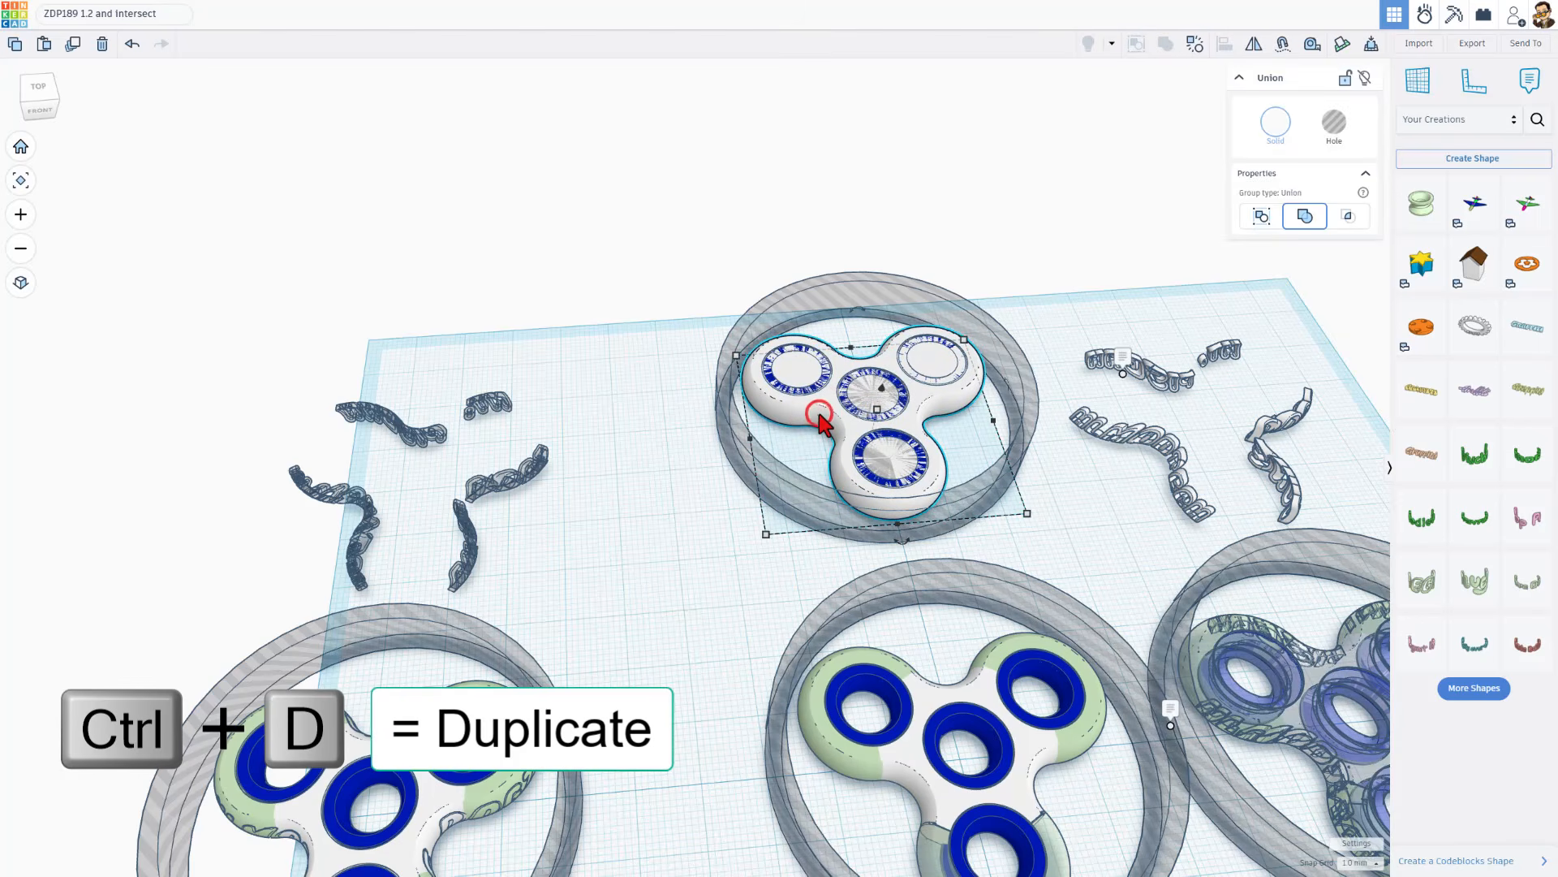
key(shift+Left)
key(shift+Left)
key(shift+Left)
key(shift+Left)
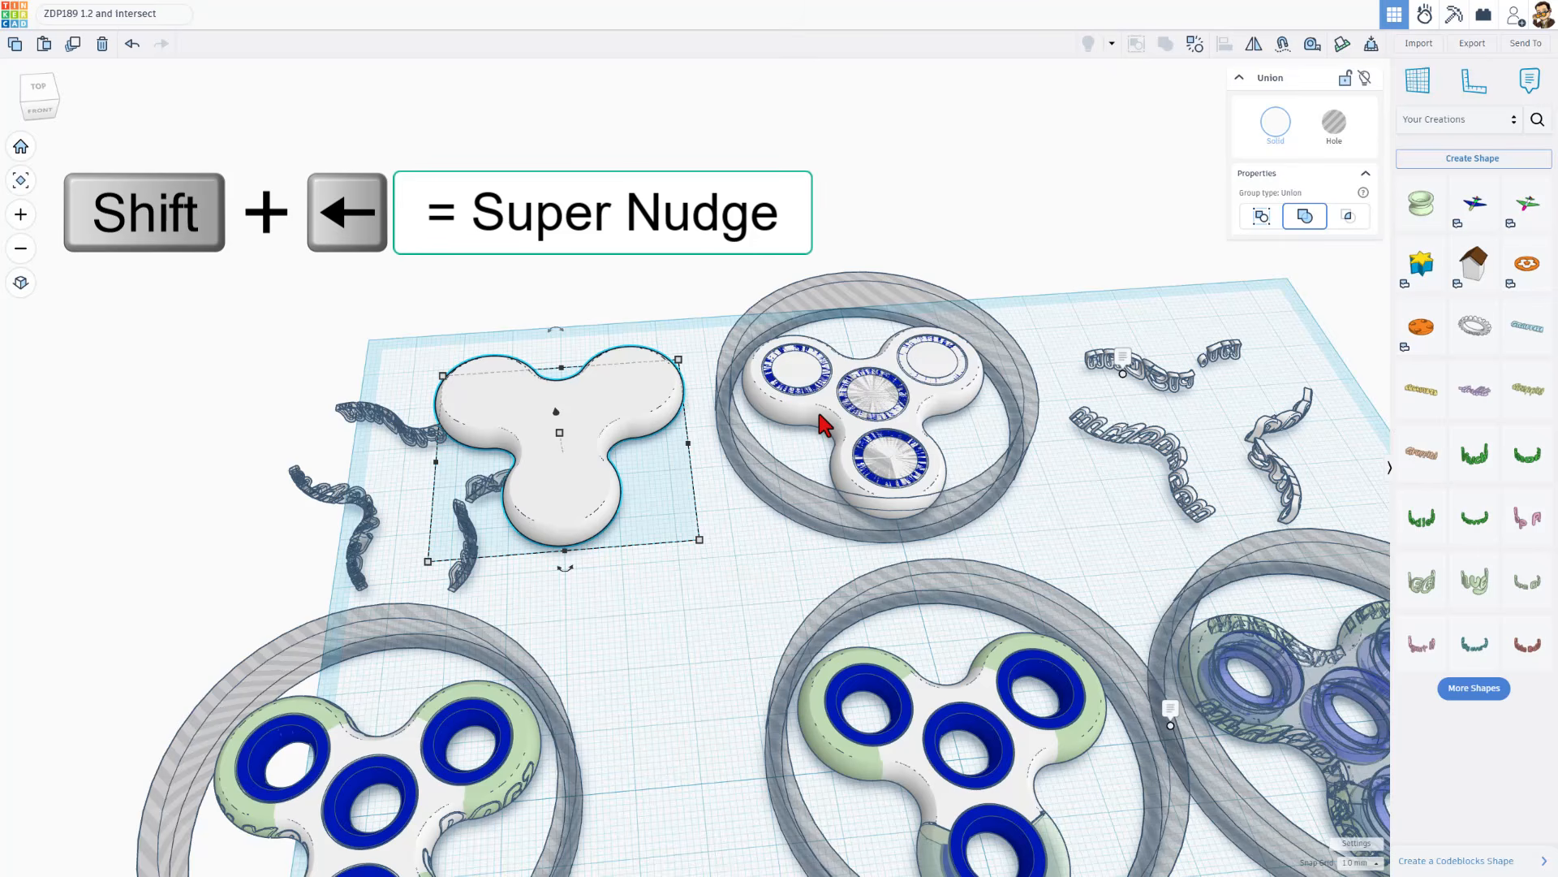
Ungroup the copied white body into its separate green and white shapes
click(1196, 46)
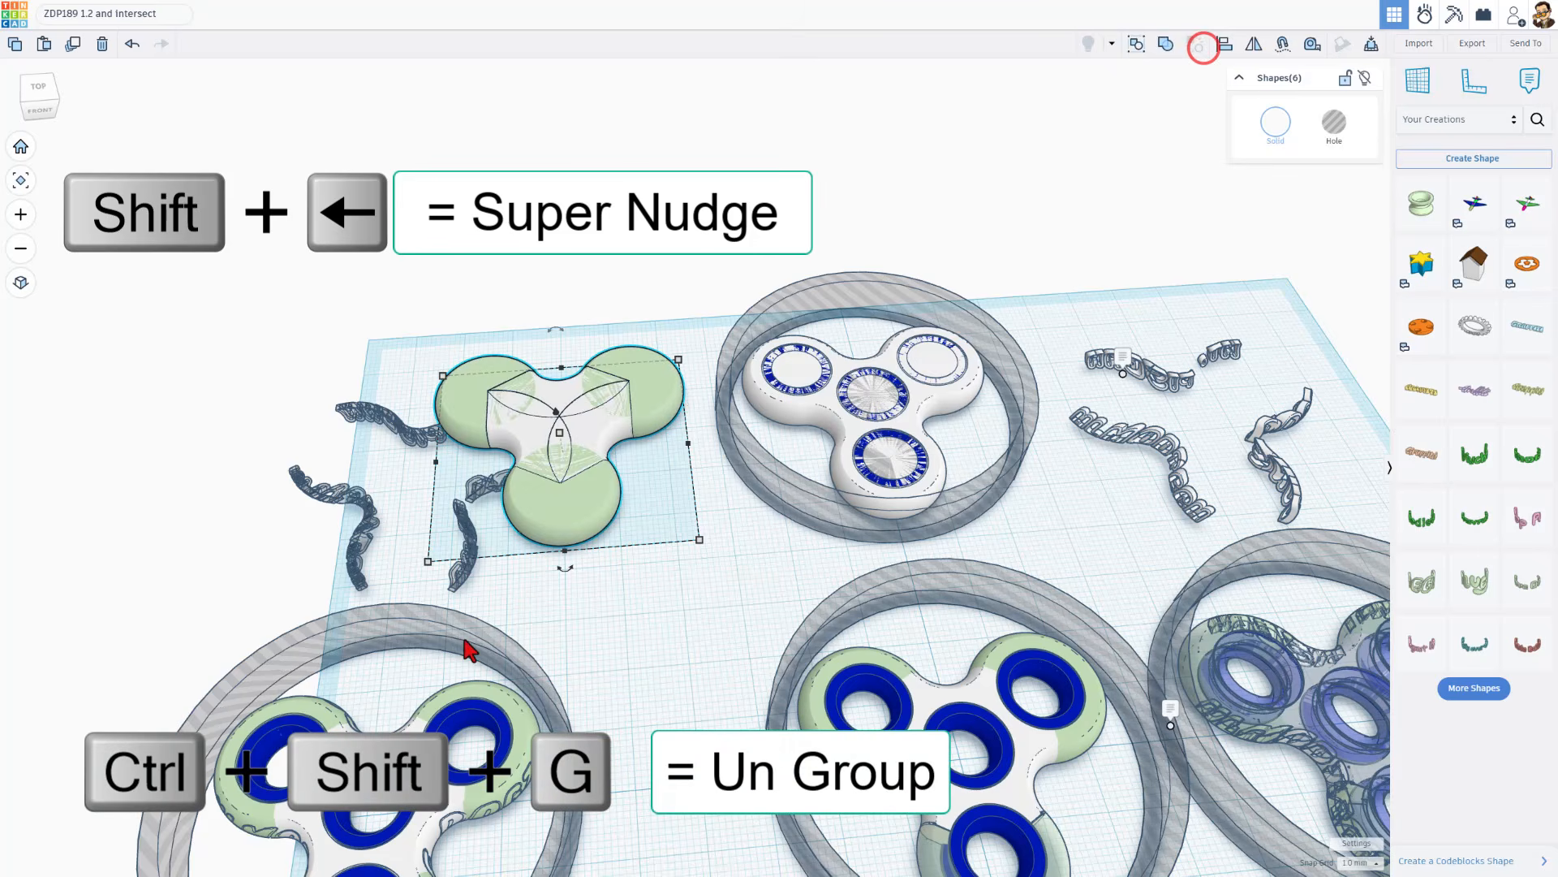
click(459, 653)
click(624, 532)
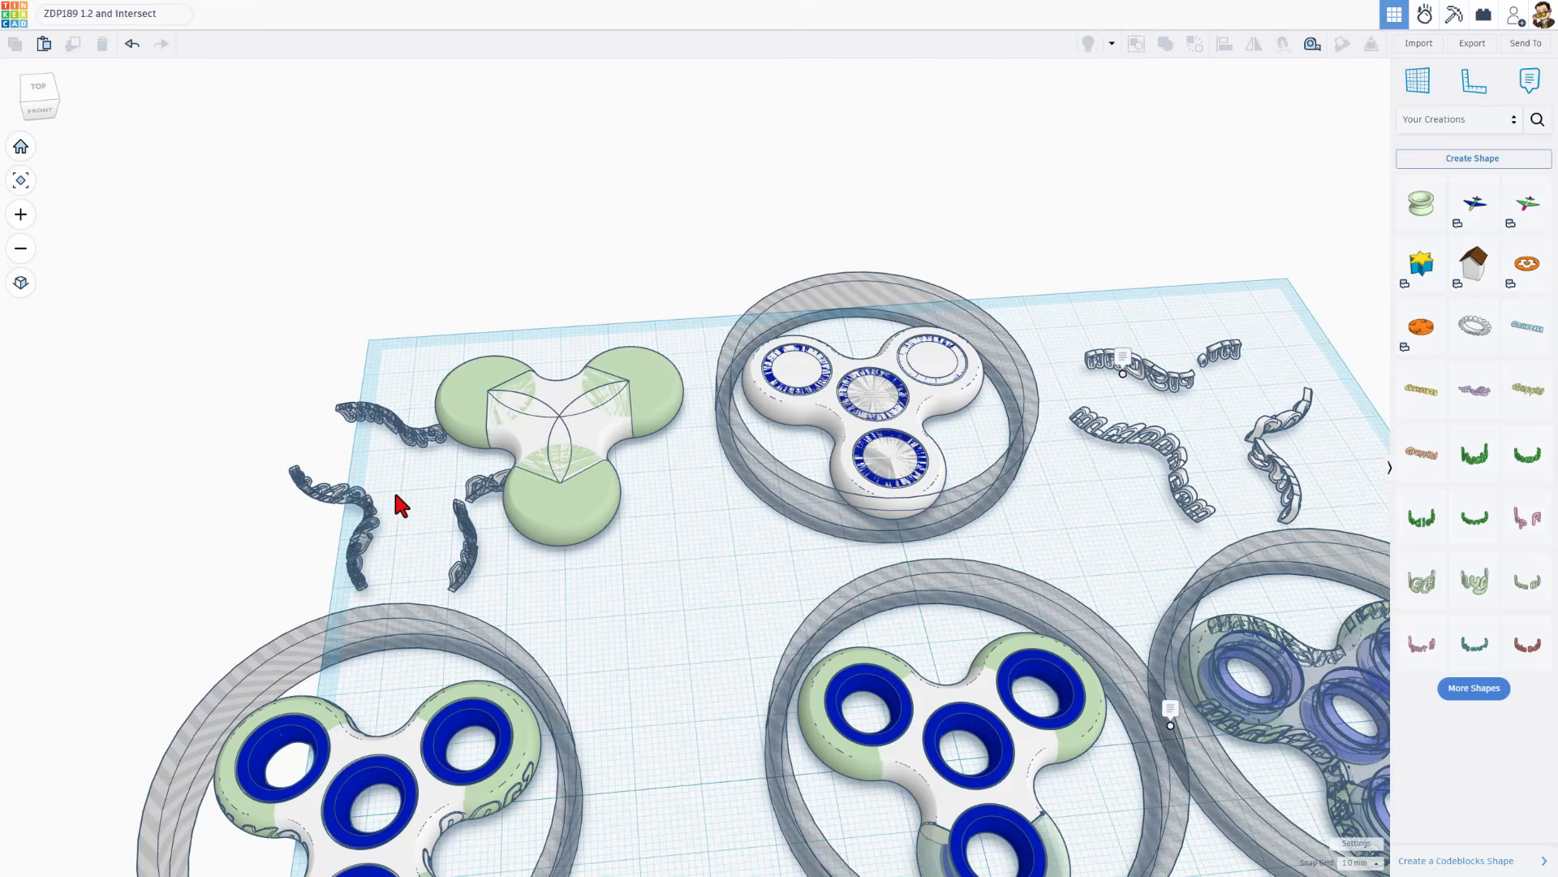
Delete all the separate green and white shapes of the copied body
drag(656, 334, 574, 513)
key(Delete)
click(523, 442)
key(Delete)
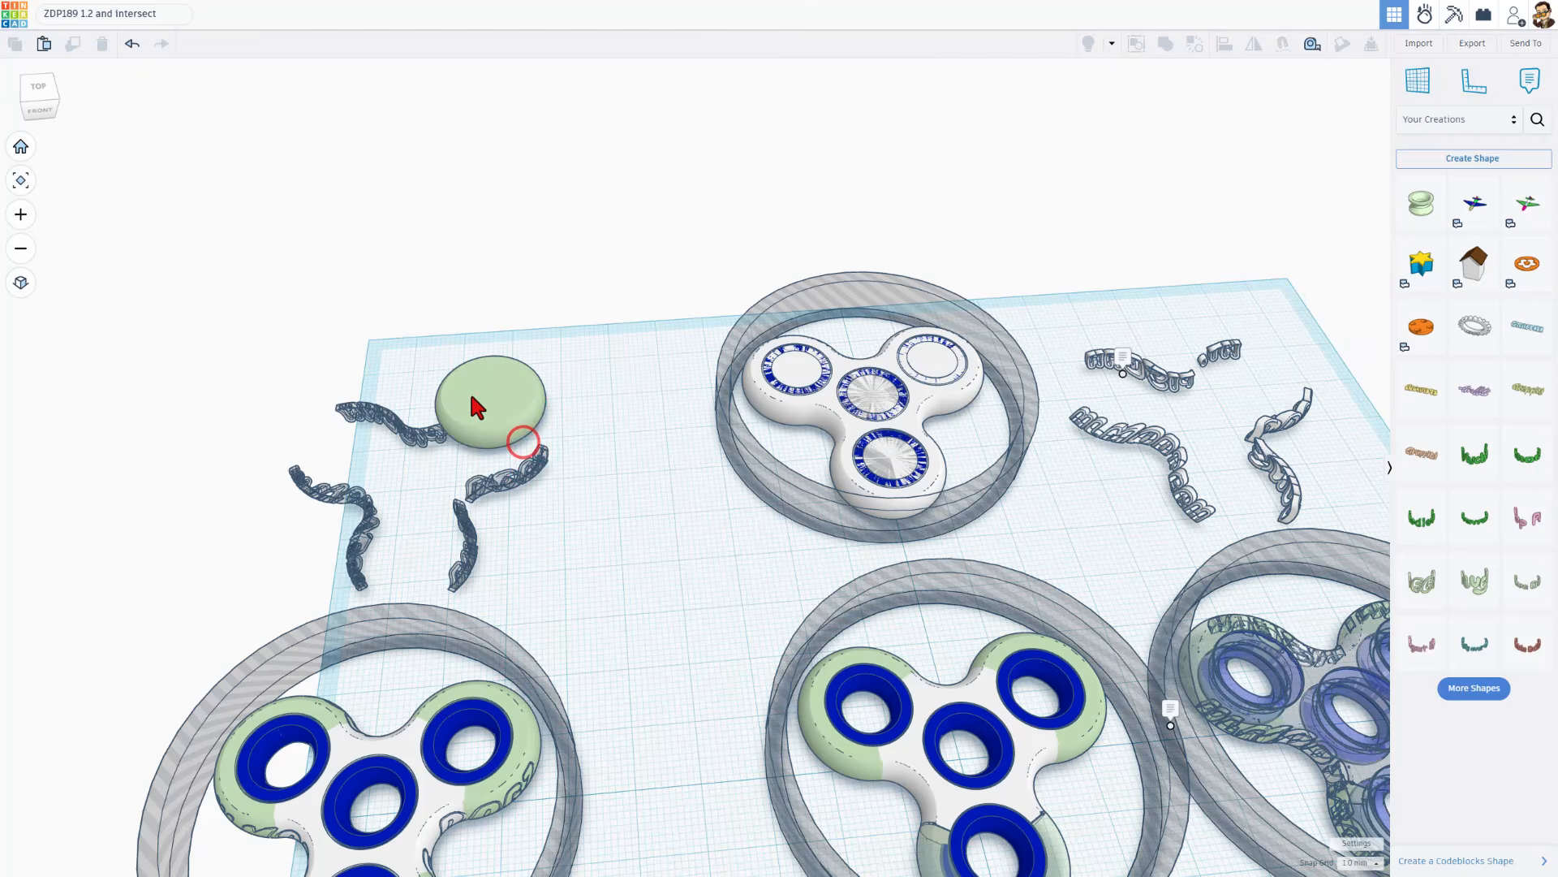
click(470, 394)
key(Delete)
Move the dark intersect lettering group about 21 mm right and 5 mm back, fully onto the workplane
drag(511, 478, 638, 455)
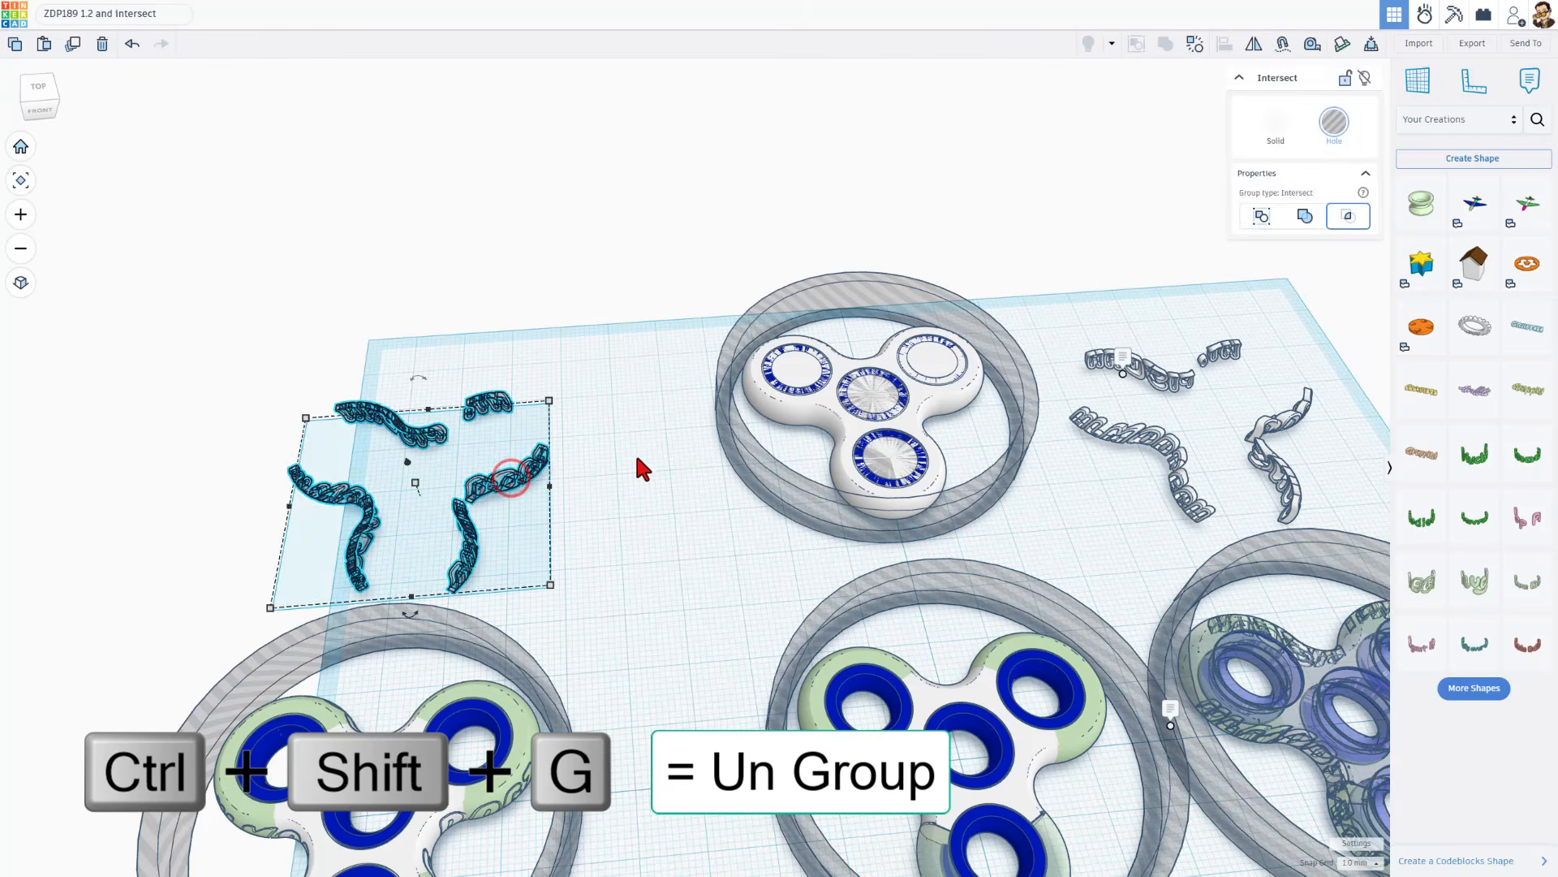
click(637, 456)
drag(484, 483, 607, 449)
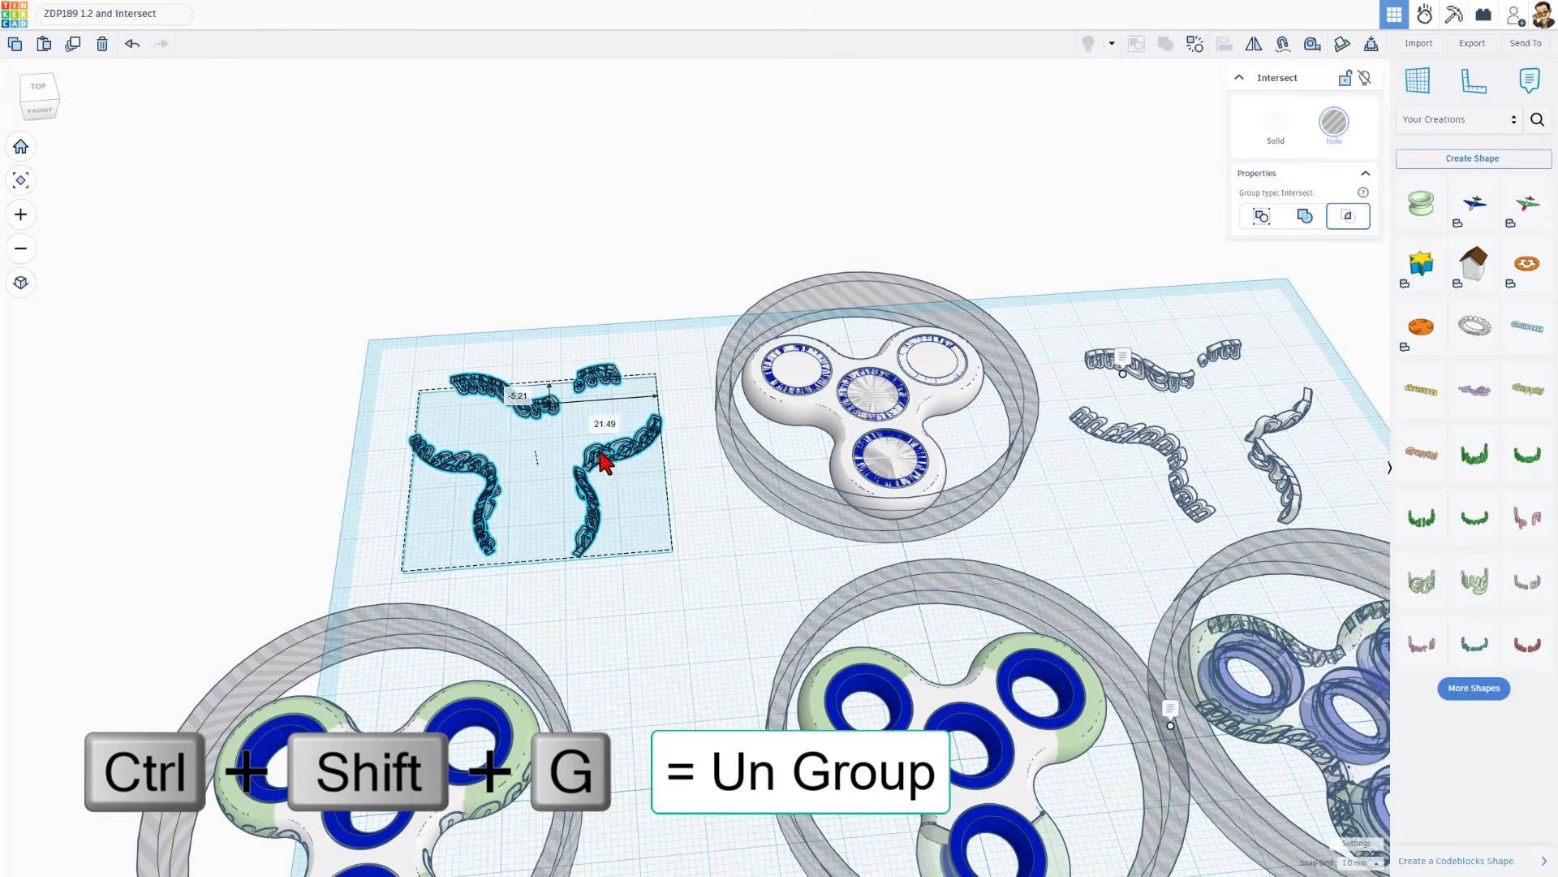
Ungroup the moved intersect lettering into its extruded letters and spinner outline shell
click(737, 499)
click(619, 459)
key(ctrl+shift+g)
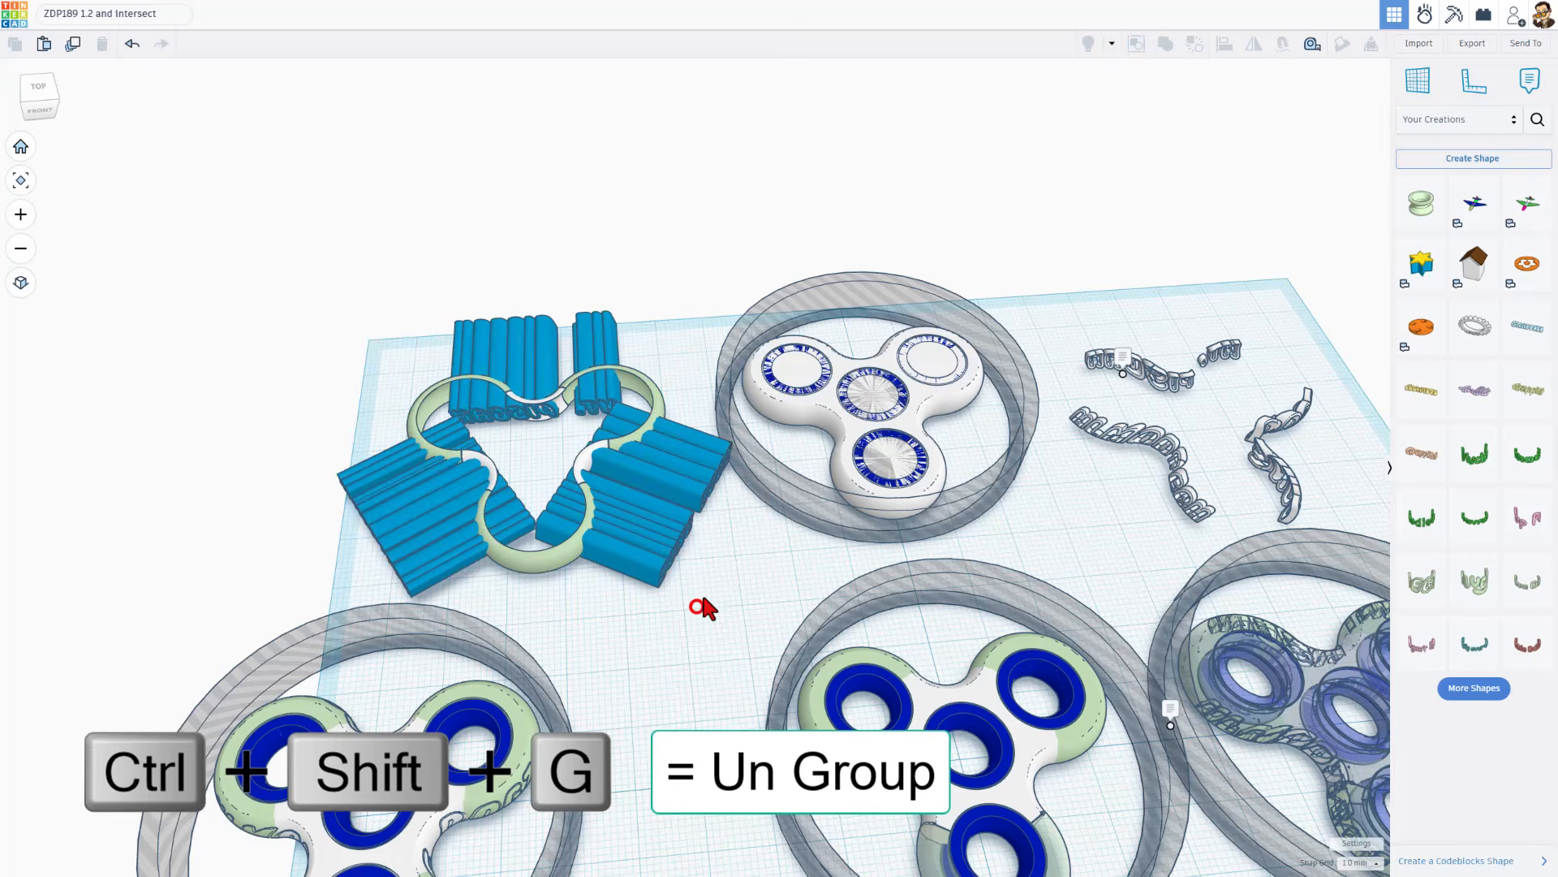
Move the blue extruded lettering bundle right, off the green and white spinner outline shell
click(695, 606)
right_drag(748, 564, 531, 426)
click(671, 517)
right_drag(611, 503, 887, 581)
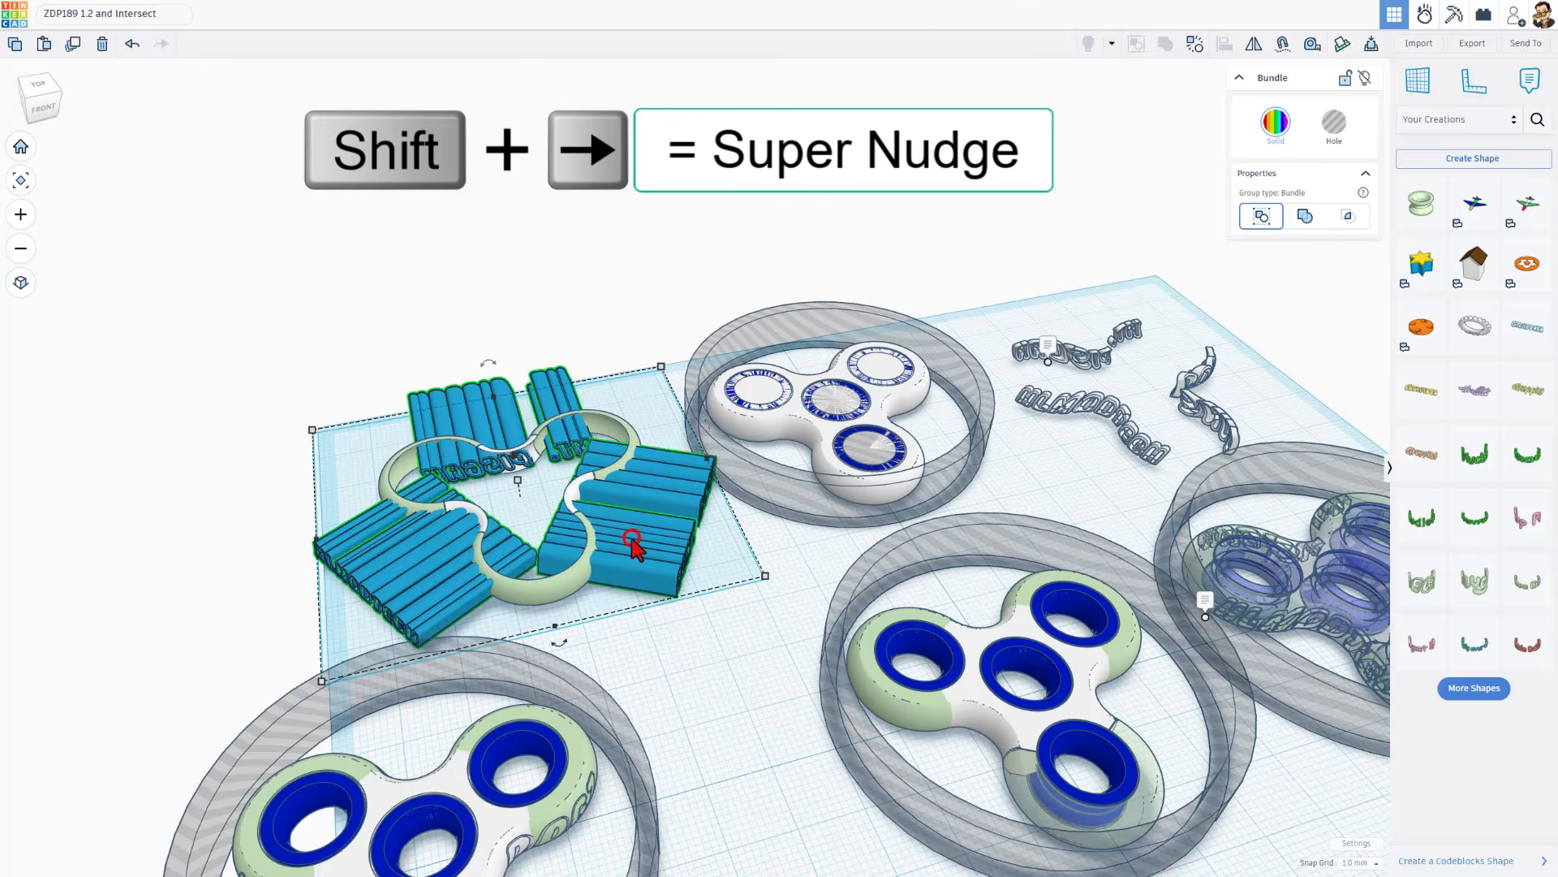
key(shift+Right)
key(shift+Right)
key(shift+Right)
key(shift+Right)
key(shift+Right)
key(shift+Right)
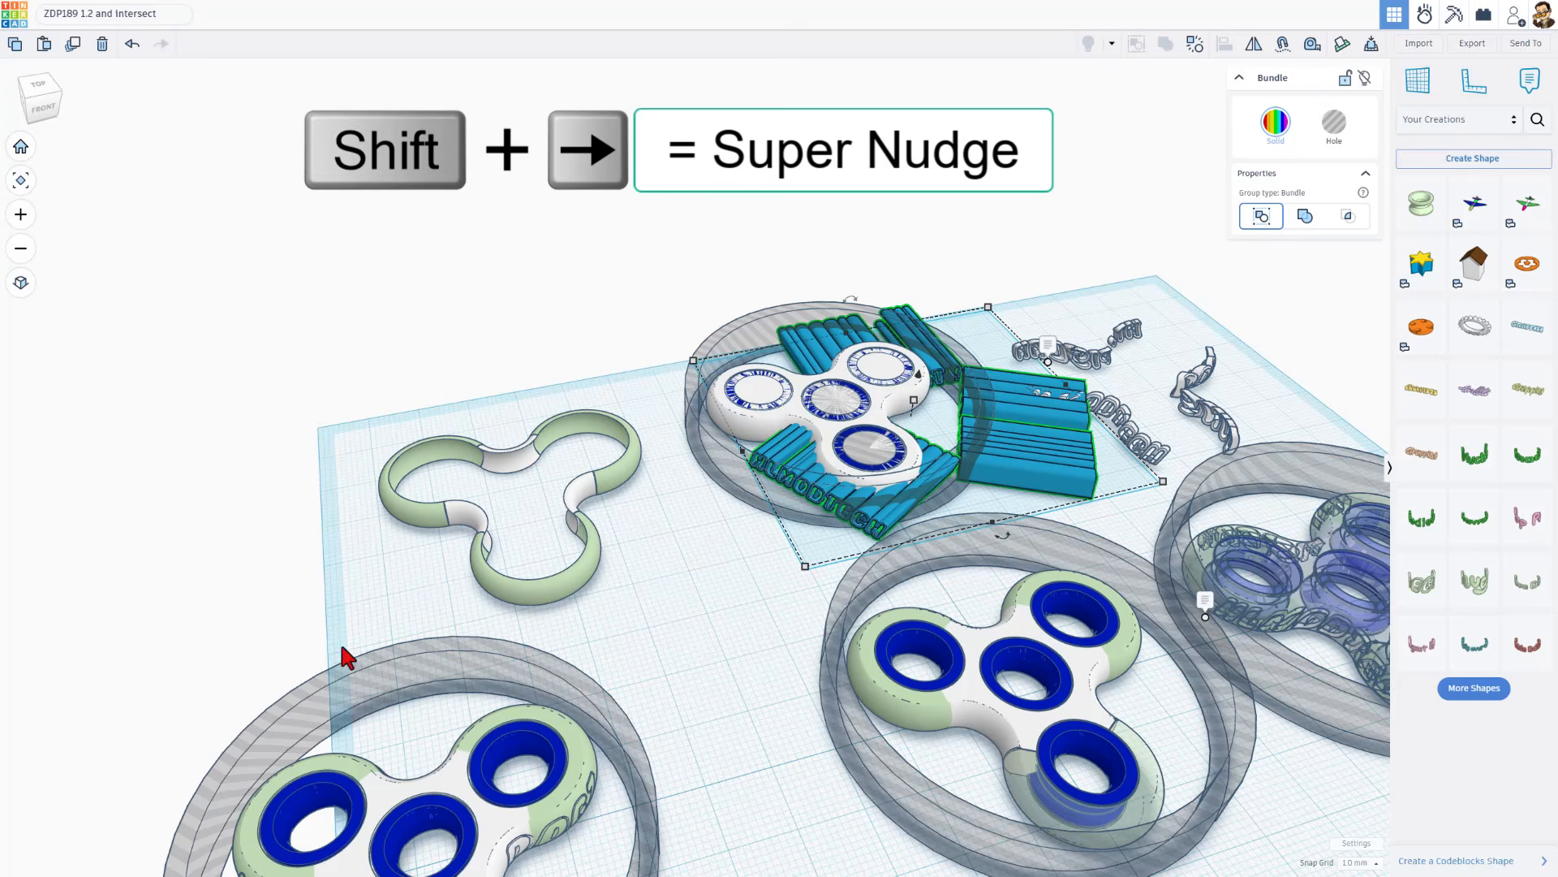
Open the sketch of the outline shell's front green arc and examine its crescent profile and points
scroll(484, 578, up, 2)
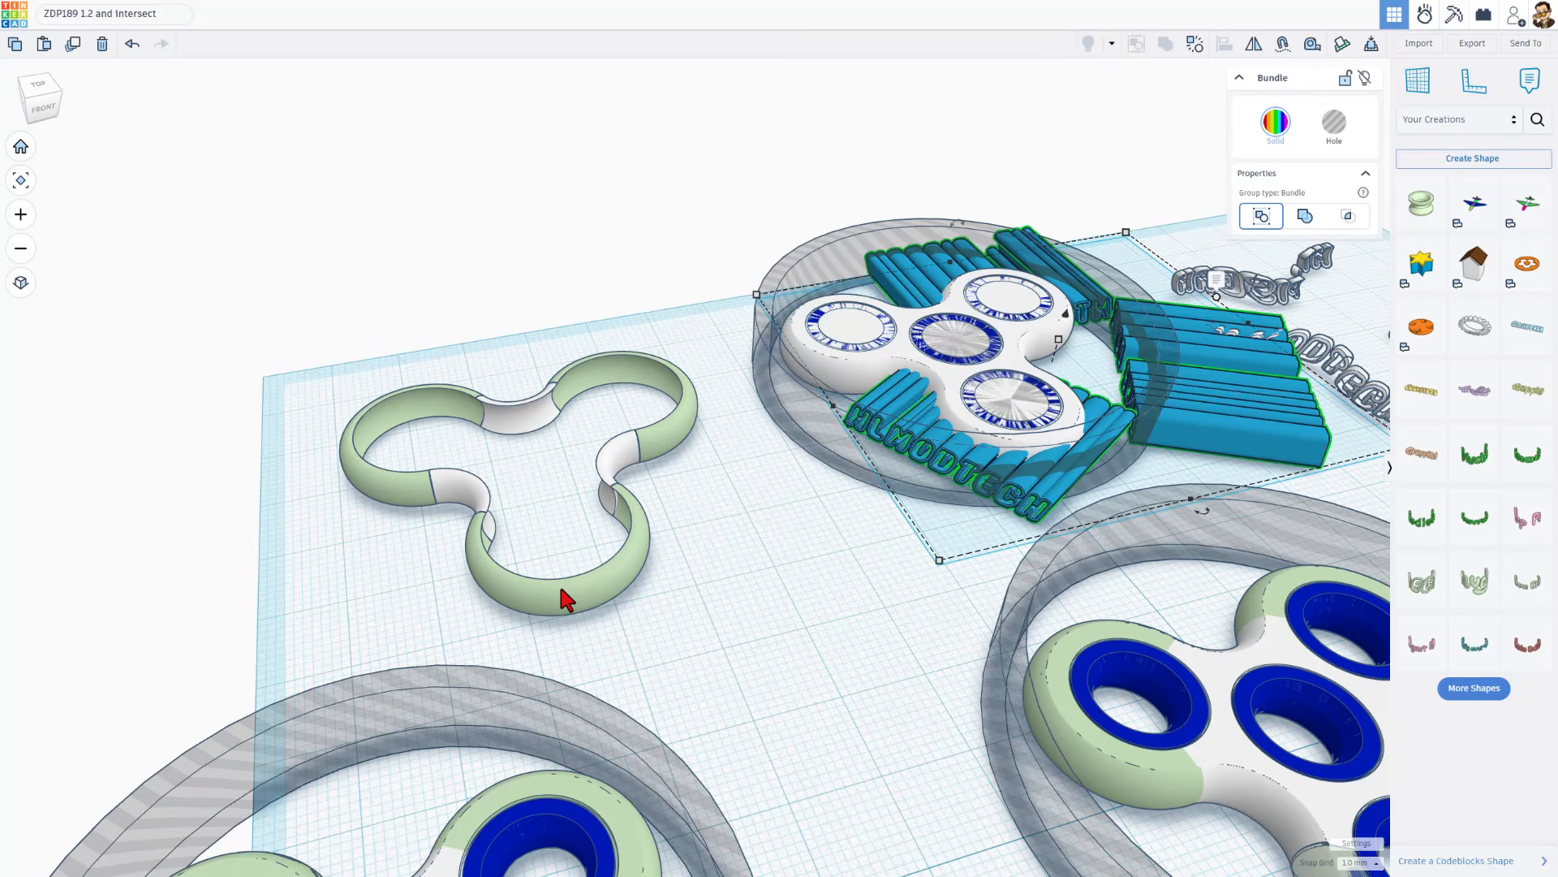
scroll(567, 591, up, 1)
click(569, 598)
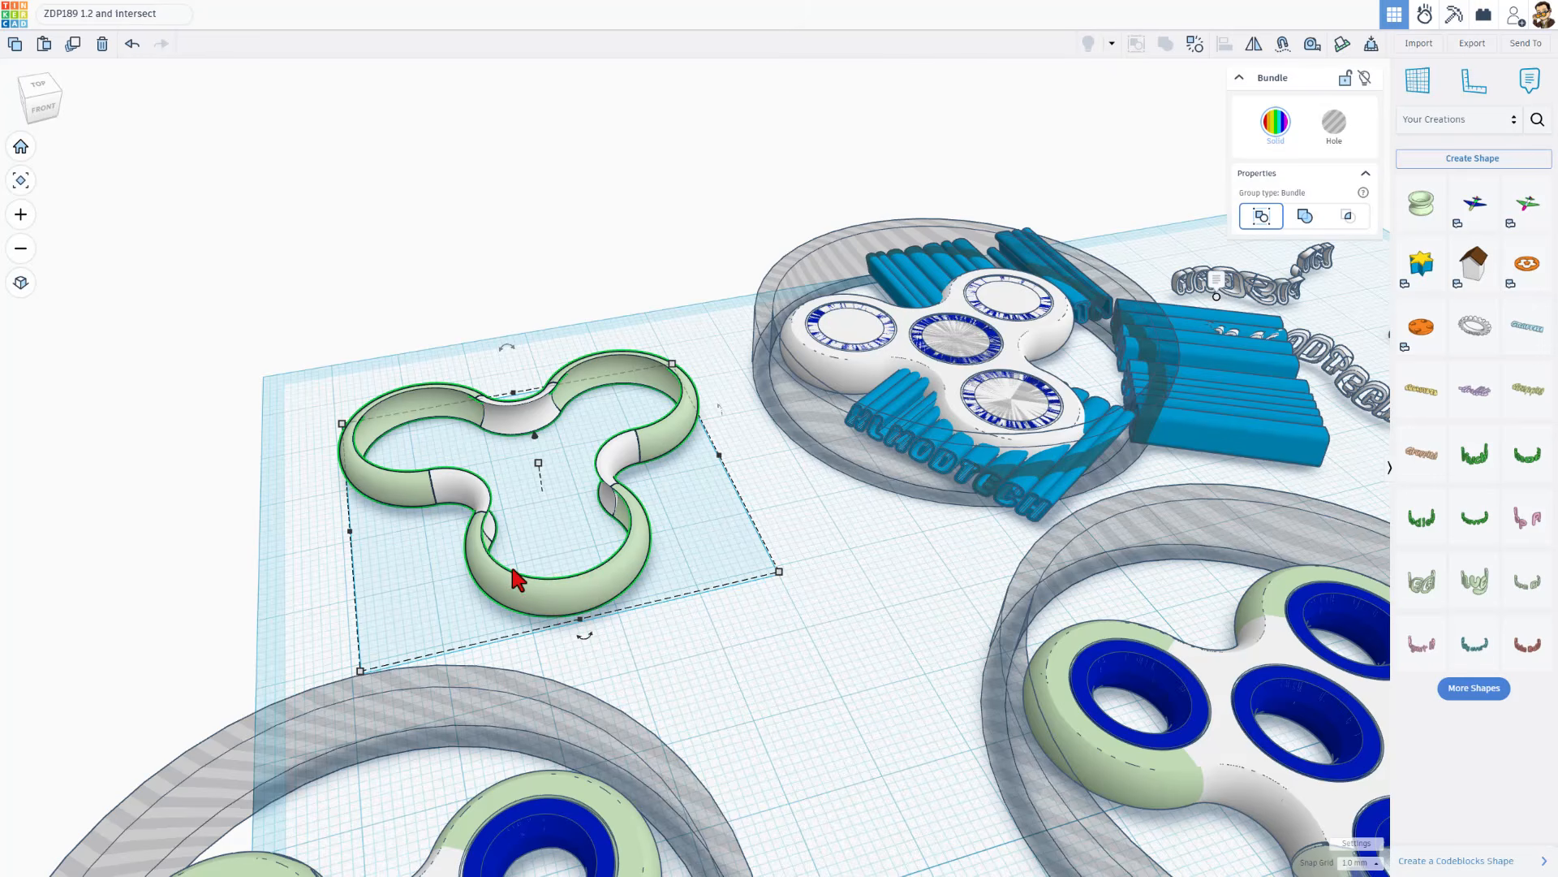
double_click(579, 597)
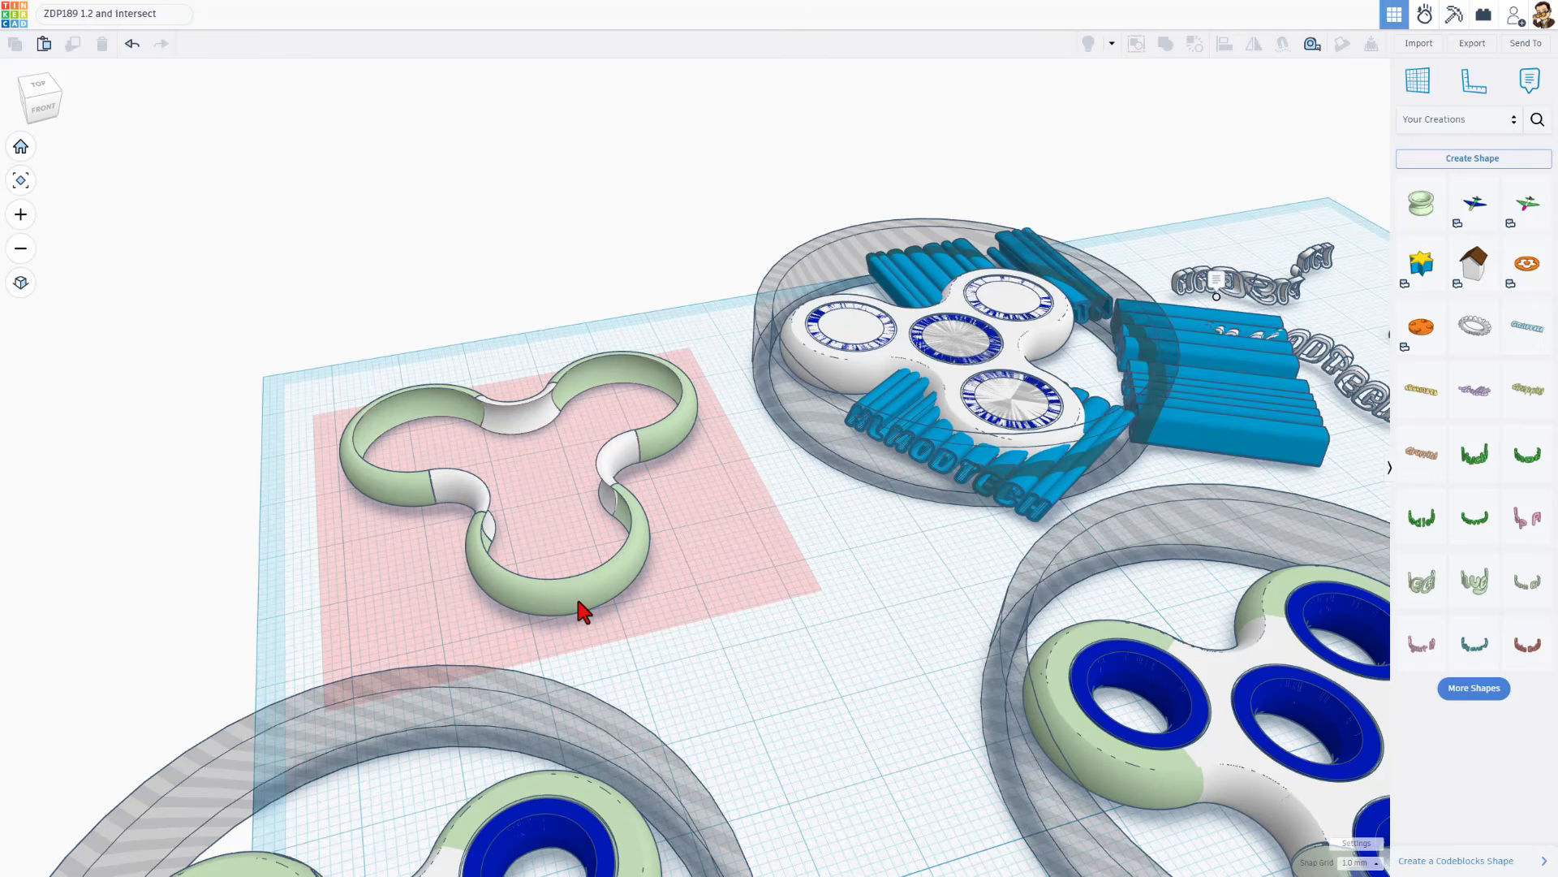
double_click(576, 596)
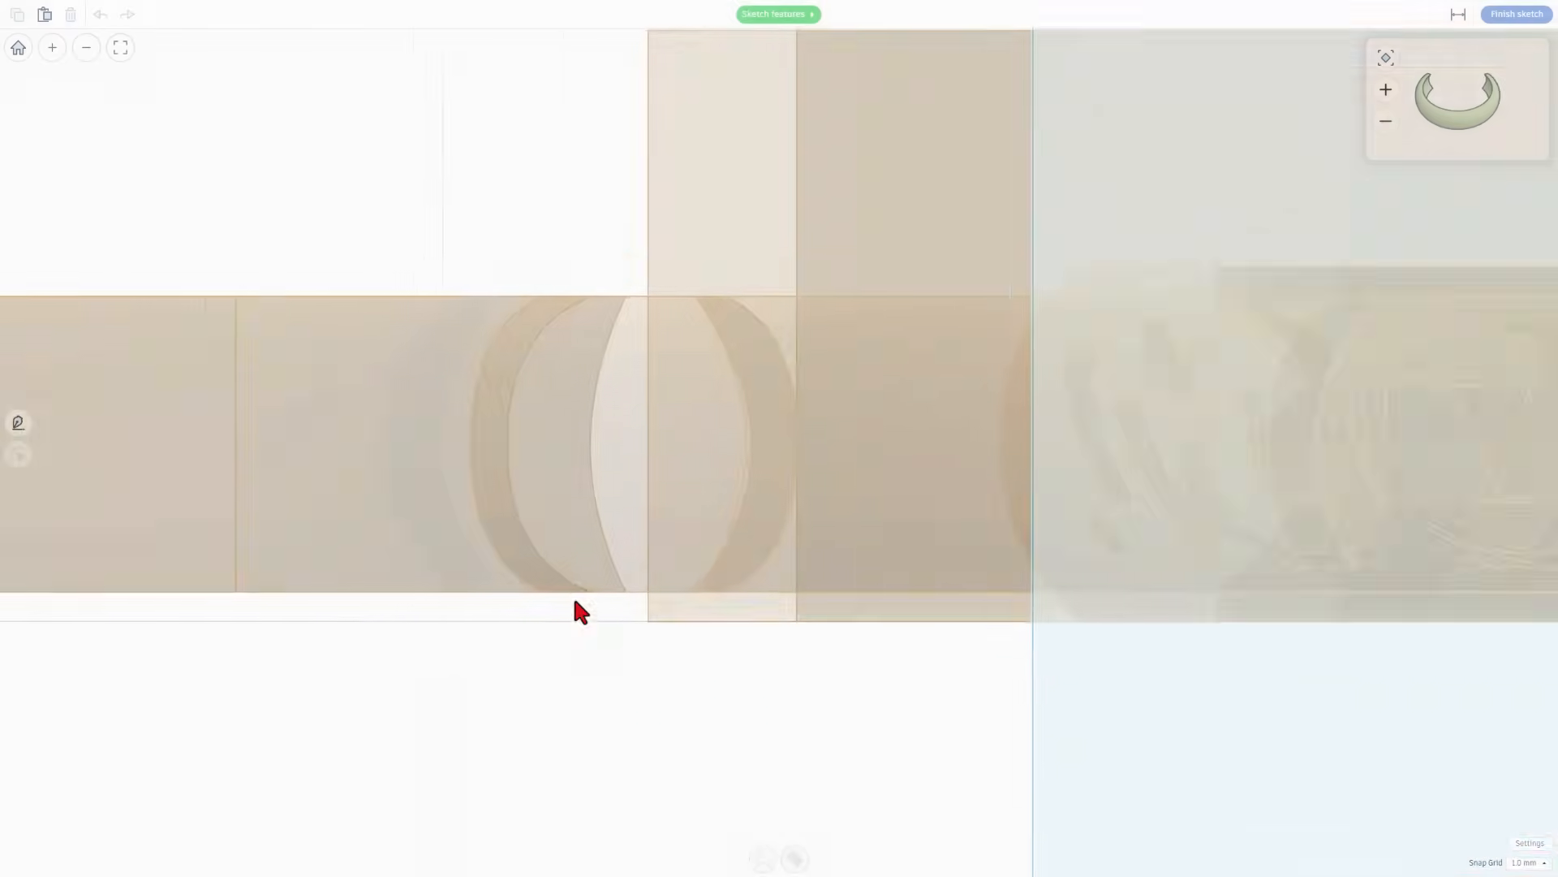
click(312, 349)
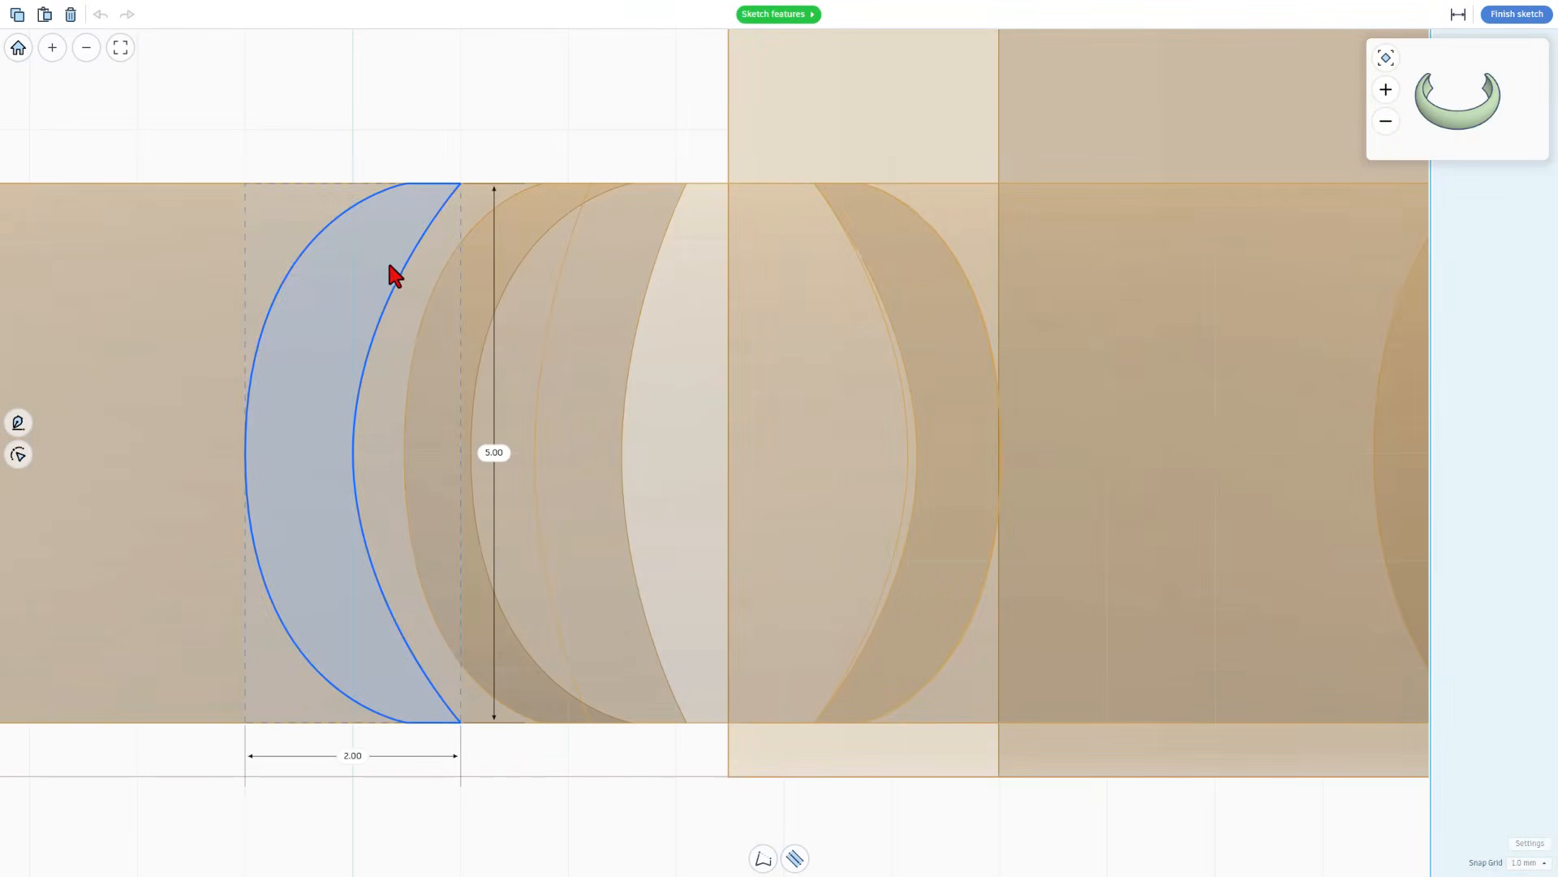
double_click(310, 421)
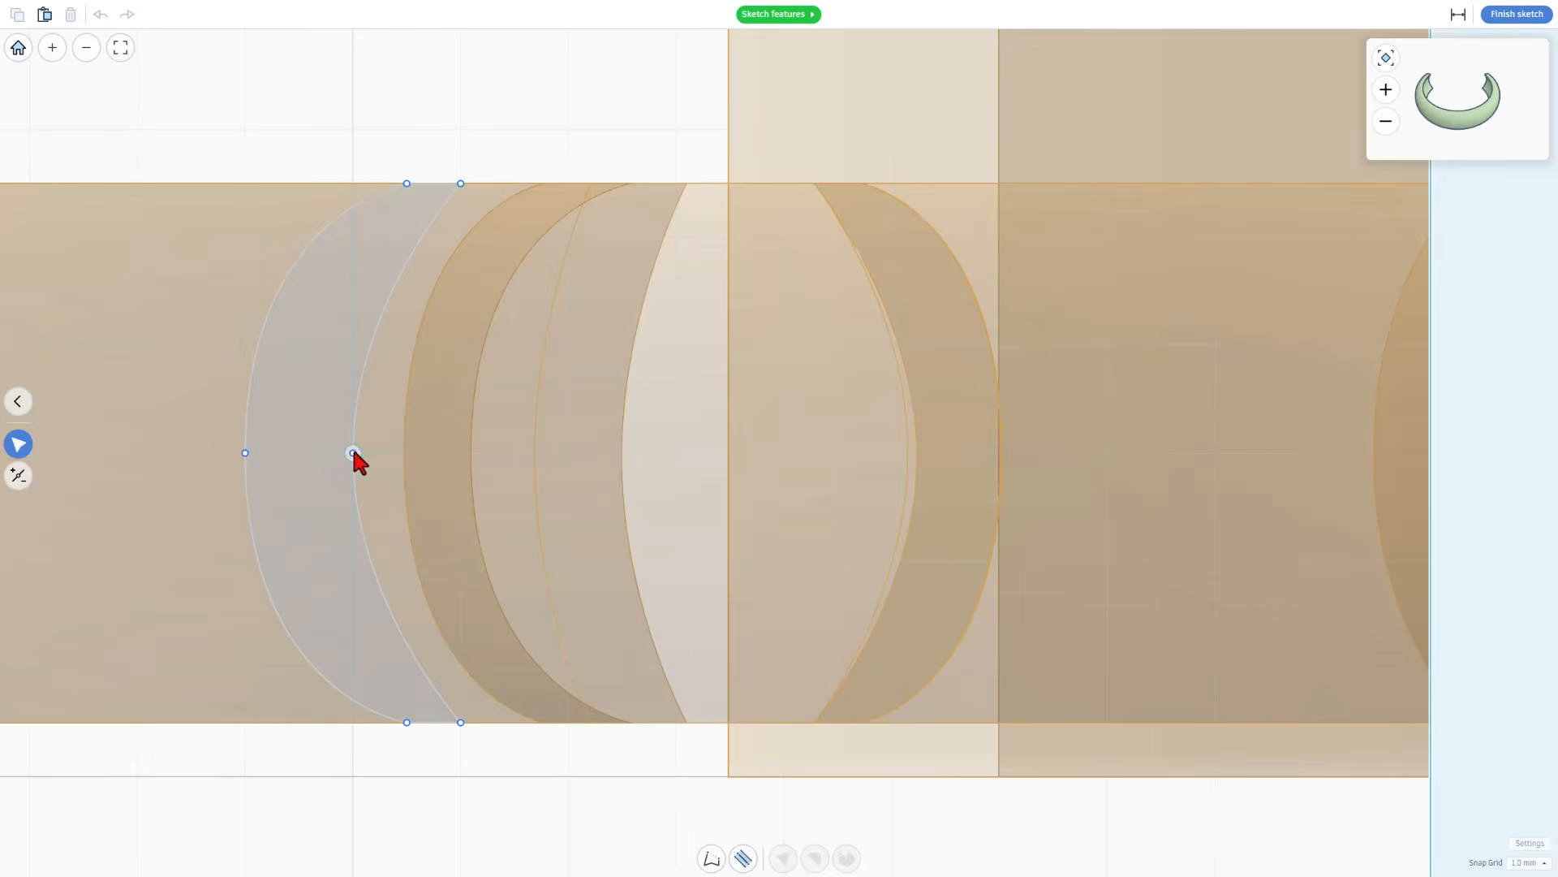
click(299, 461)
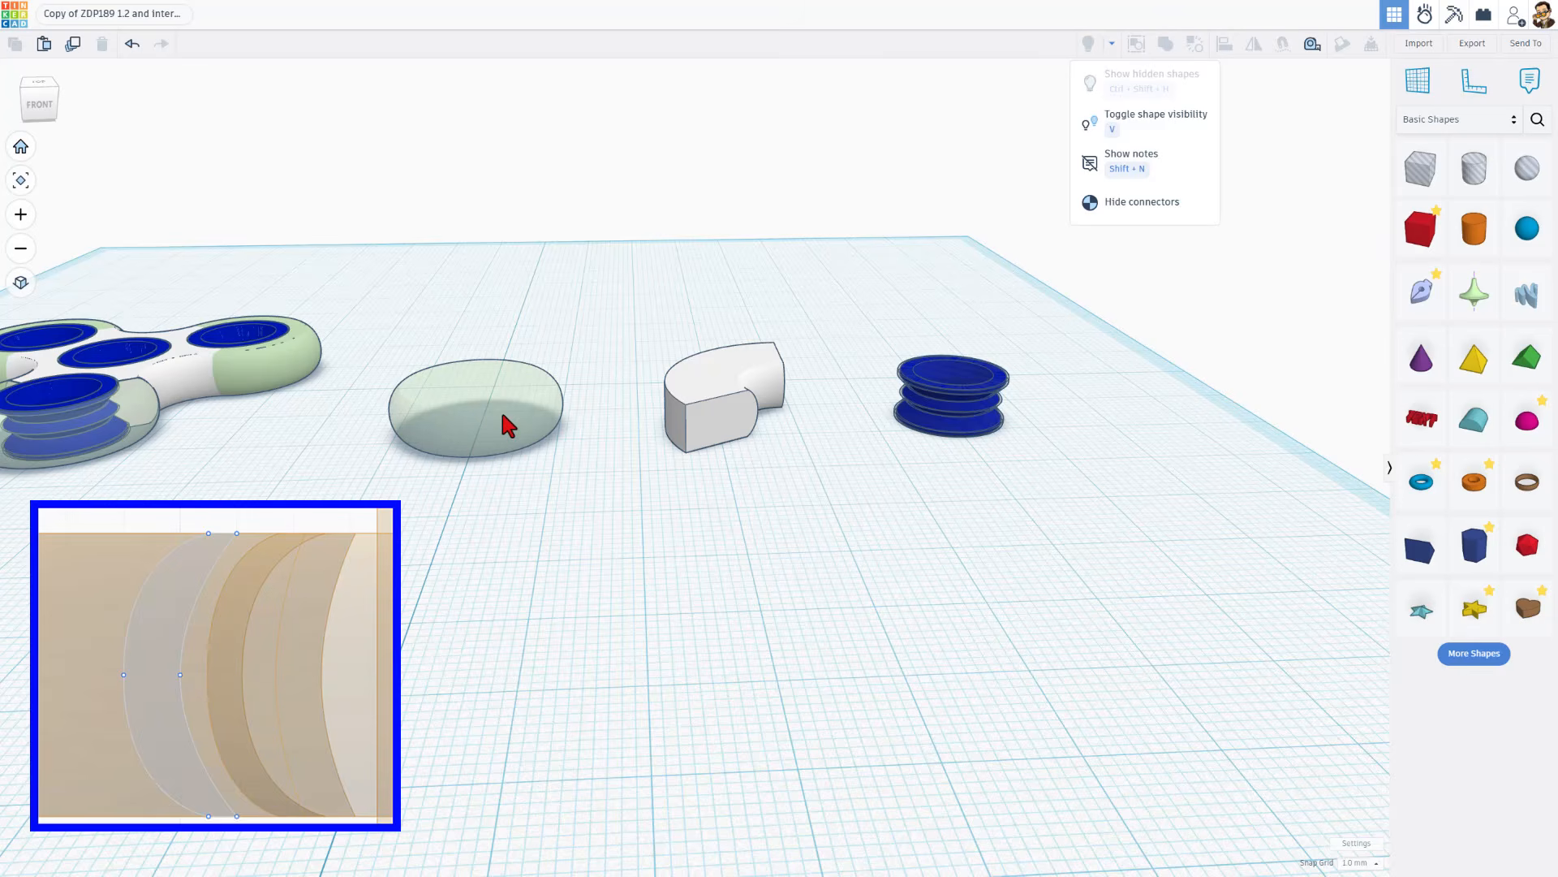
In the copied design, open the green rounded revolve's sketch, examine its profile and finish the sketch
double_click(502, 416)
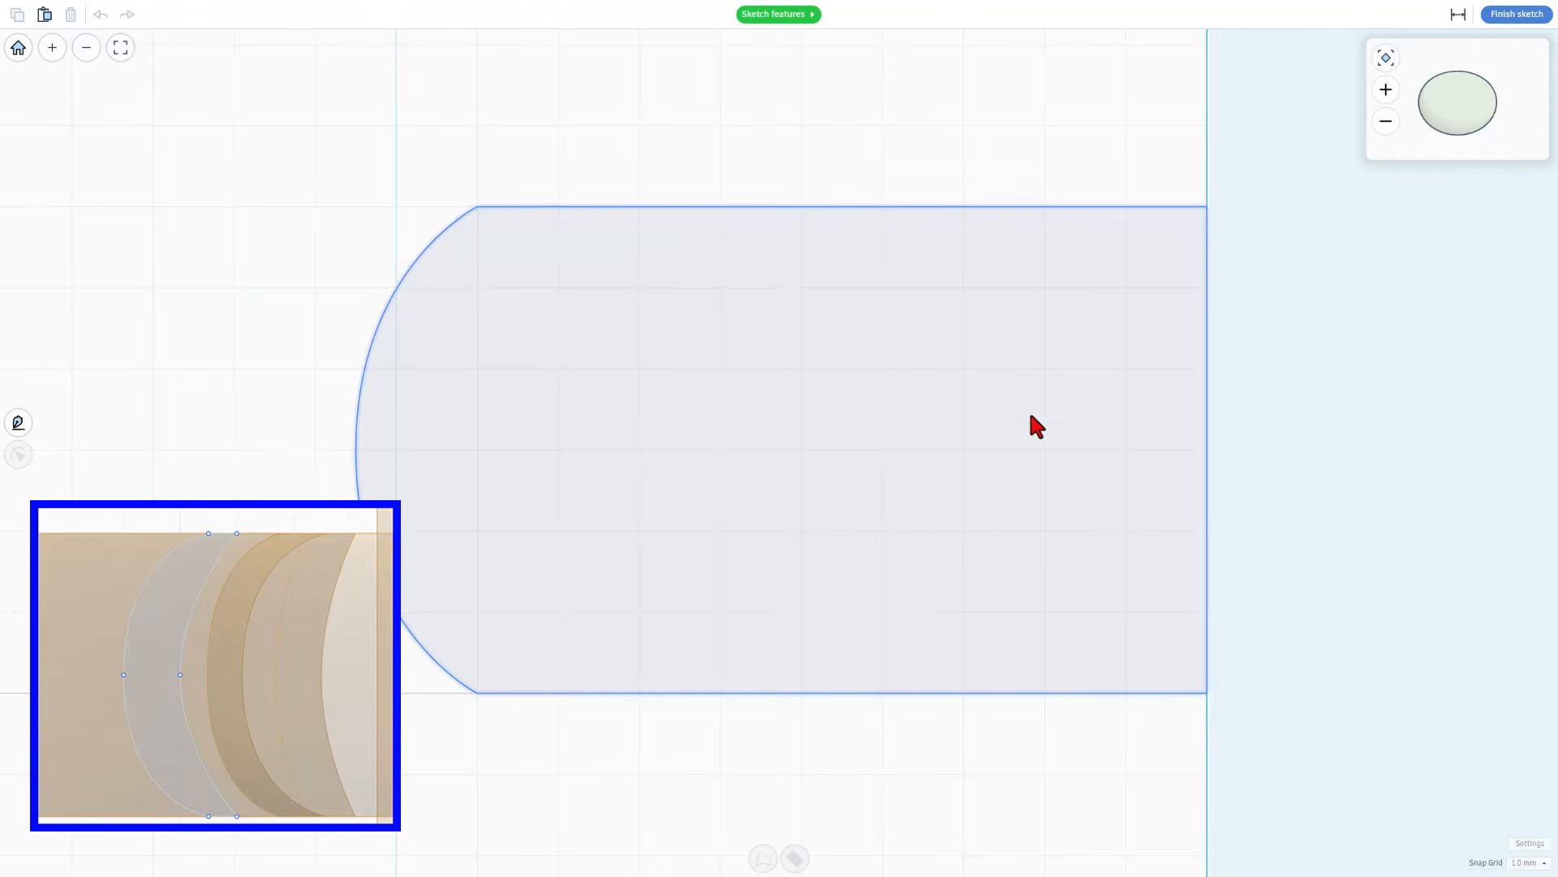
click(1116, 445)
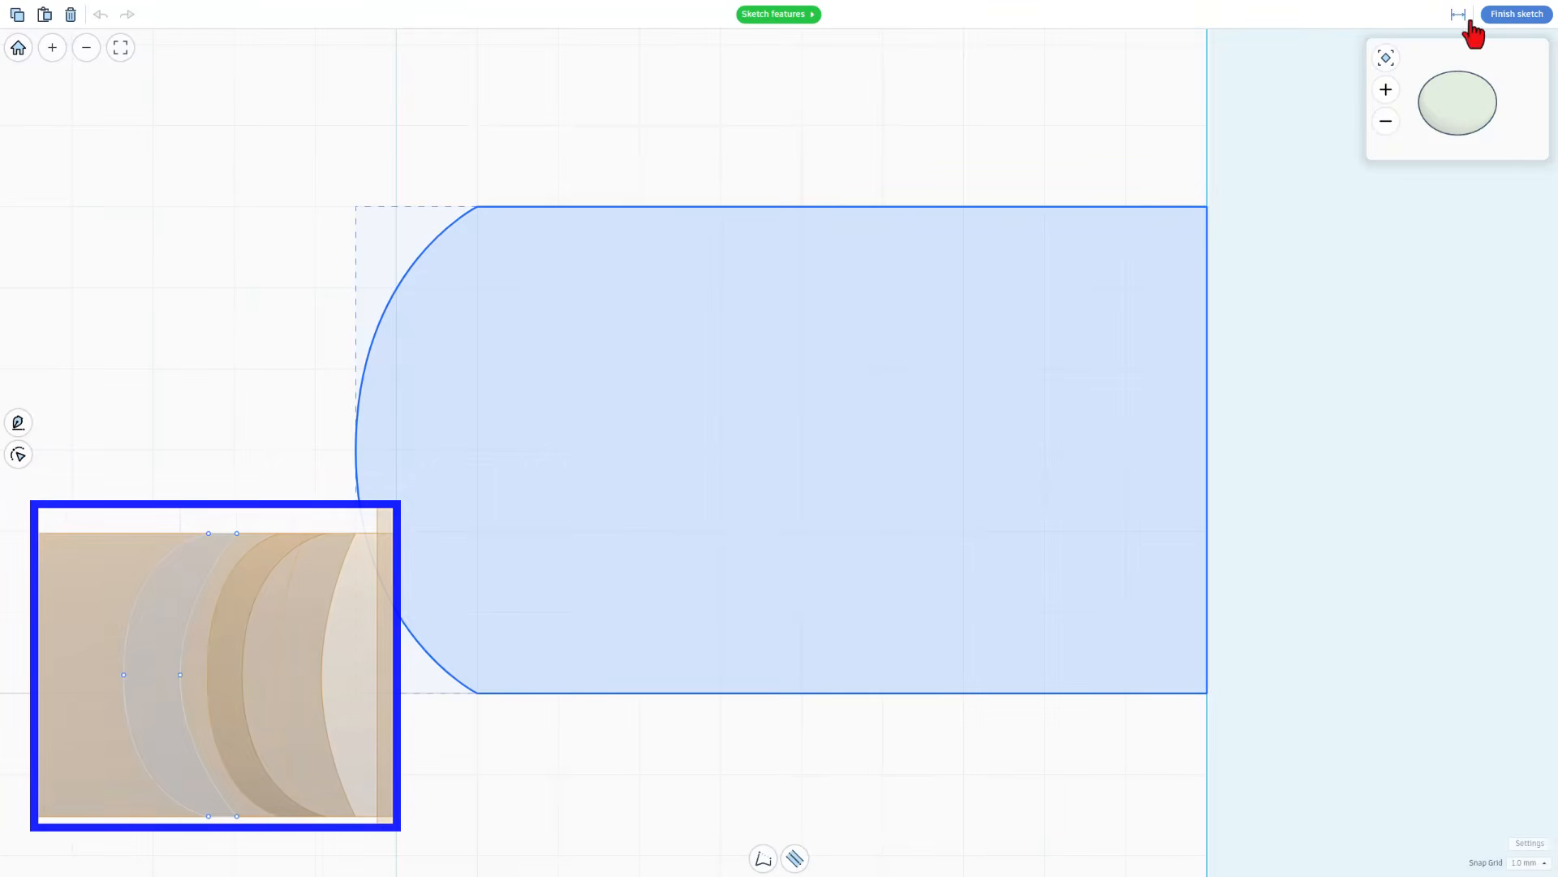
click(1517, 15)
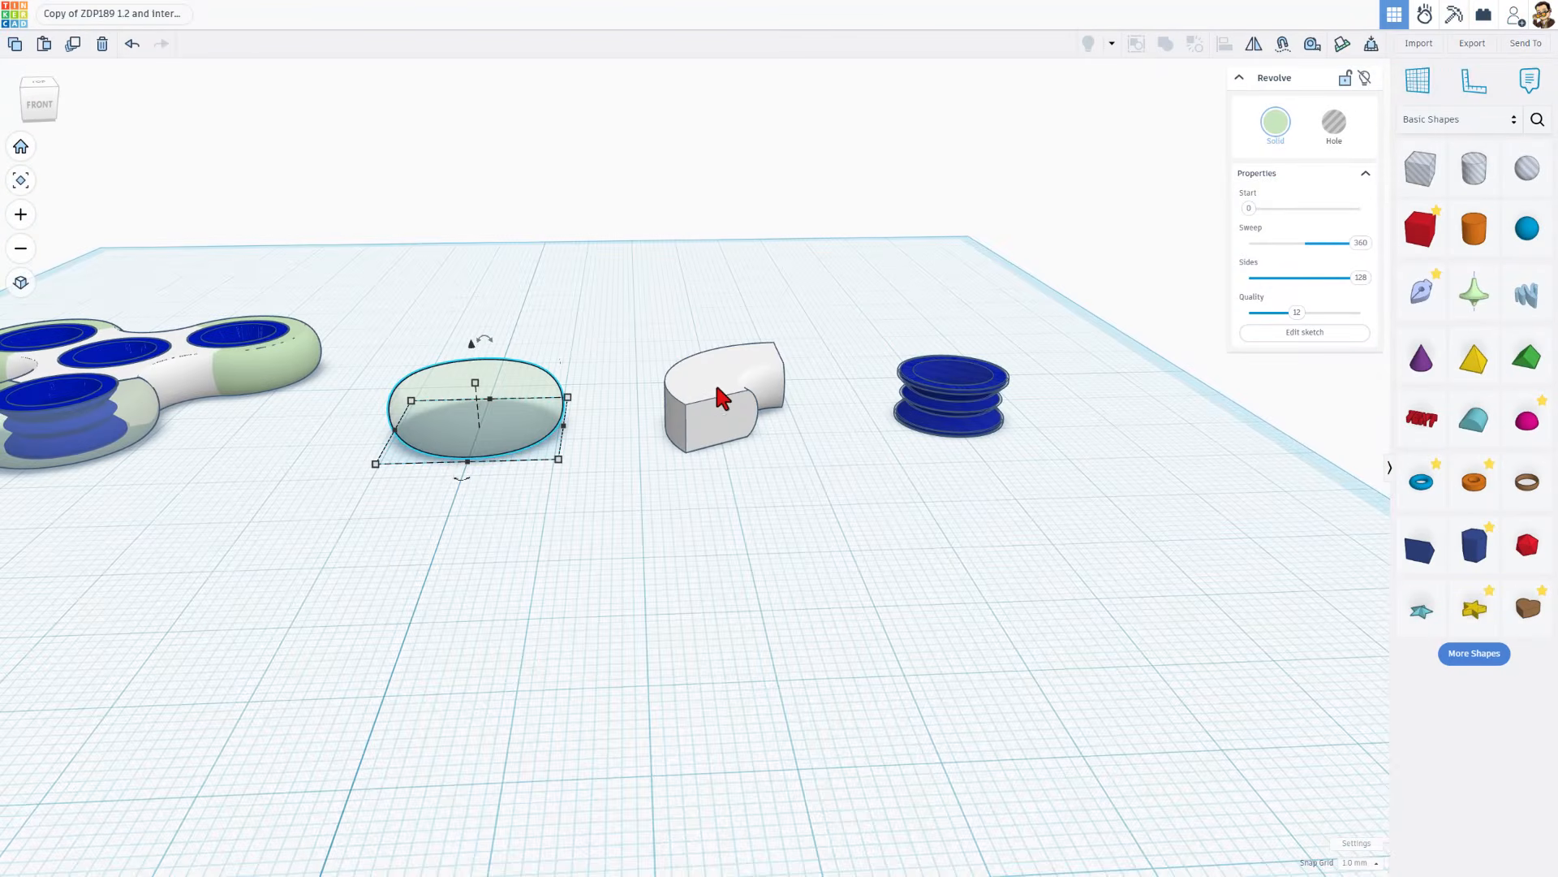
Open the white curved connector's revolve sketch, examine its profile dimensions and finish the sketch
double_click(718, 414)
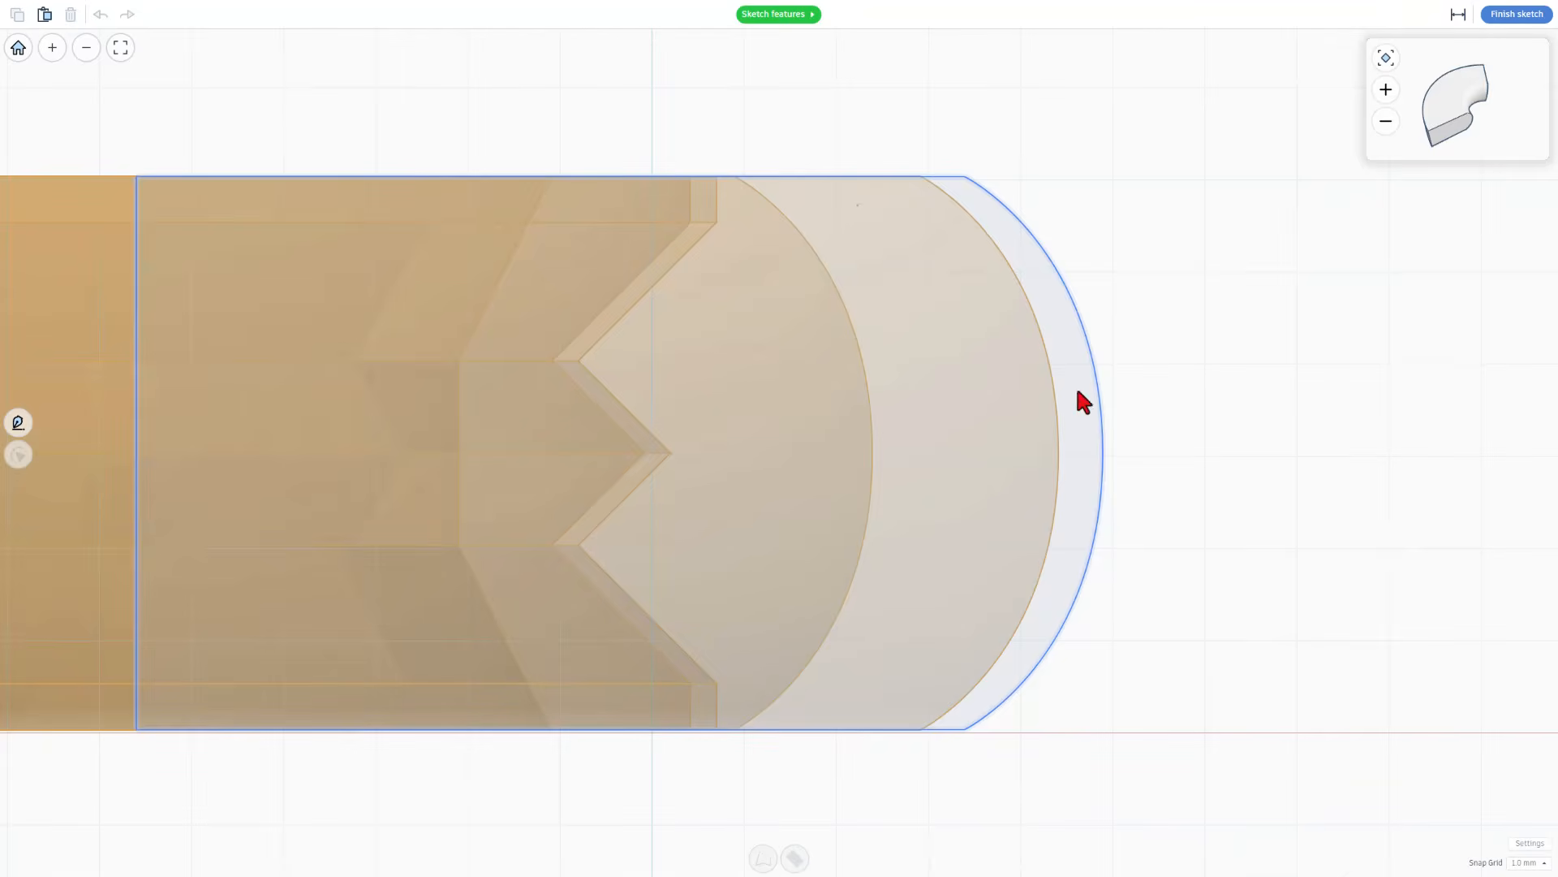
click(1010, 606)
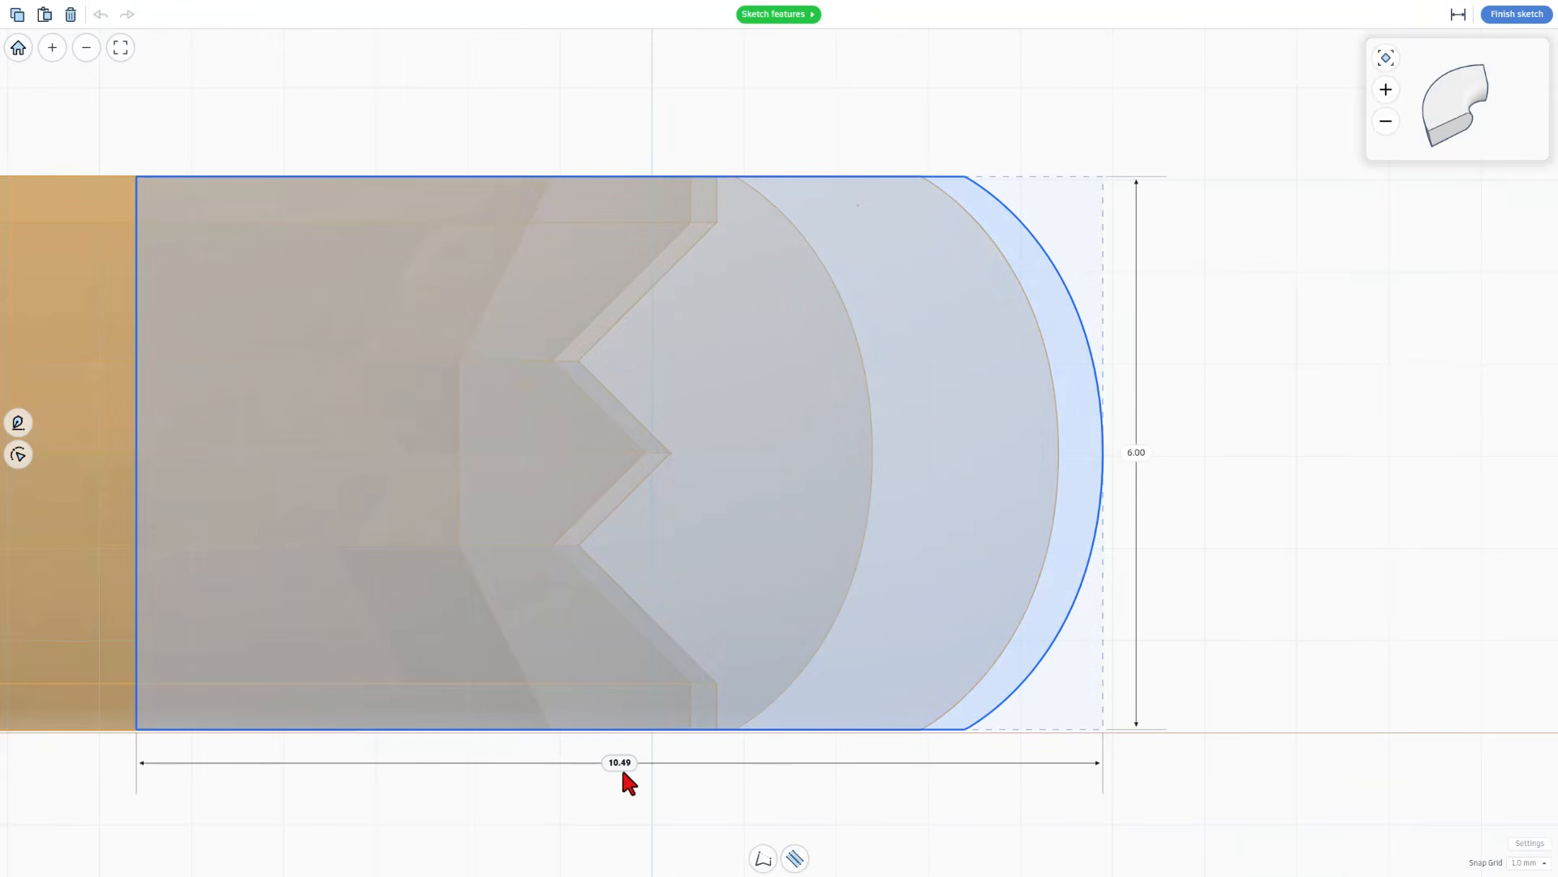
click(1507, 17)
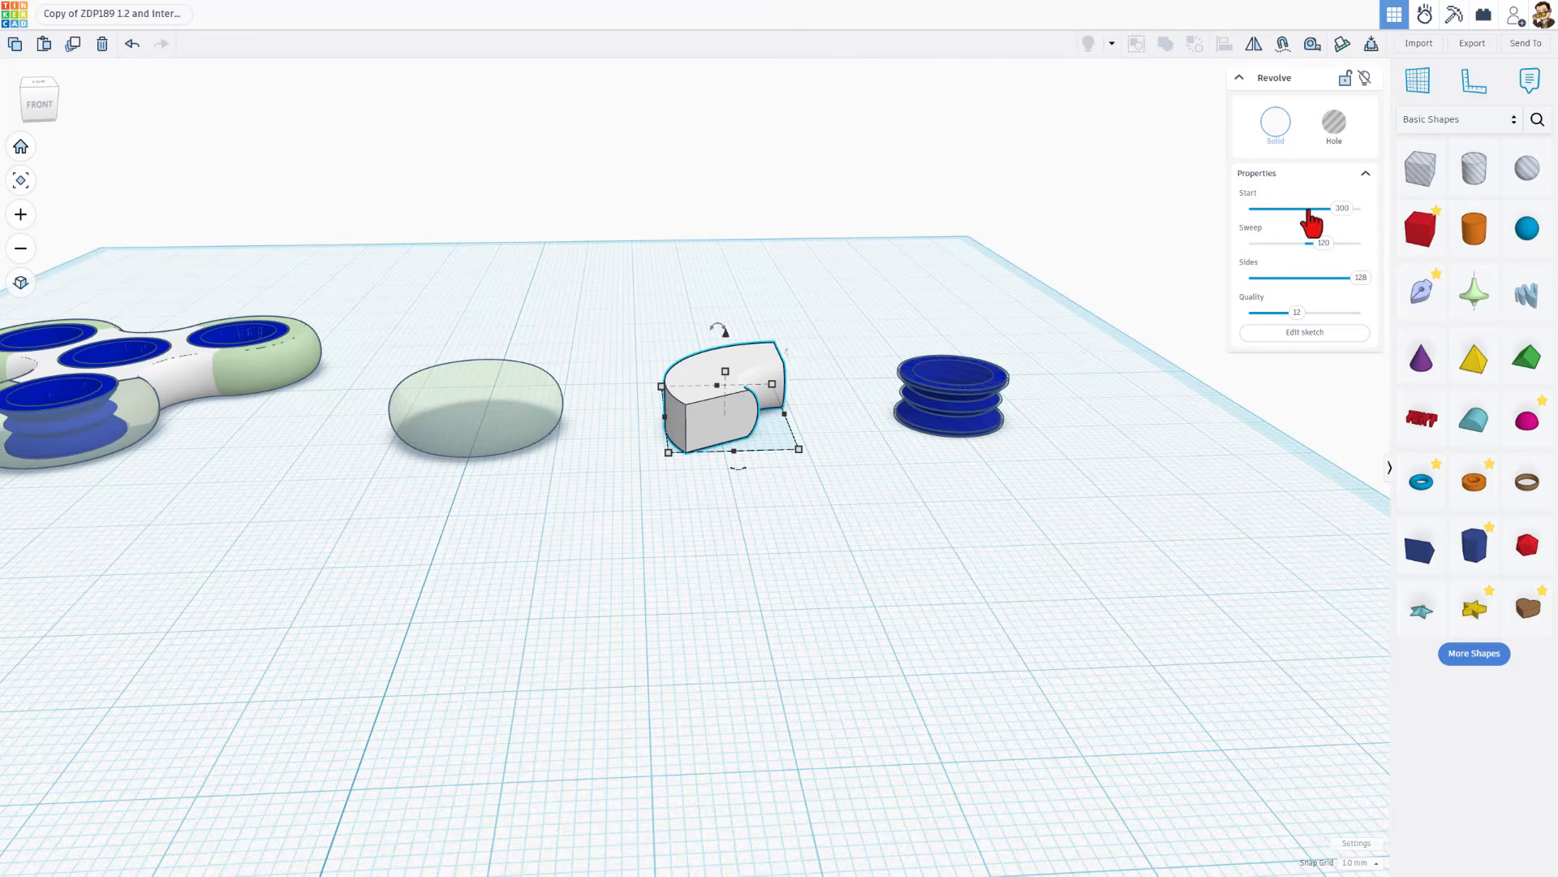
Open the sketch of the hole revolve around the blue bearing and examine its zigzag profile and corner points
scroll(953, 425, up, 2)
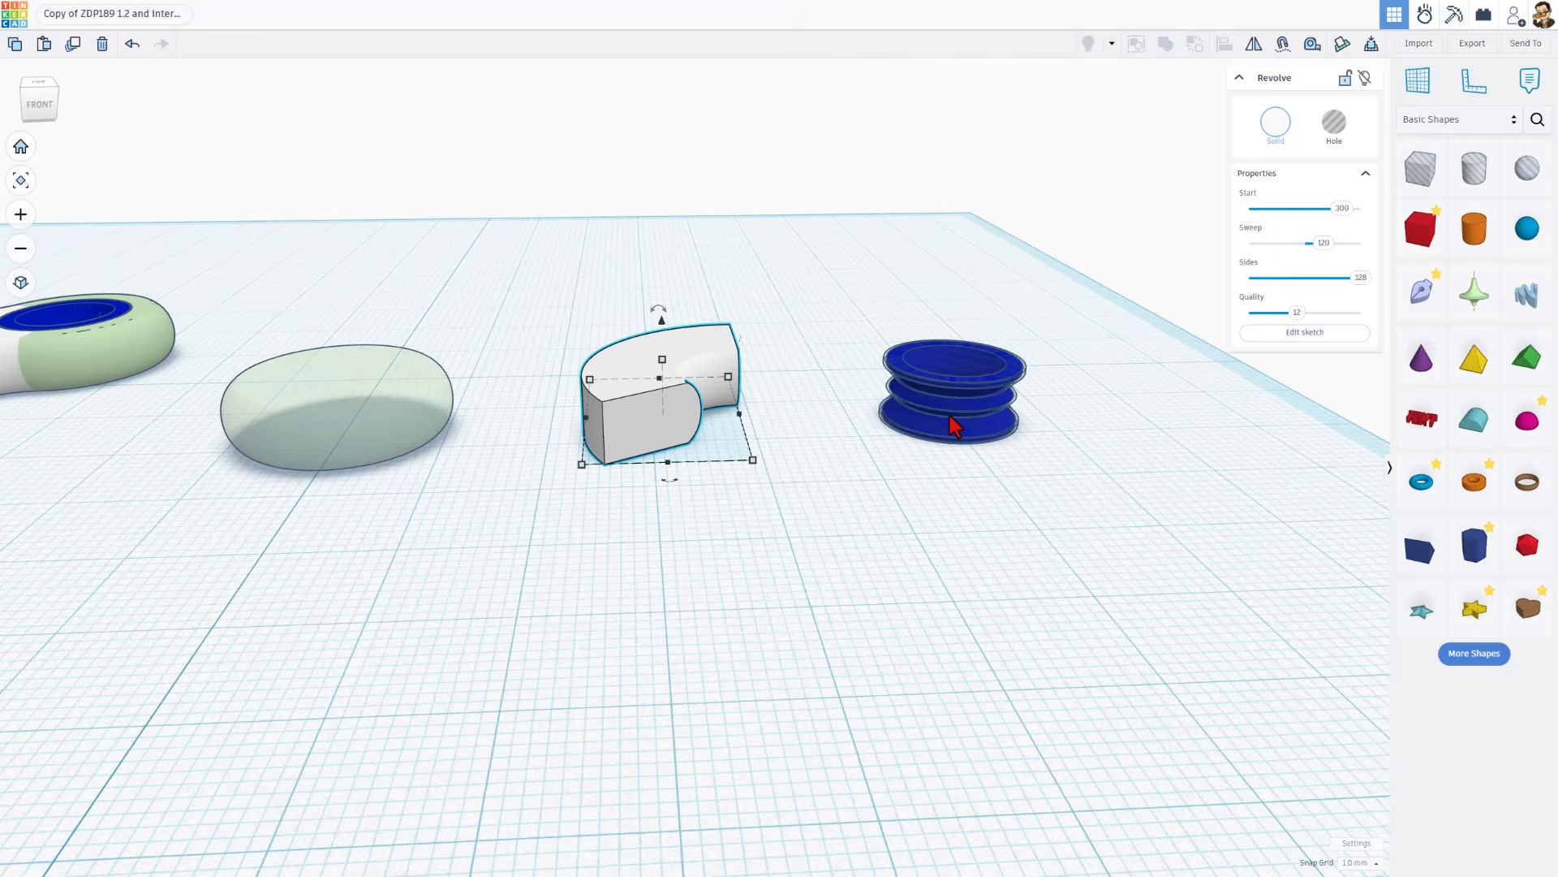
scroll(951, 416, up, 3)
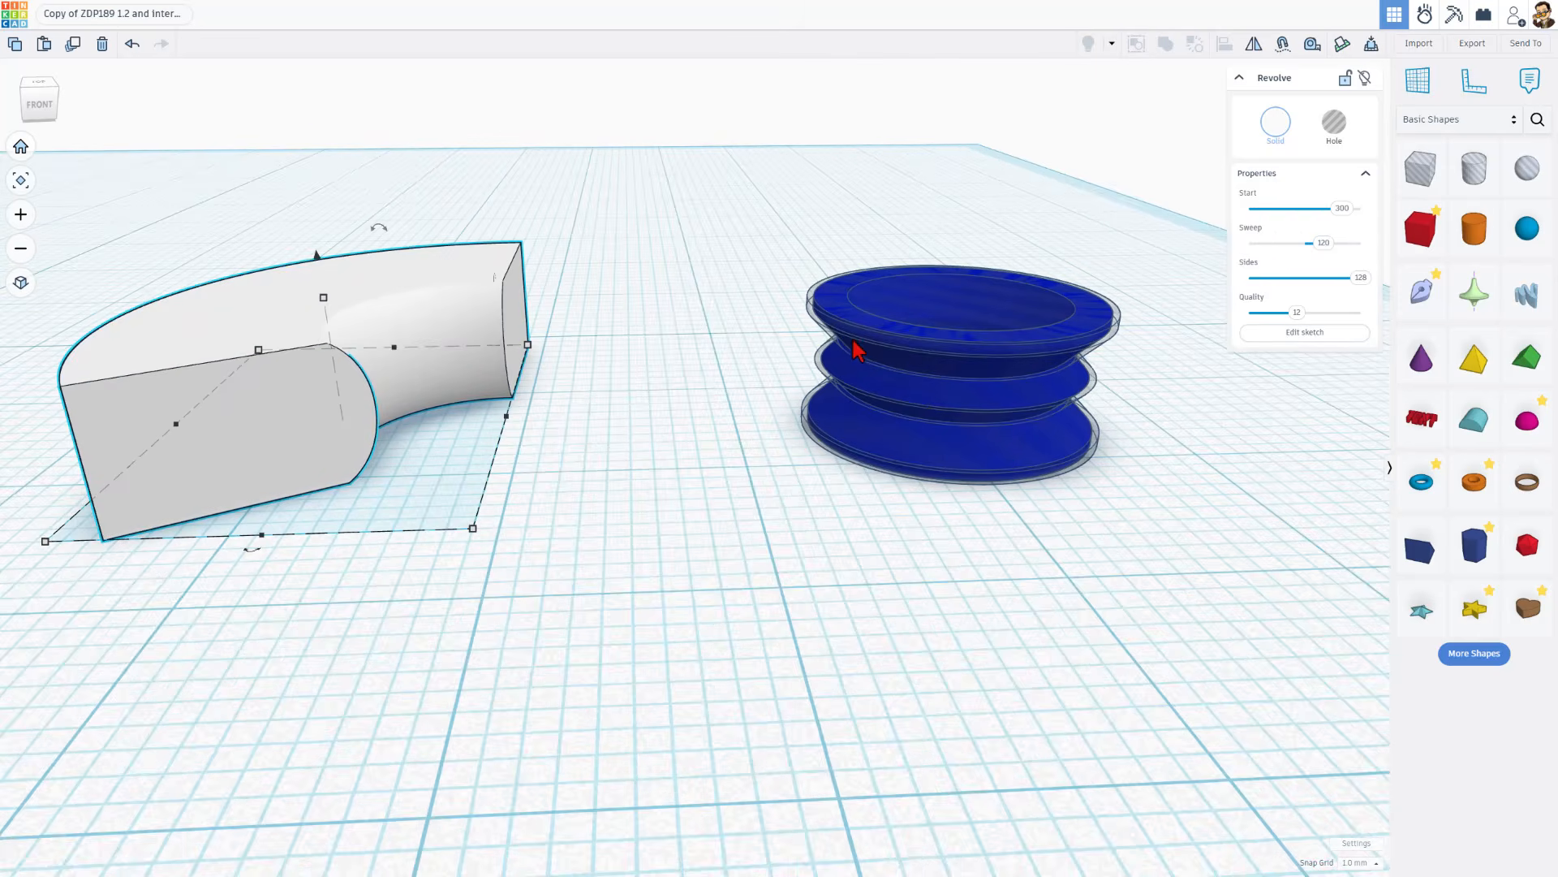
click(823, 330)
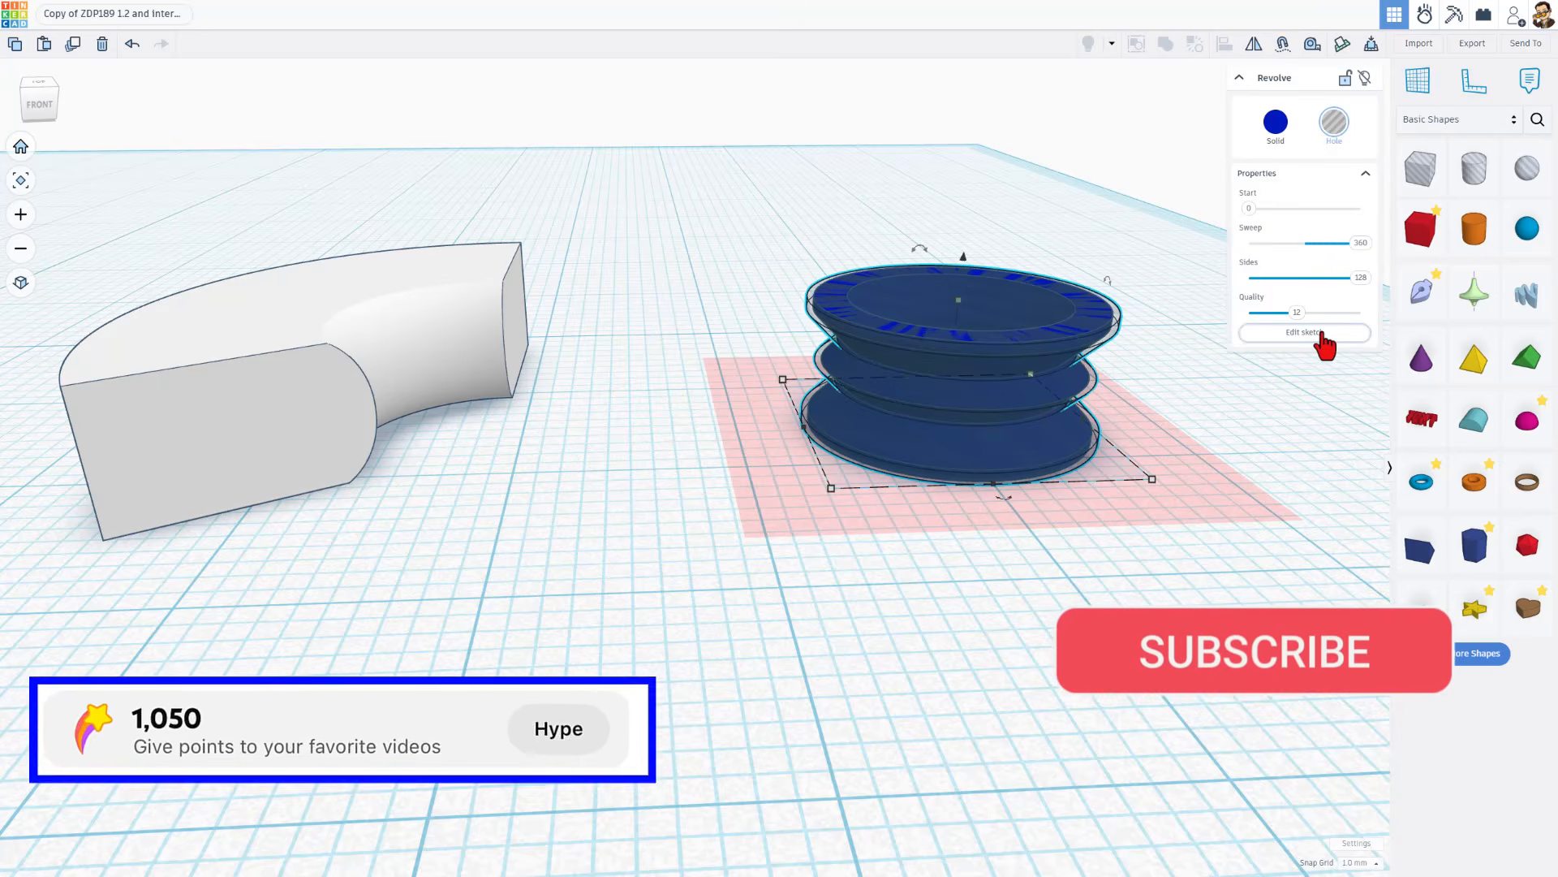
click(1319, 334)
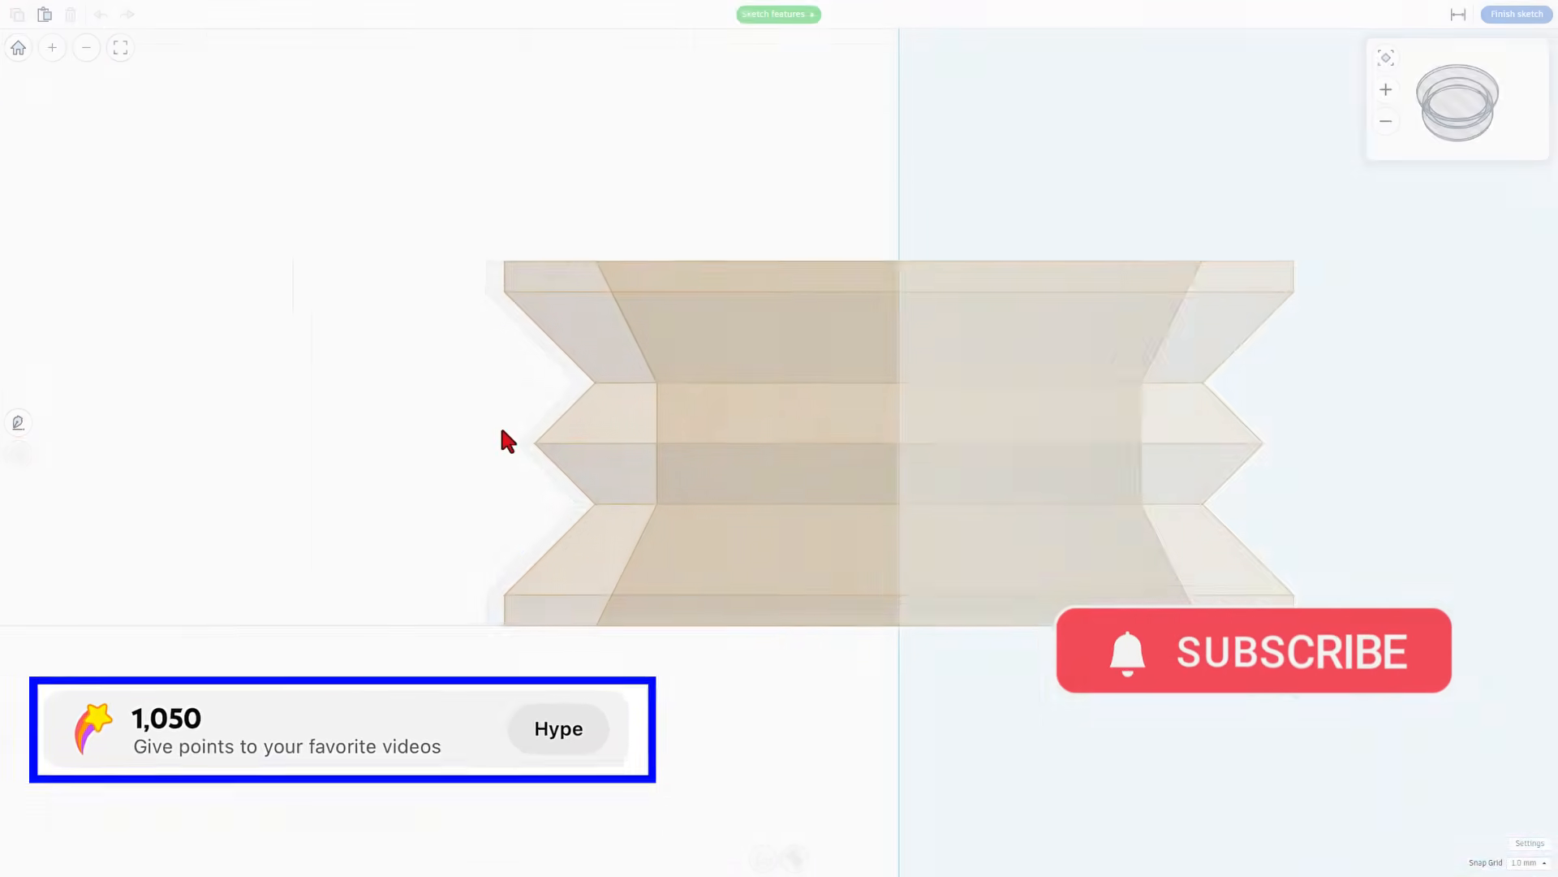
click(630, 406)
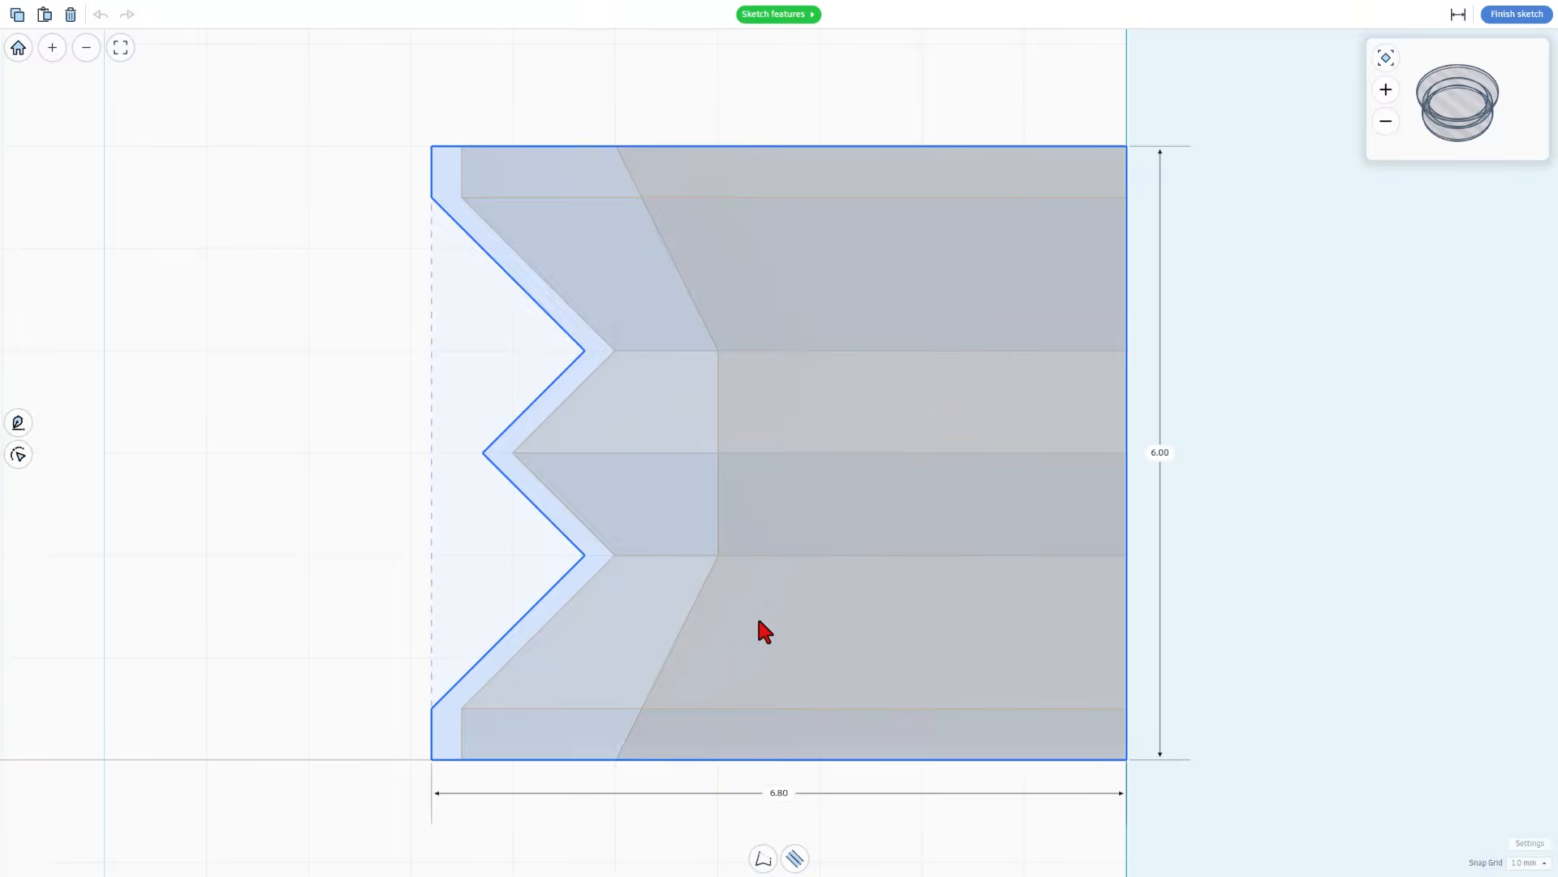
double_click(827, 524)
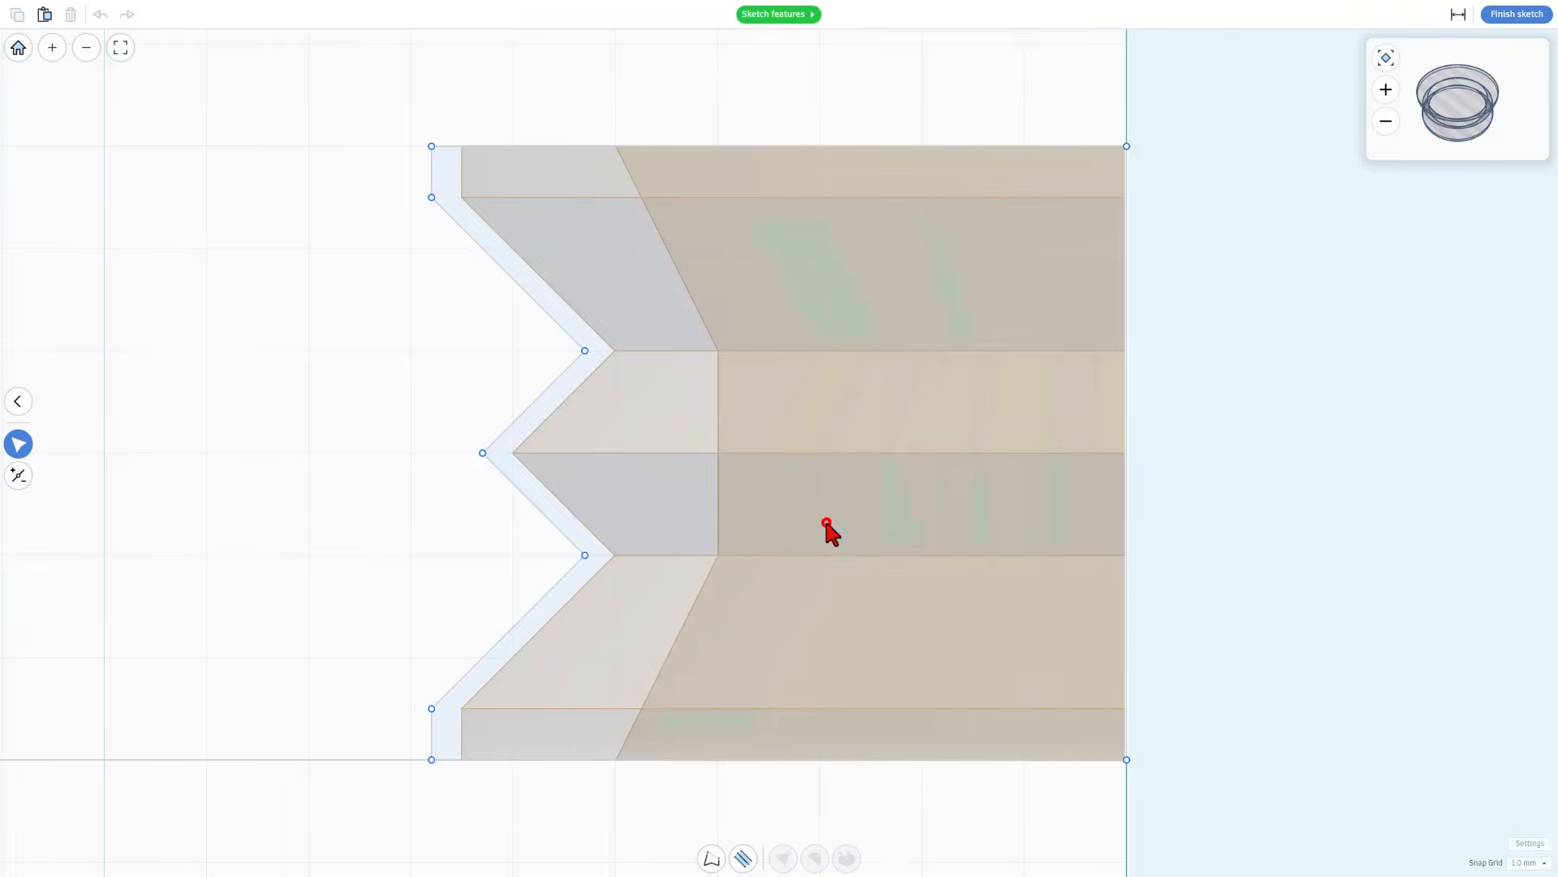
click(431, 759)
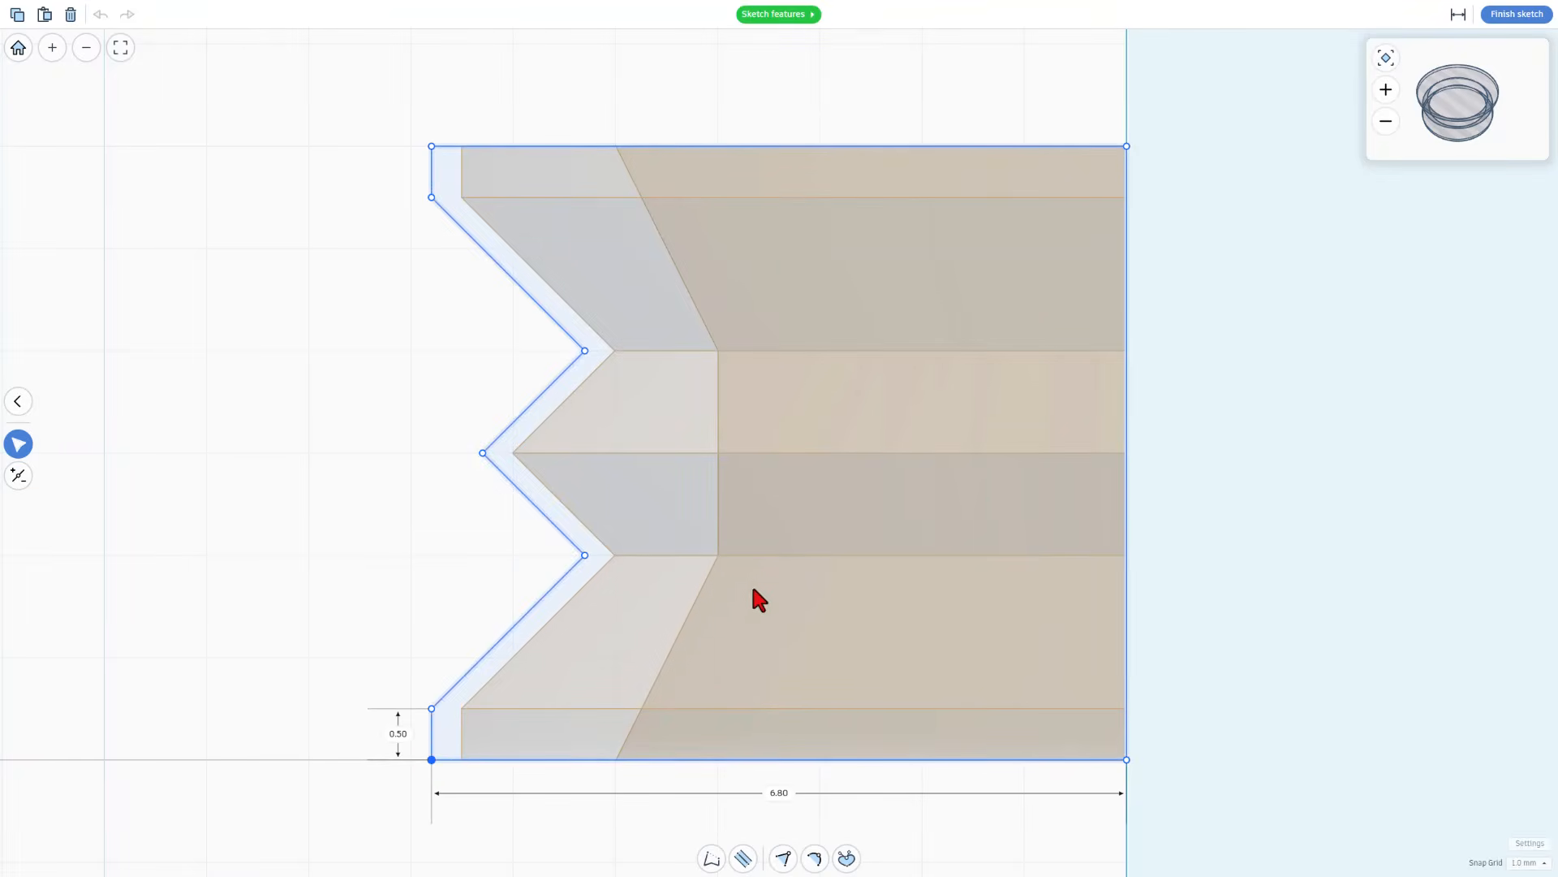
Select all the zigzag-side points of the bearing hole profile and set the snap grid to 0.1 mm
drag(334, 114, 686, 828)
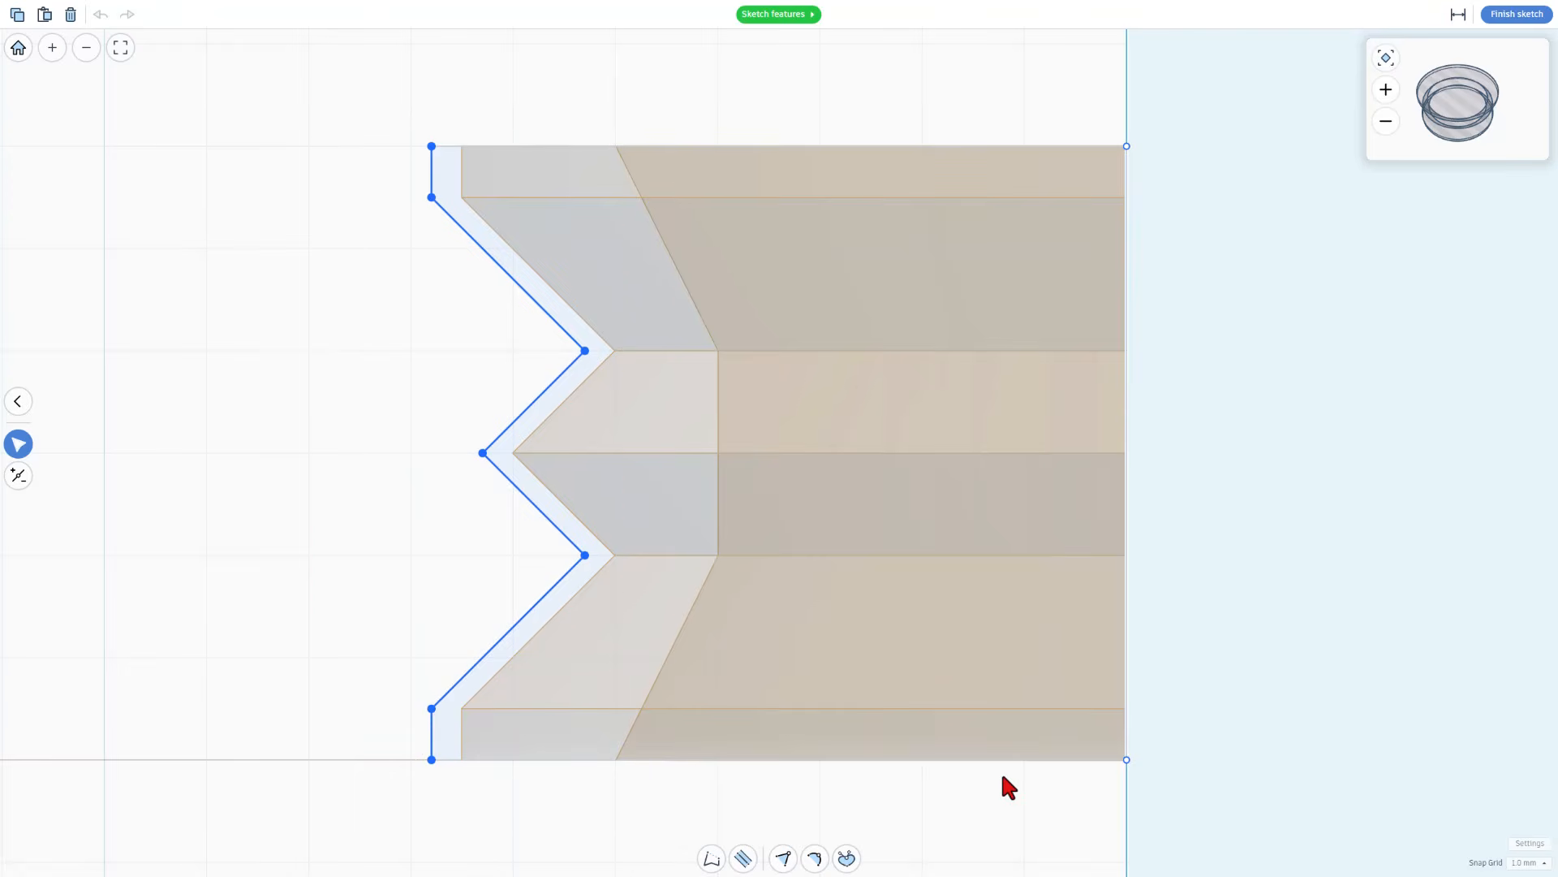
click(1516, 862)
click(1519, 743)
Try shifting the selected hole profile points 0.3 mm inward onto the bearing outline, and move them back
key(Right)
key(Right)
key(Right)
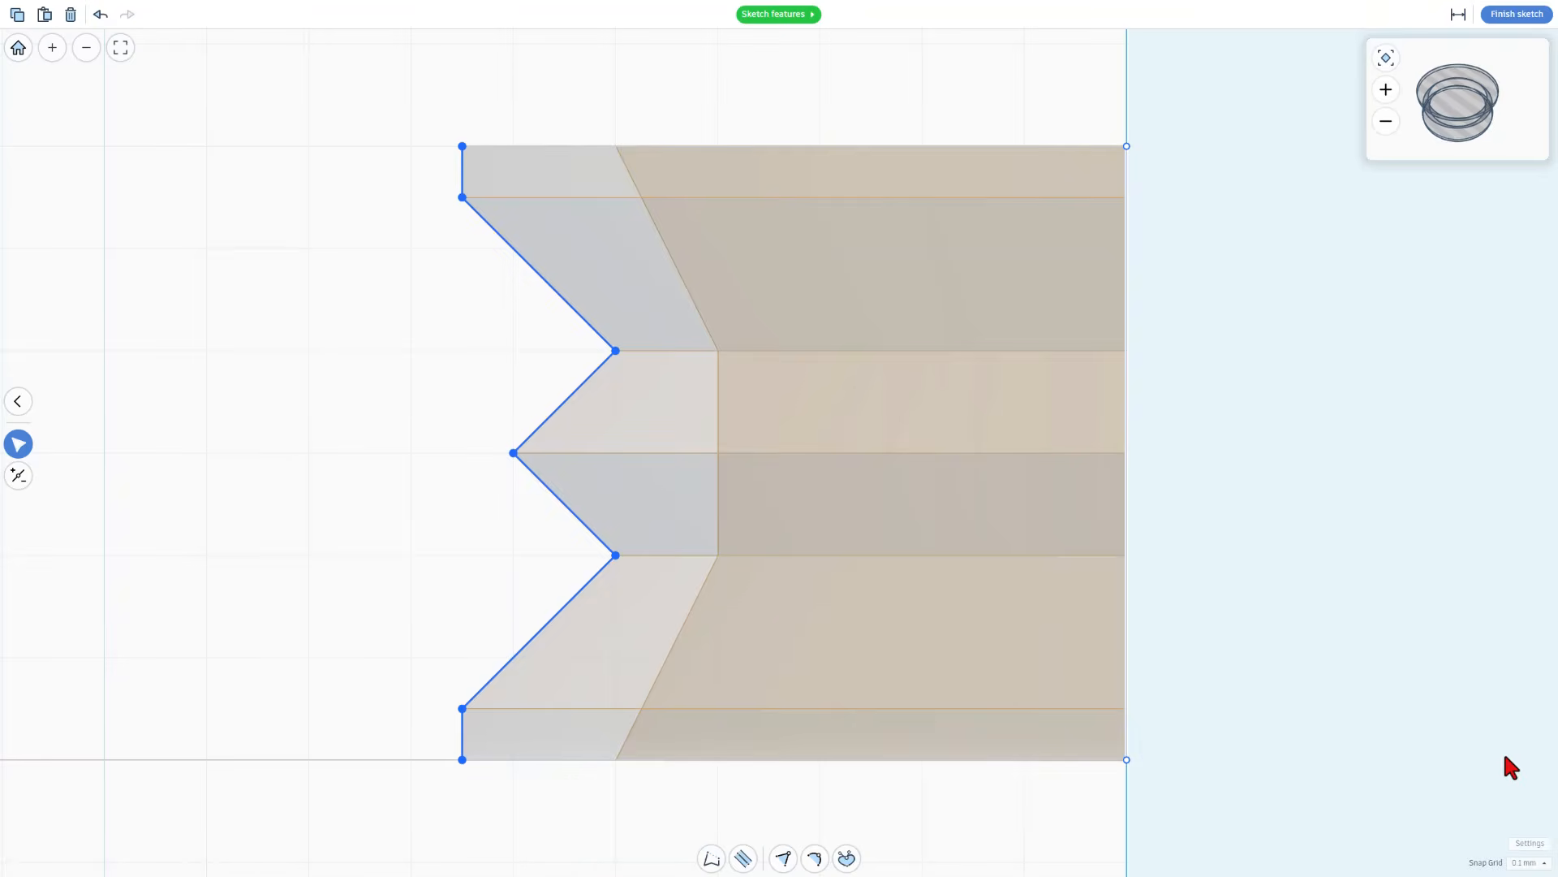
key(Left)
key(Left)
key(Left)
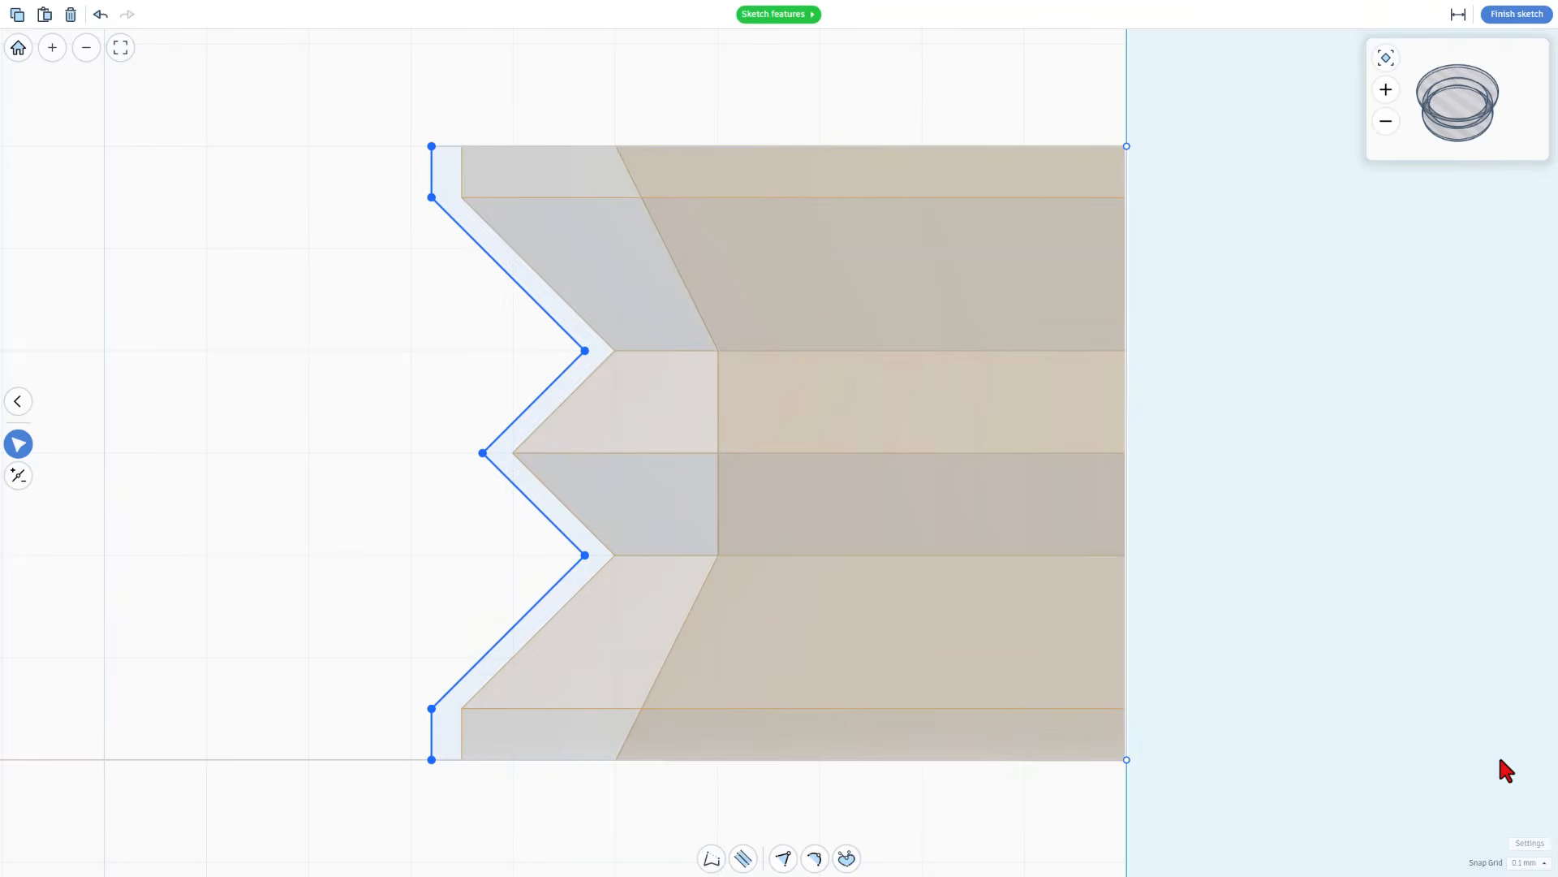
Try widening the bearing clearance by 0.1 mm, move the points back and finish the sketch
key(Left)
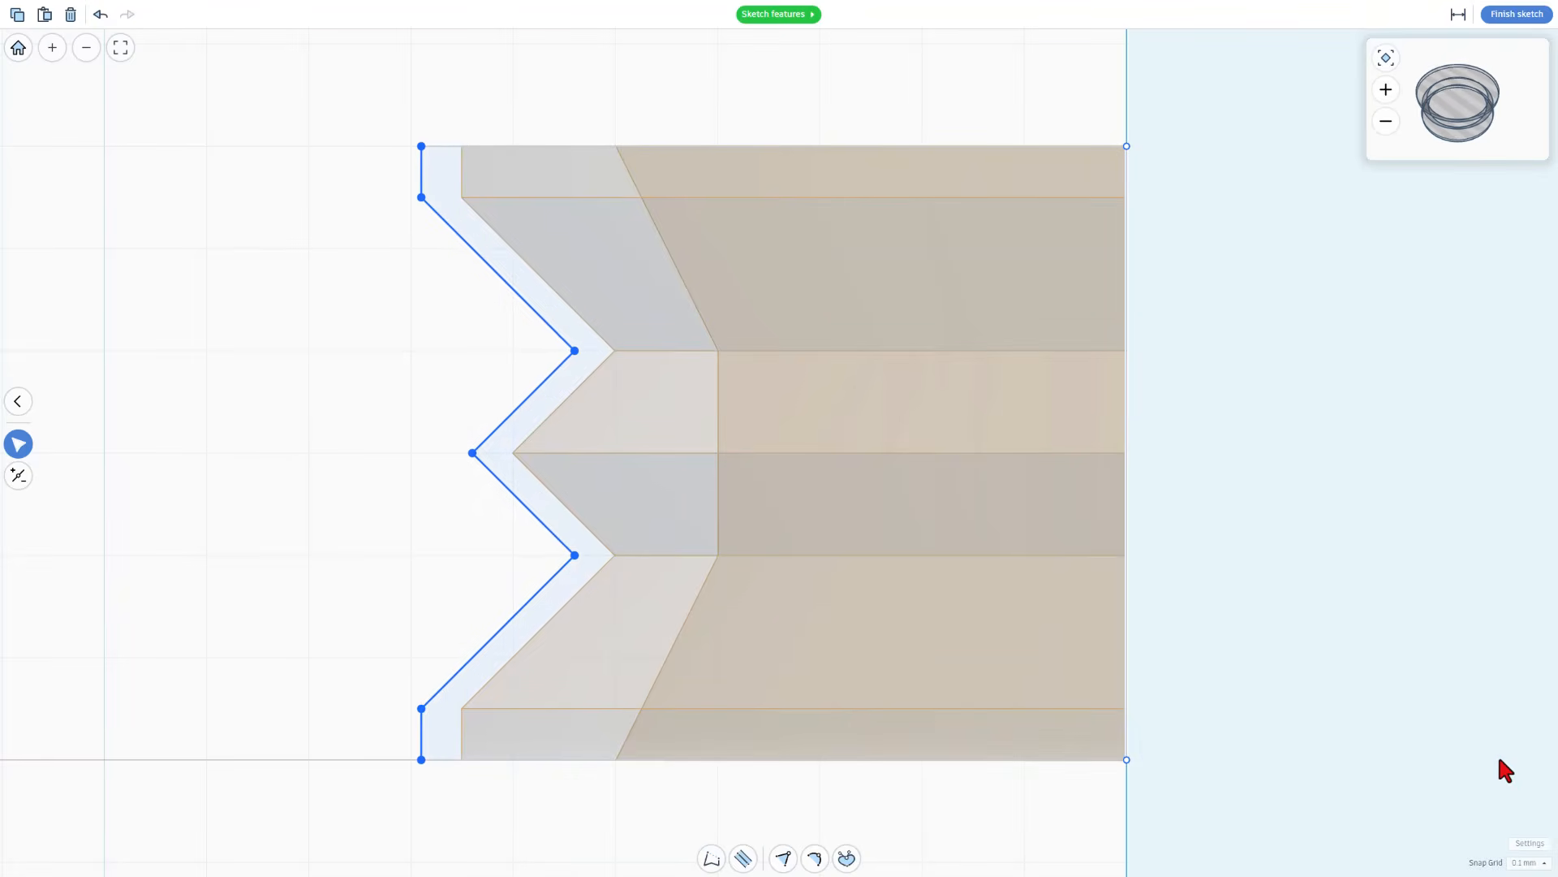
key(Right)
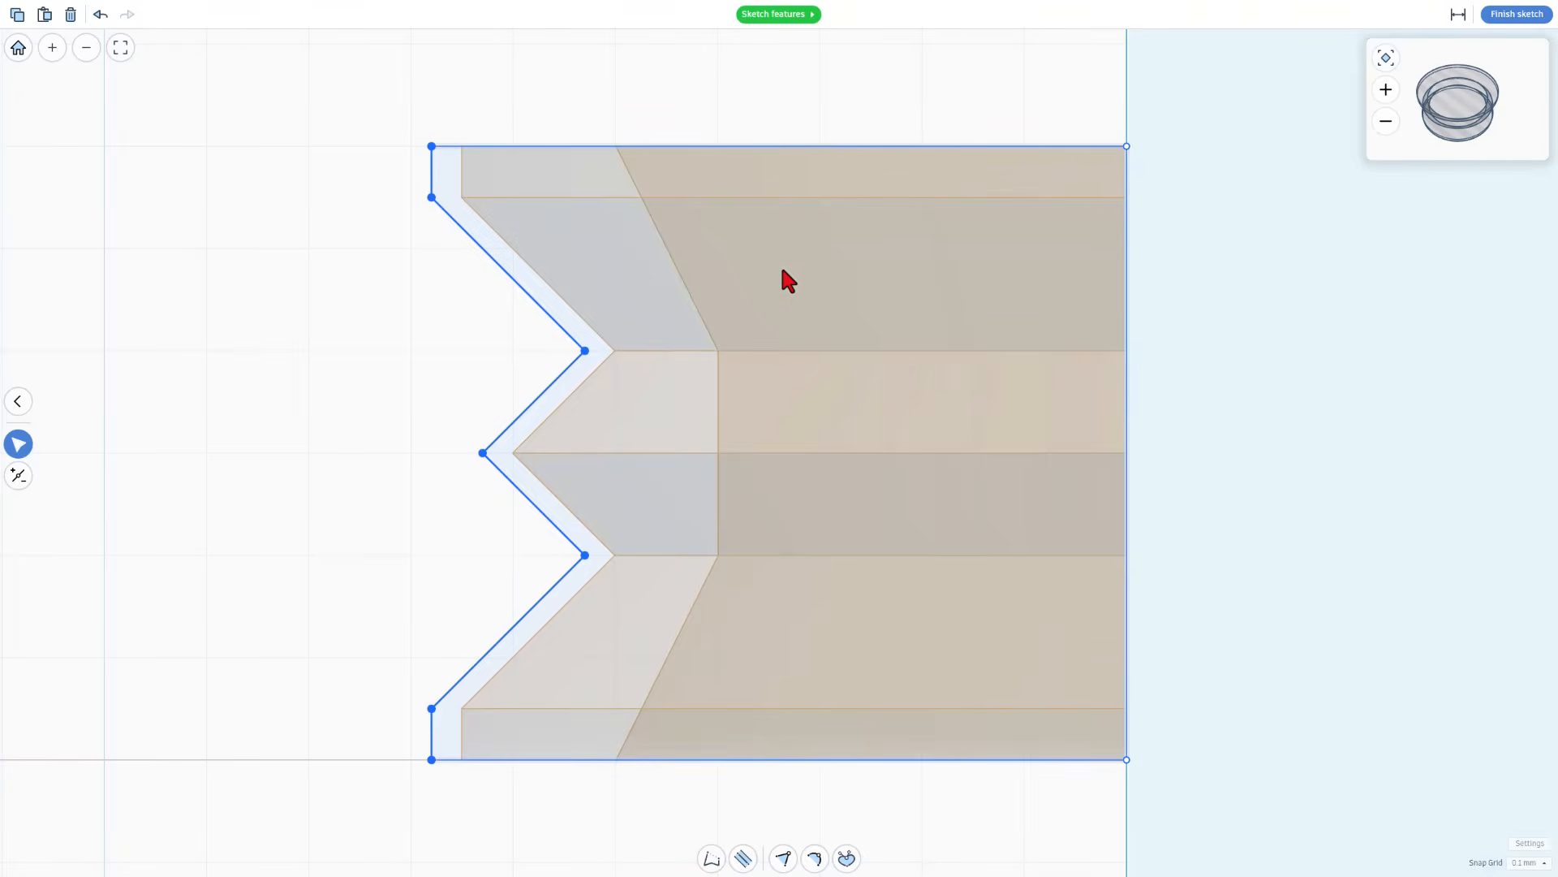
click(1518, 17)
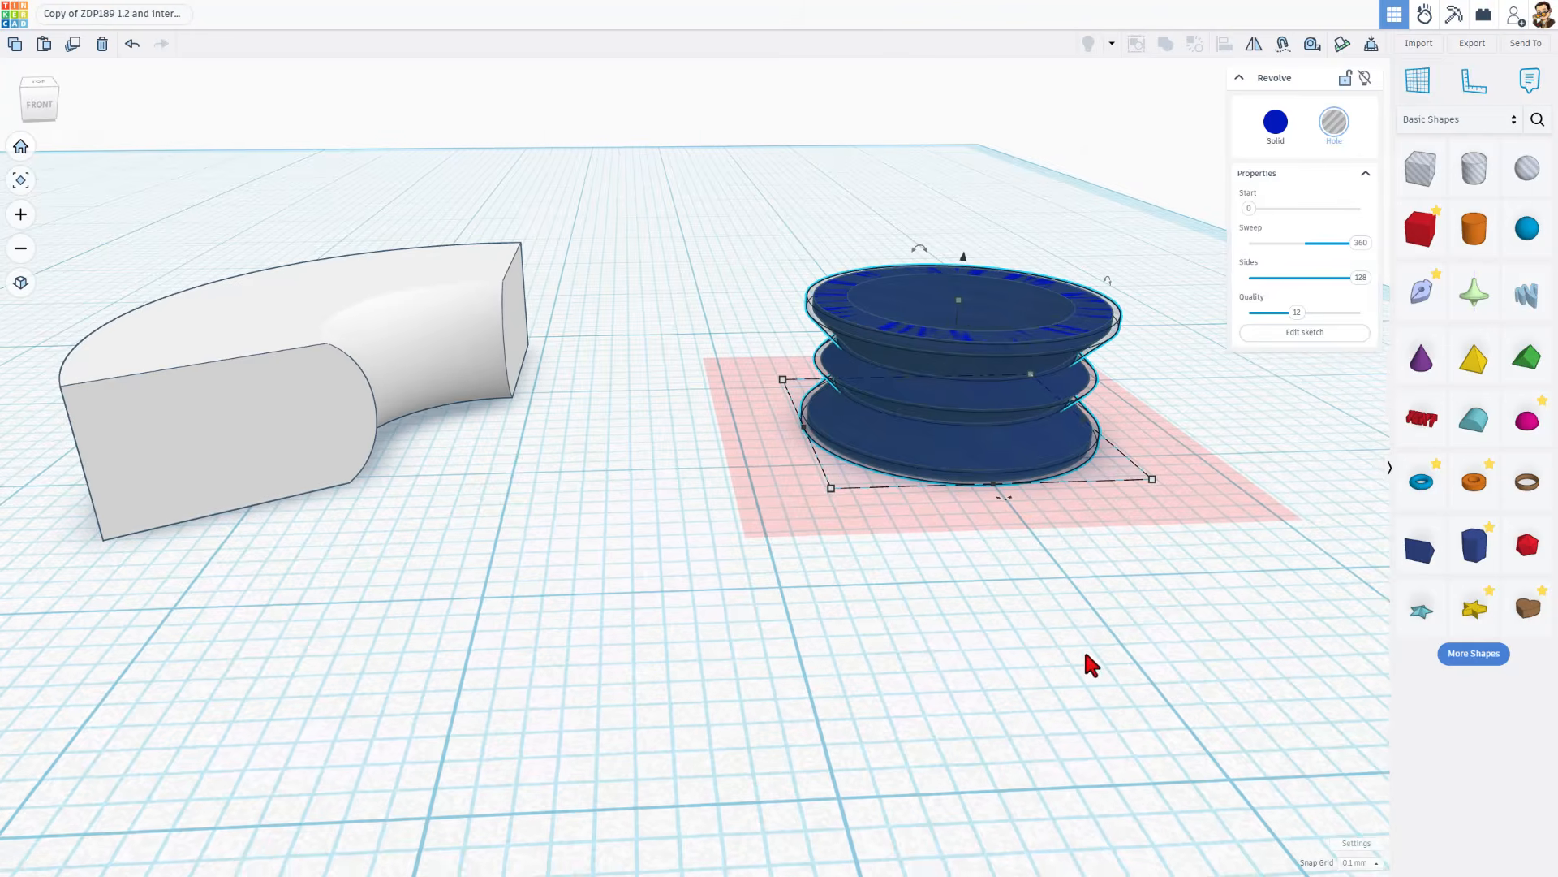
click(1066, 611)
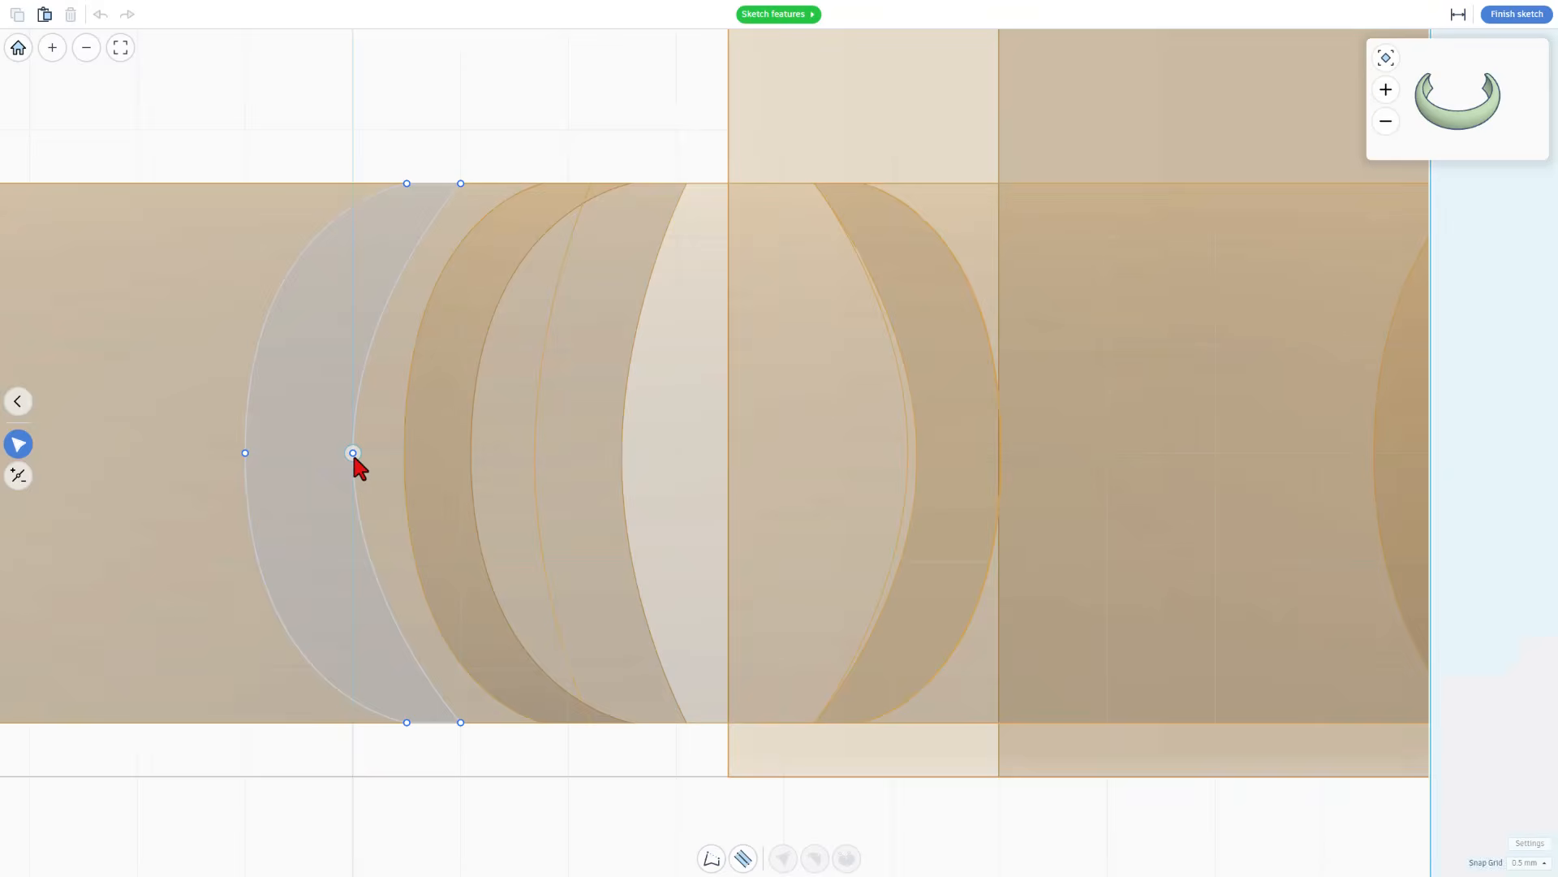
Examine the curve handles of the crescent profile's inner middle point and finish the outline arc's sketch
click(352, 452)
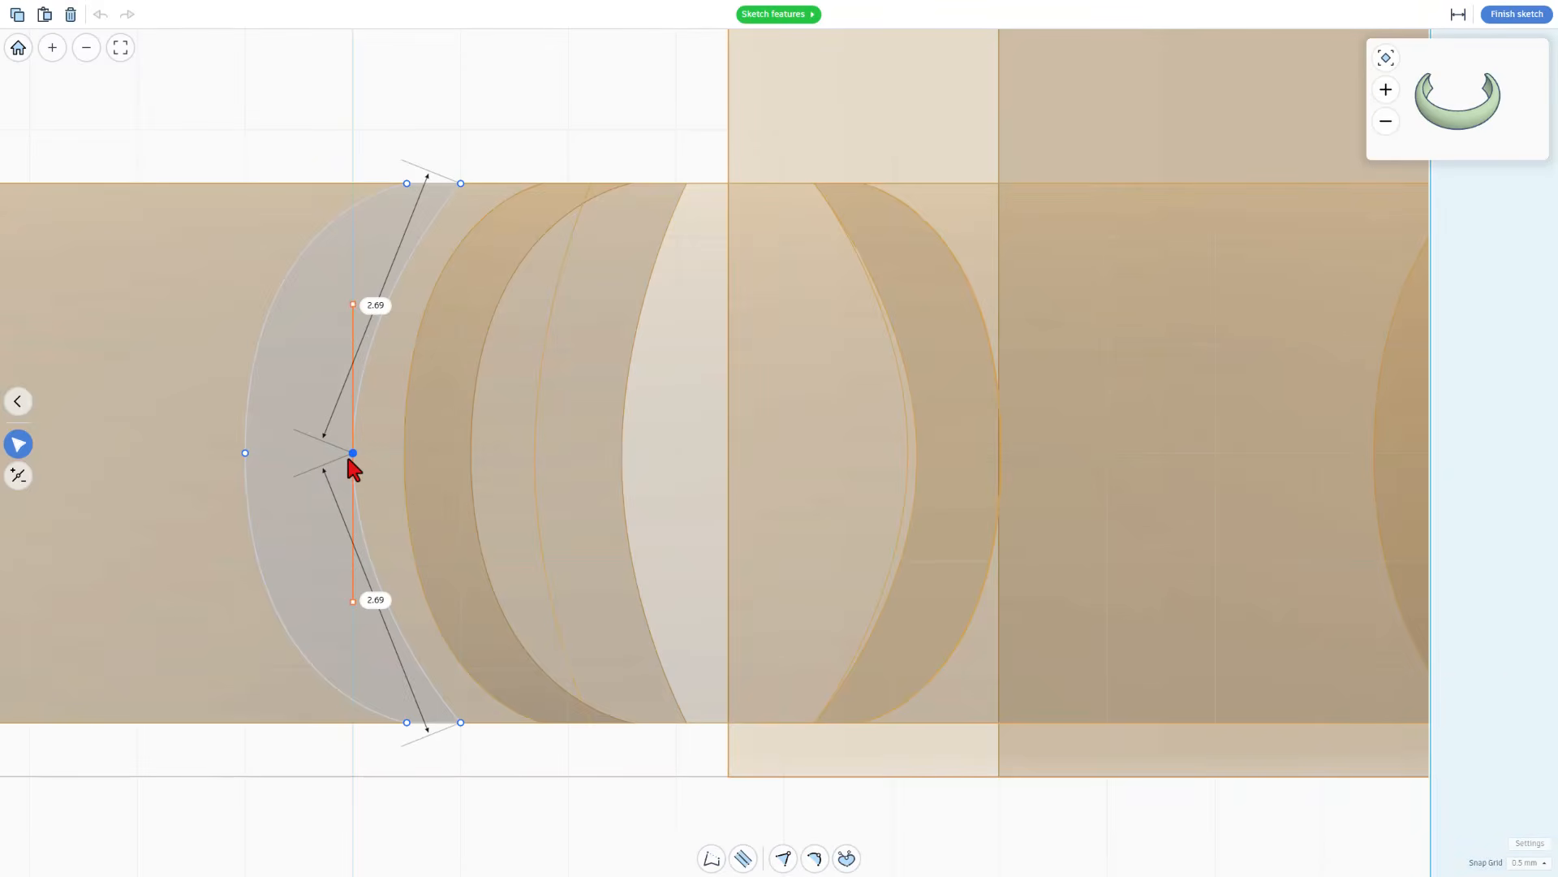
click(1503, 23)
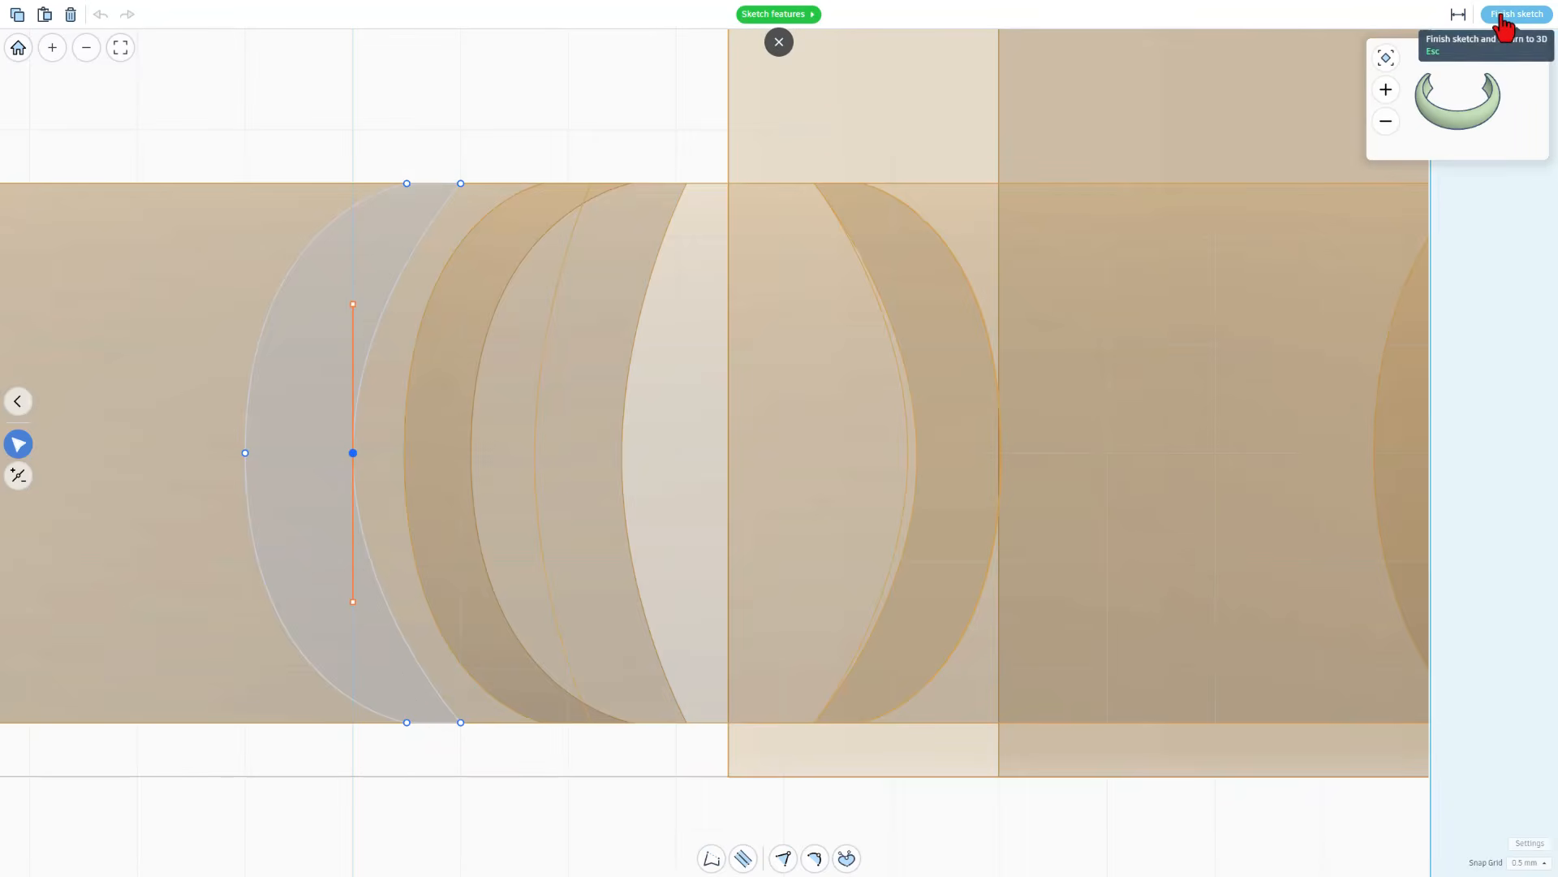
click(1501, 13)
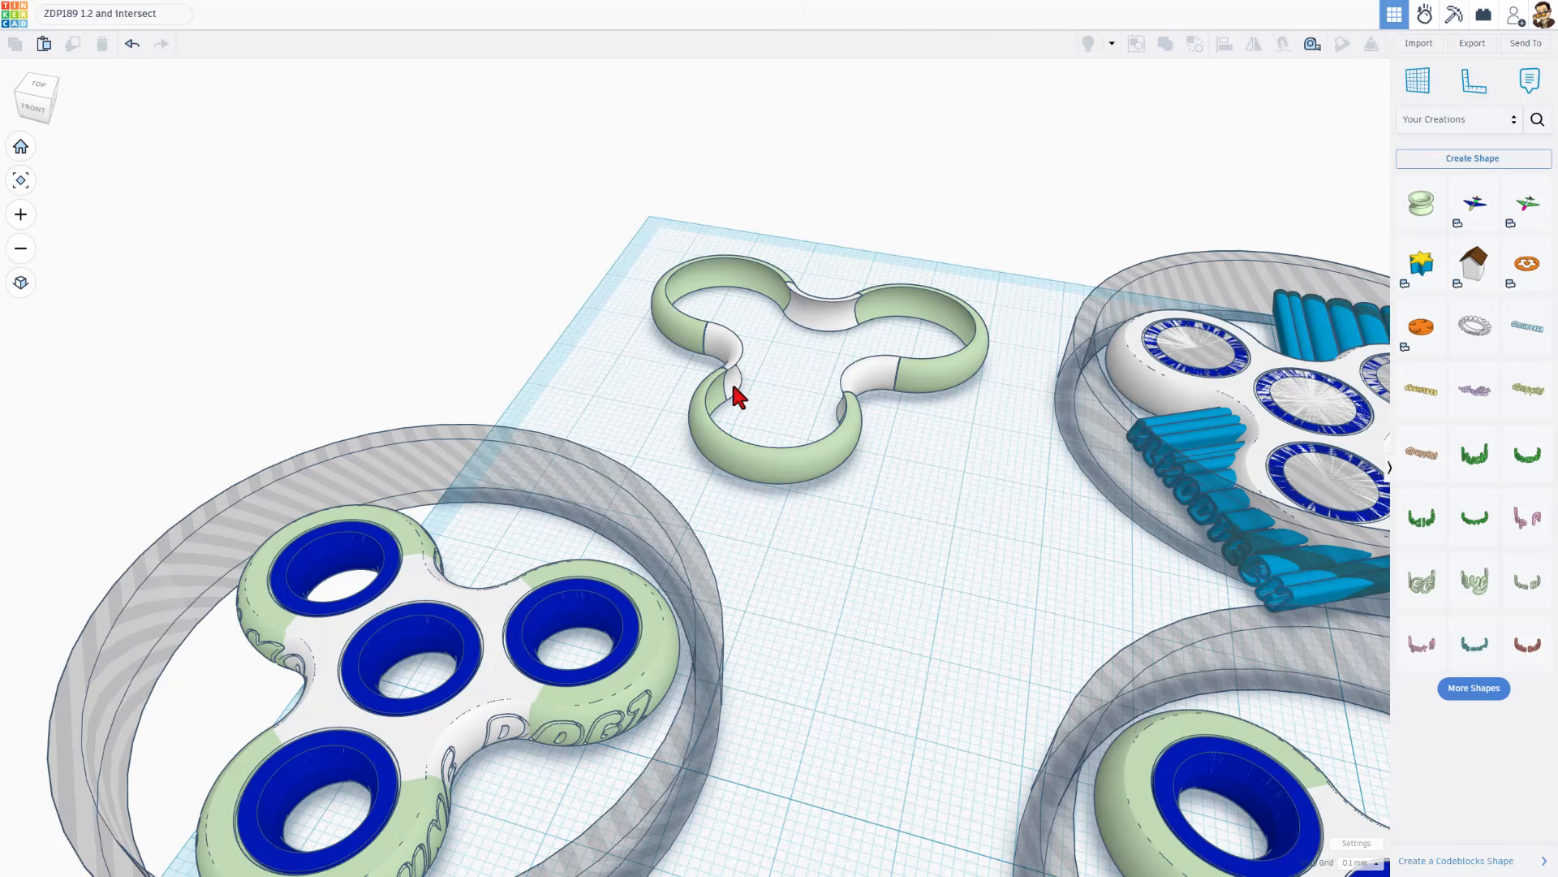
Set the snap grid to 1.0 mm and shift the blue lettering bundle left until it overlaps the three-lobed outline ring
right_drag(787, 552, 1277, 416)
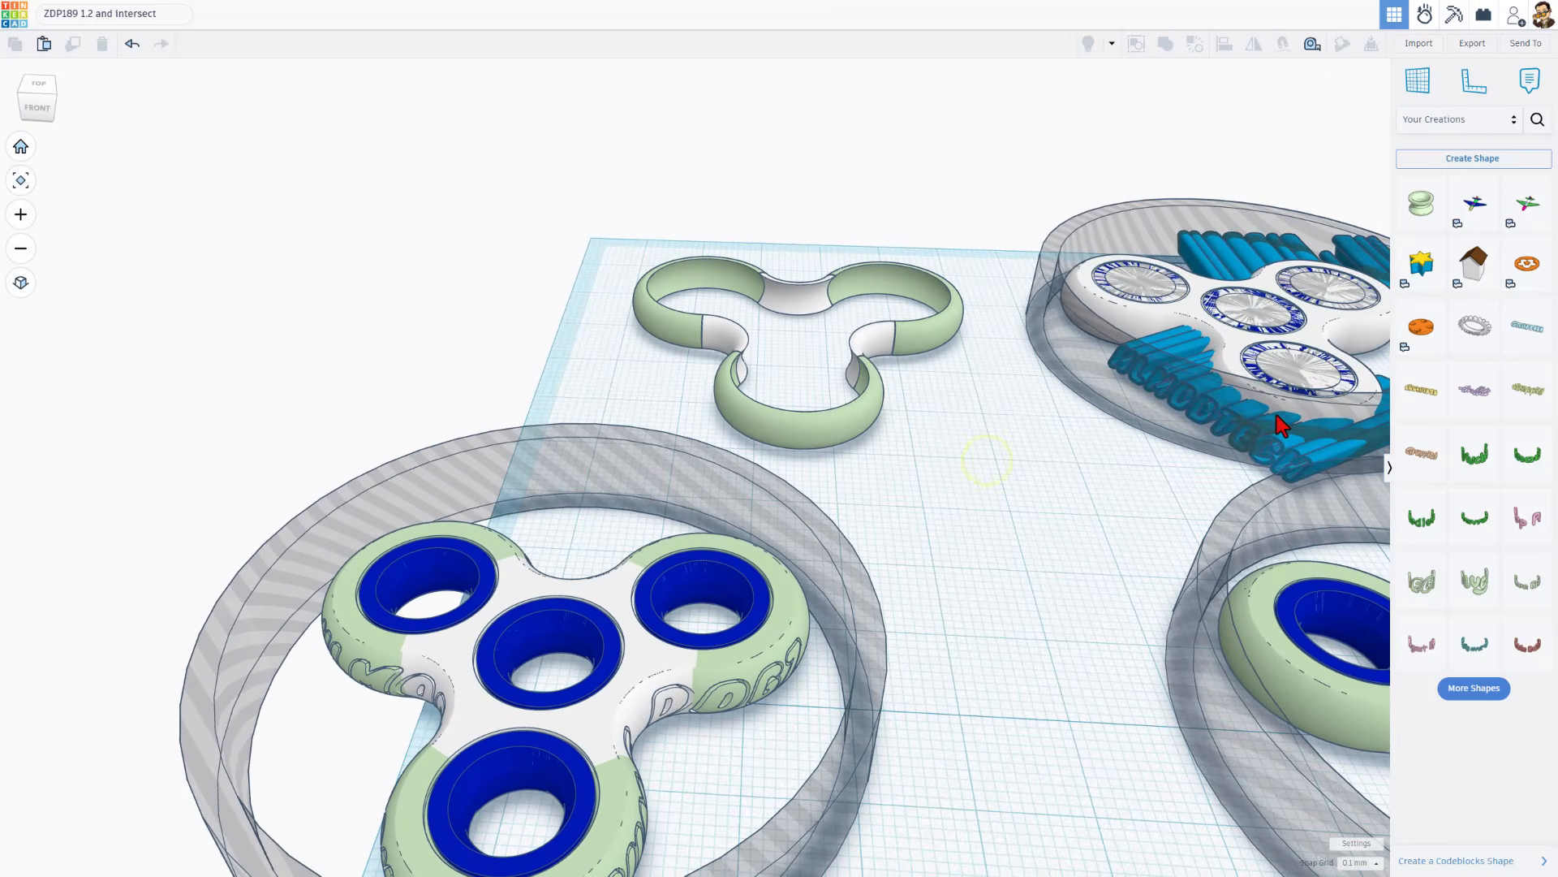
click(1309, 465)
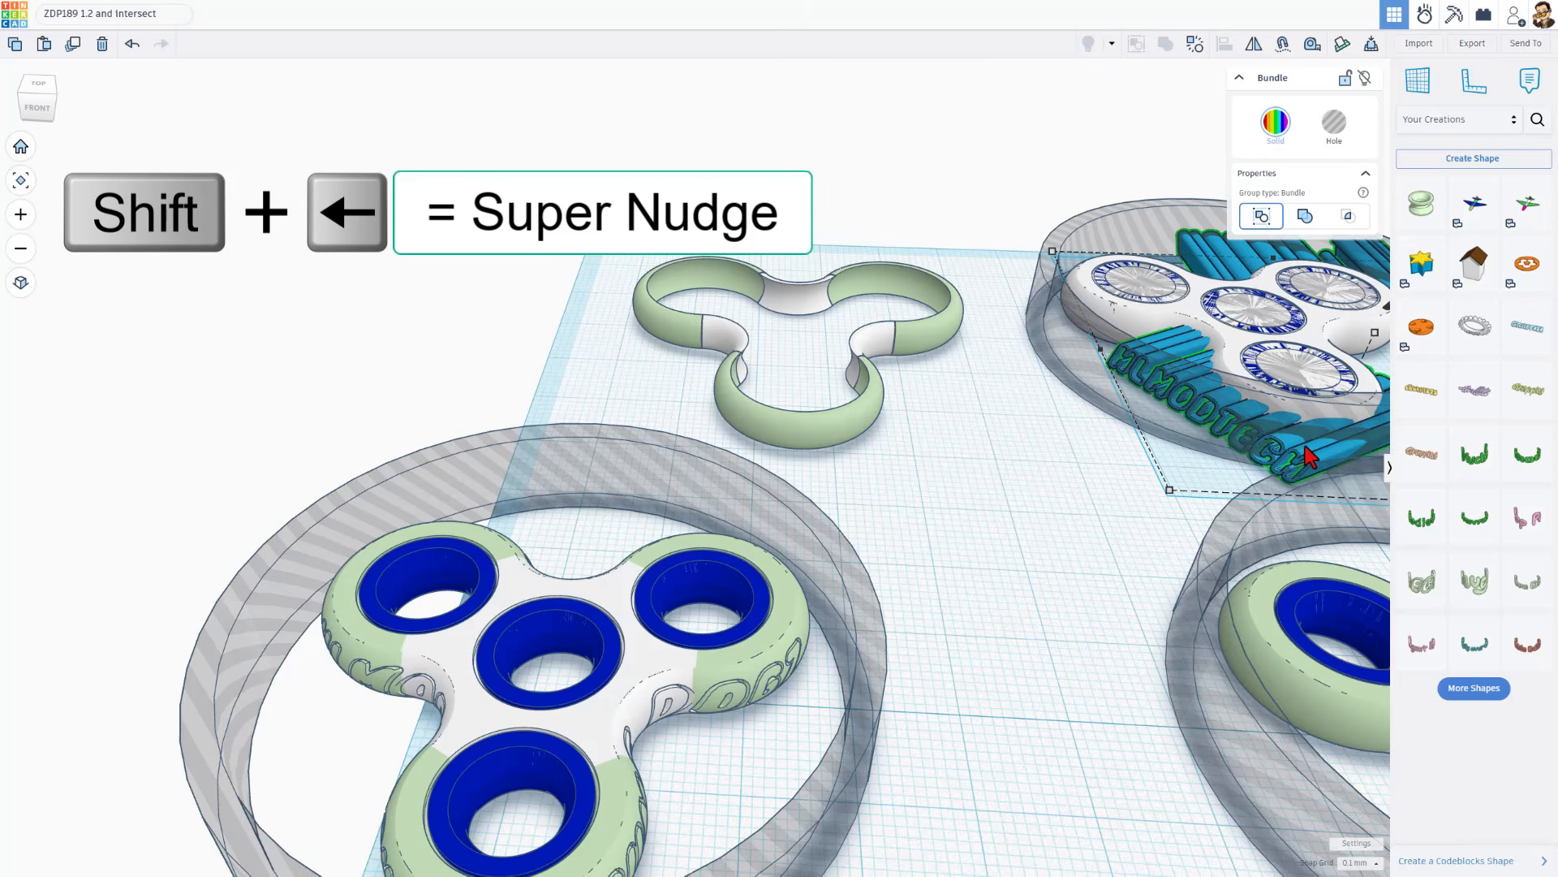
click(1359, 862)
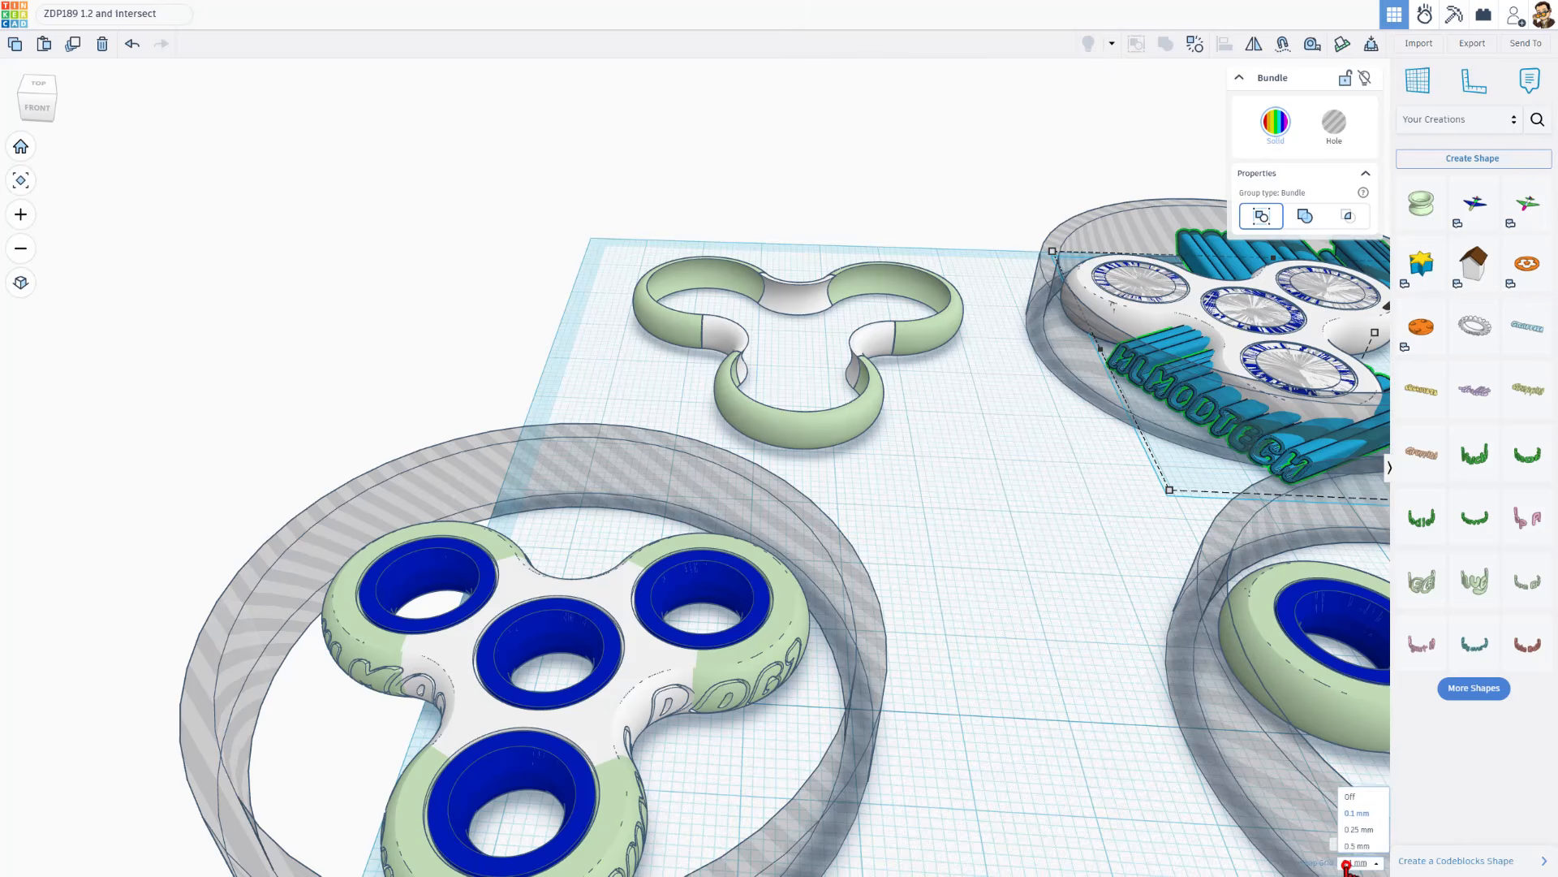
click(1358, 789)
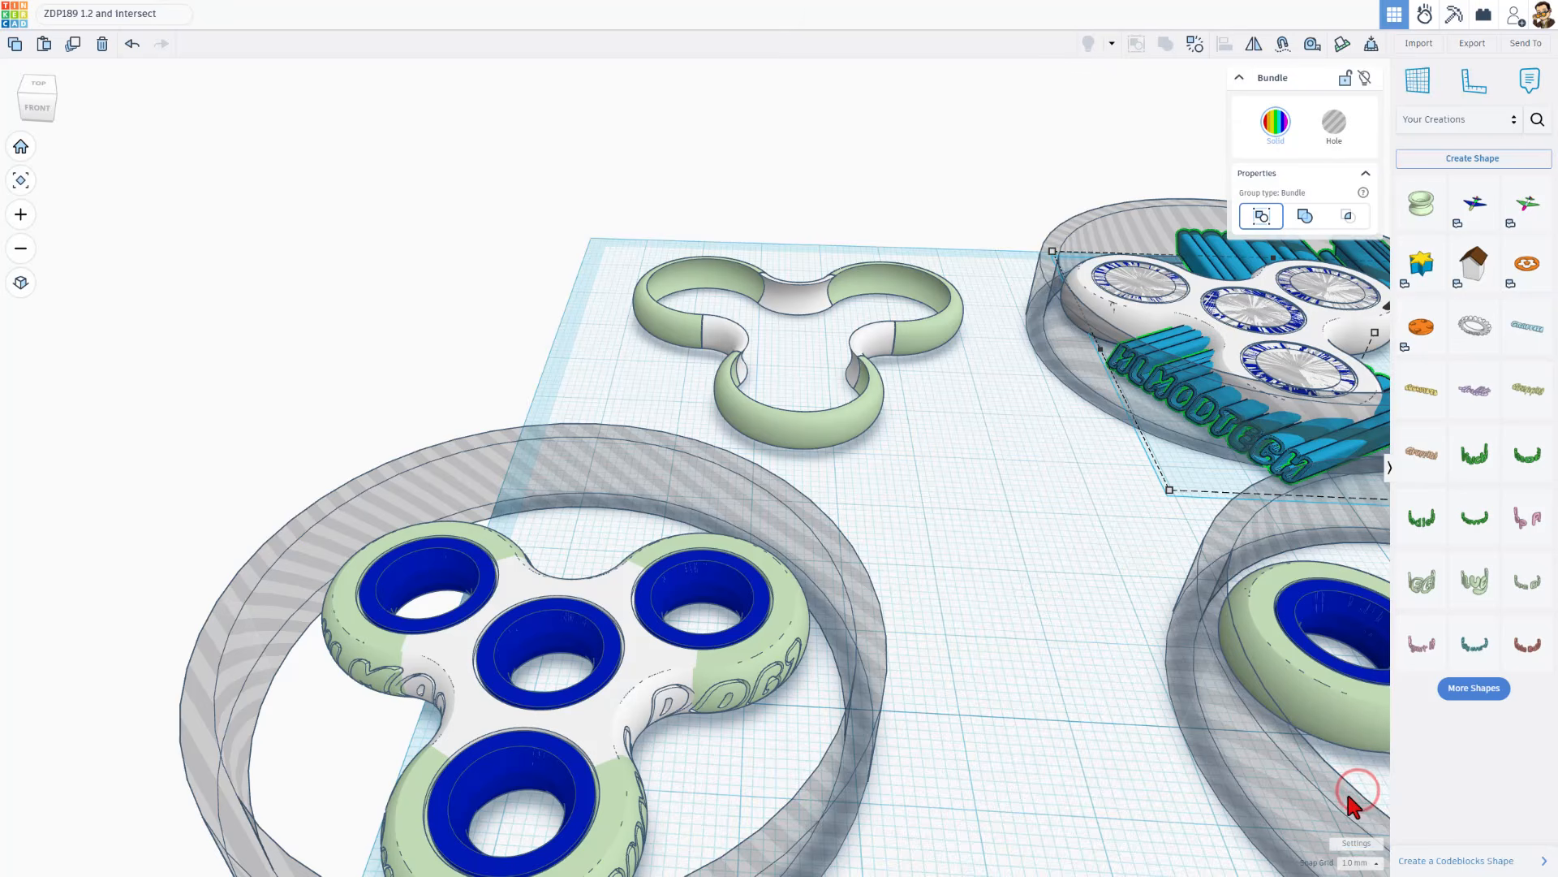
key(shift+Left)
key(shift+Left)
key(shift+Left)
key(shift+Left)
key(shift+Left)
key(shift+Left)
key(shift+Left)
key(shift+Left)
key(shift+Left)
key(shift+Left)
key(shift+Left)
key(shift+Left)
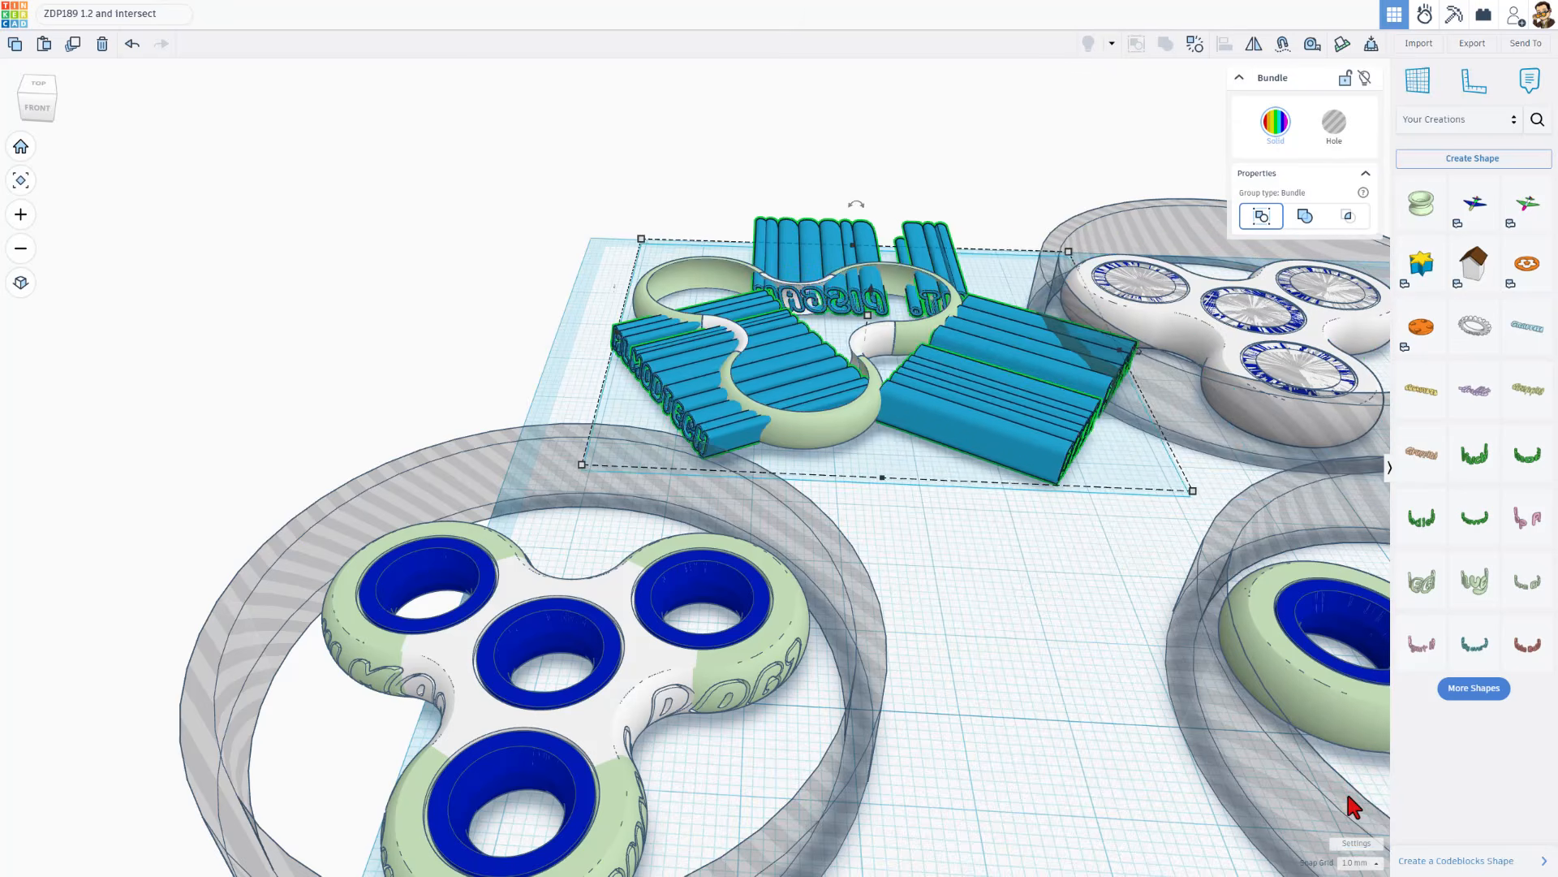
Intersect-group the lettering bundle with the outline ring and turn the resulting curved letters into a hole
click(36, 86)
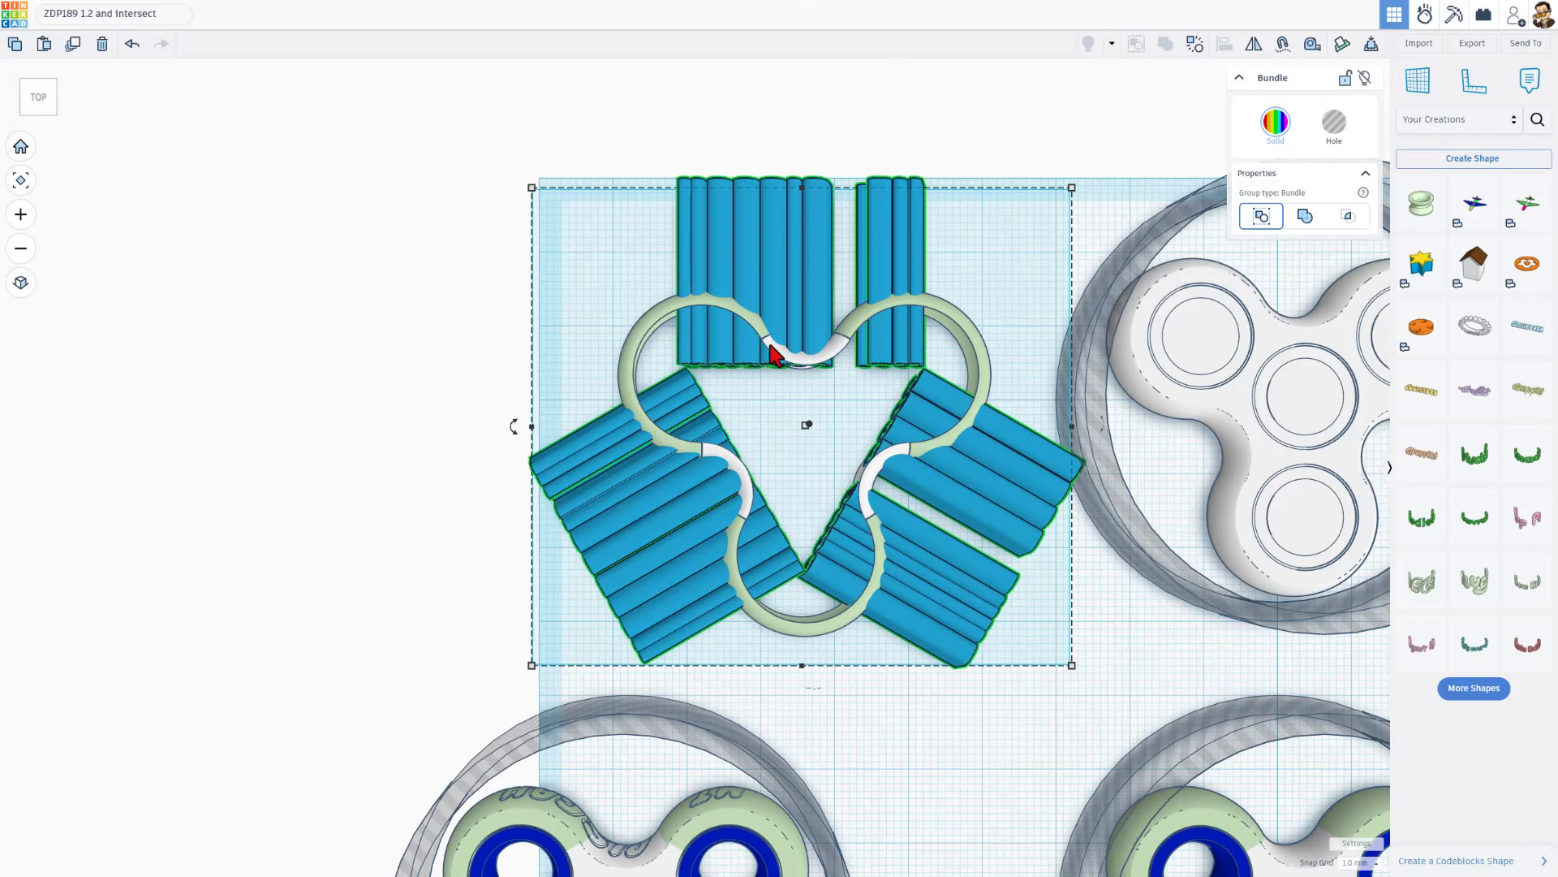
drag(549, 308, 948, 556)
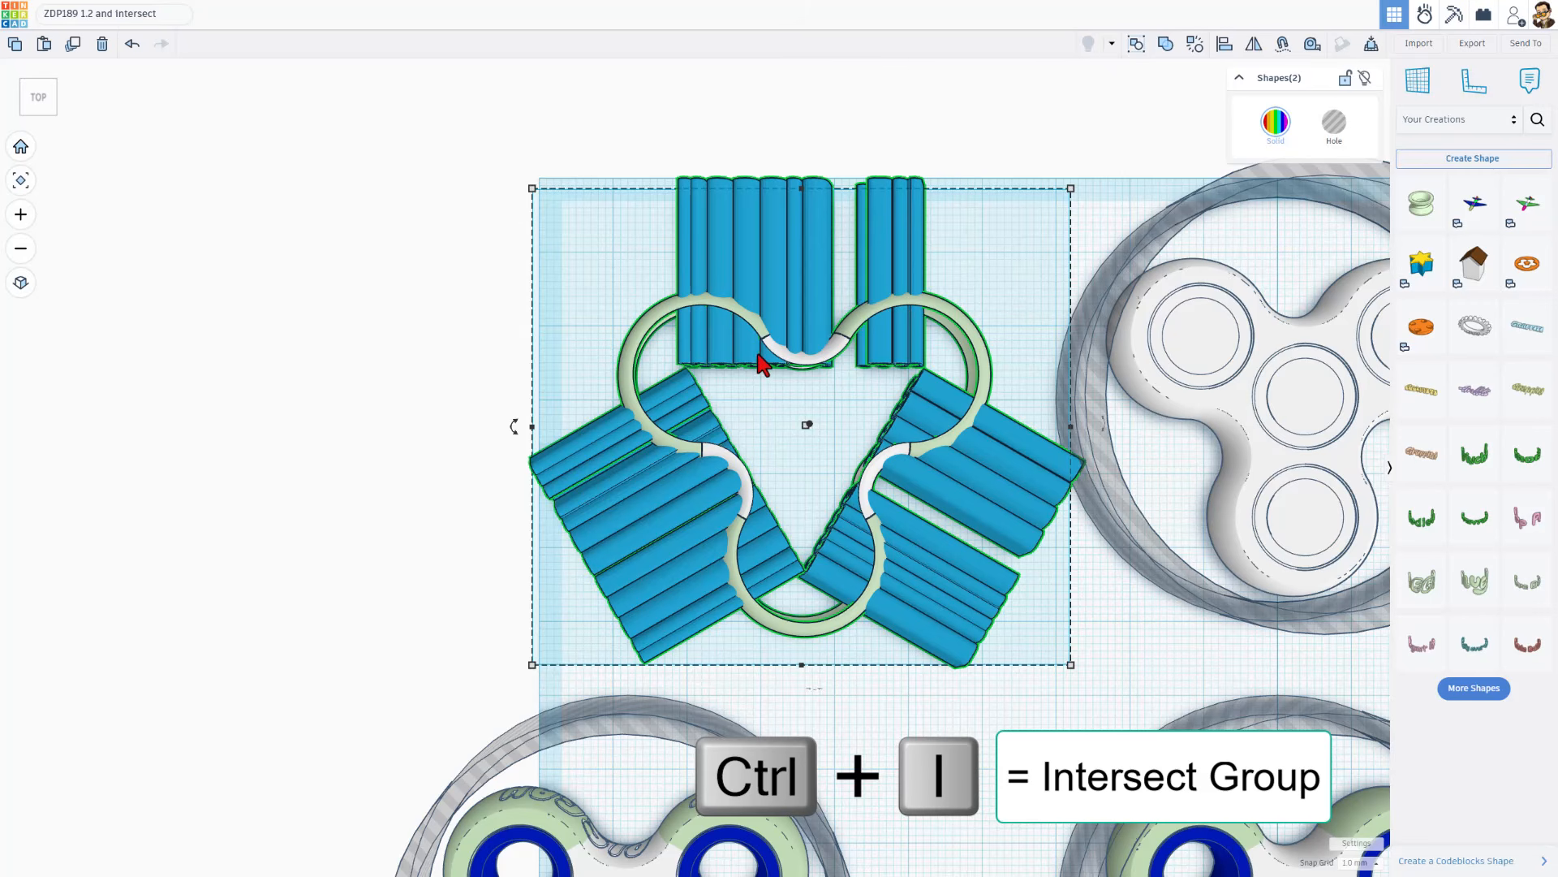
key(ctrl+i)
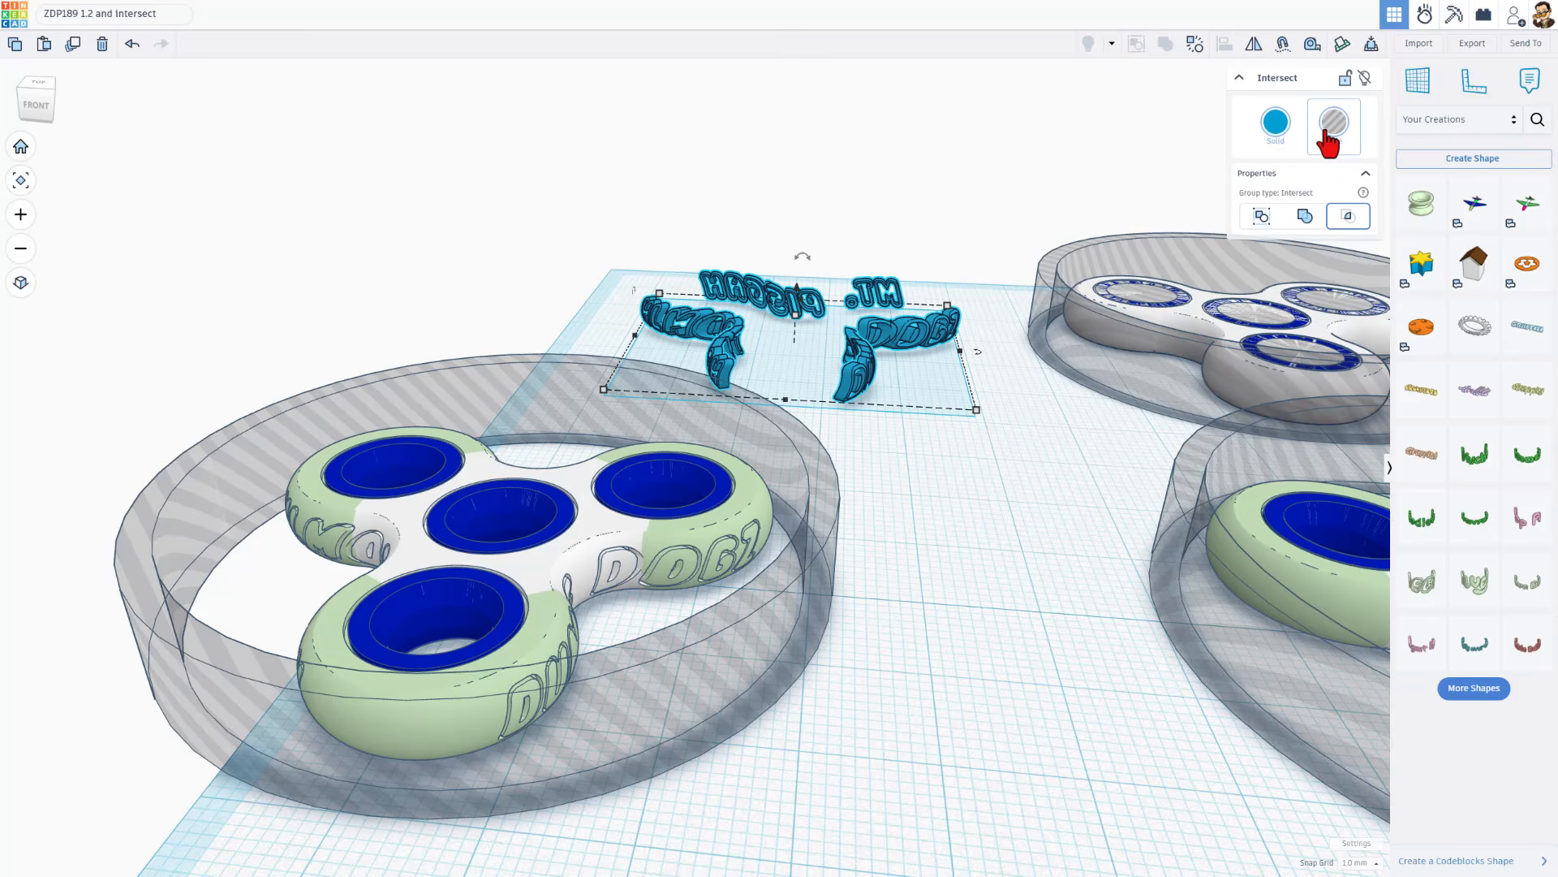
click(1324, 131)
Hide the locked ring around the front lettered spinner and open the spinner's union group to inspect its side lettering
right_drag(675, 428, 721, 442)
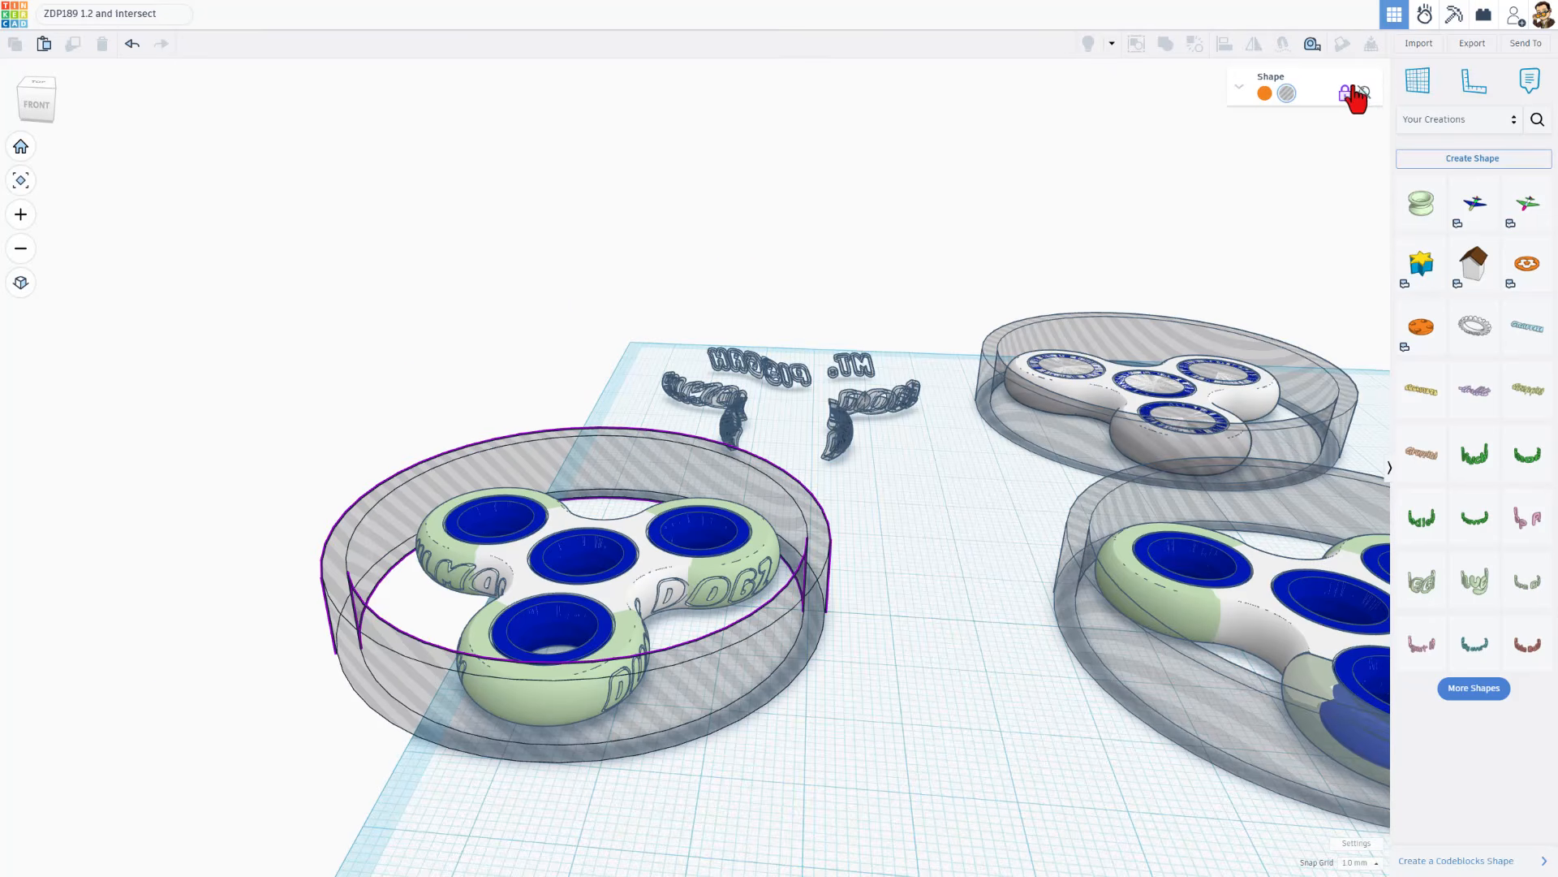
click(1360, 89)
mouse_move(640, 637)
right_down()
mouse_move(470, 636)
mouse_move(637, 649)
mouse_move(898, 609)
mouse_move(688, 664)
right_up()
click(688, 665)
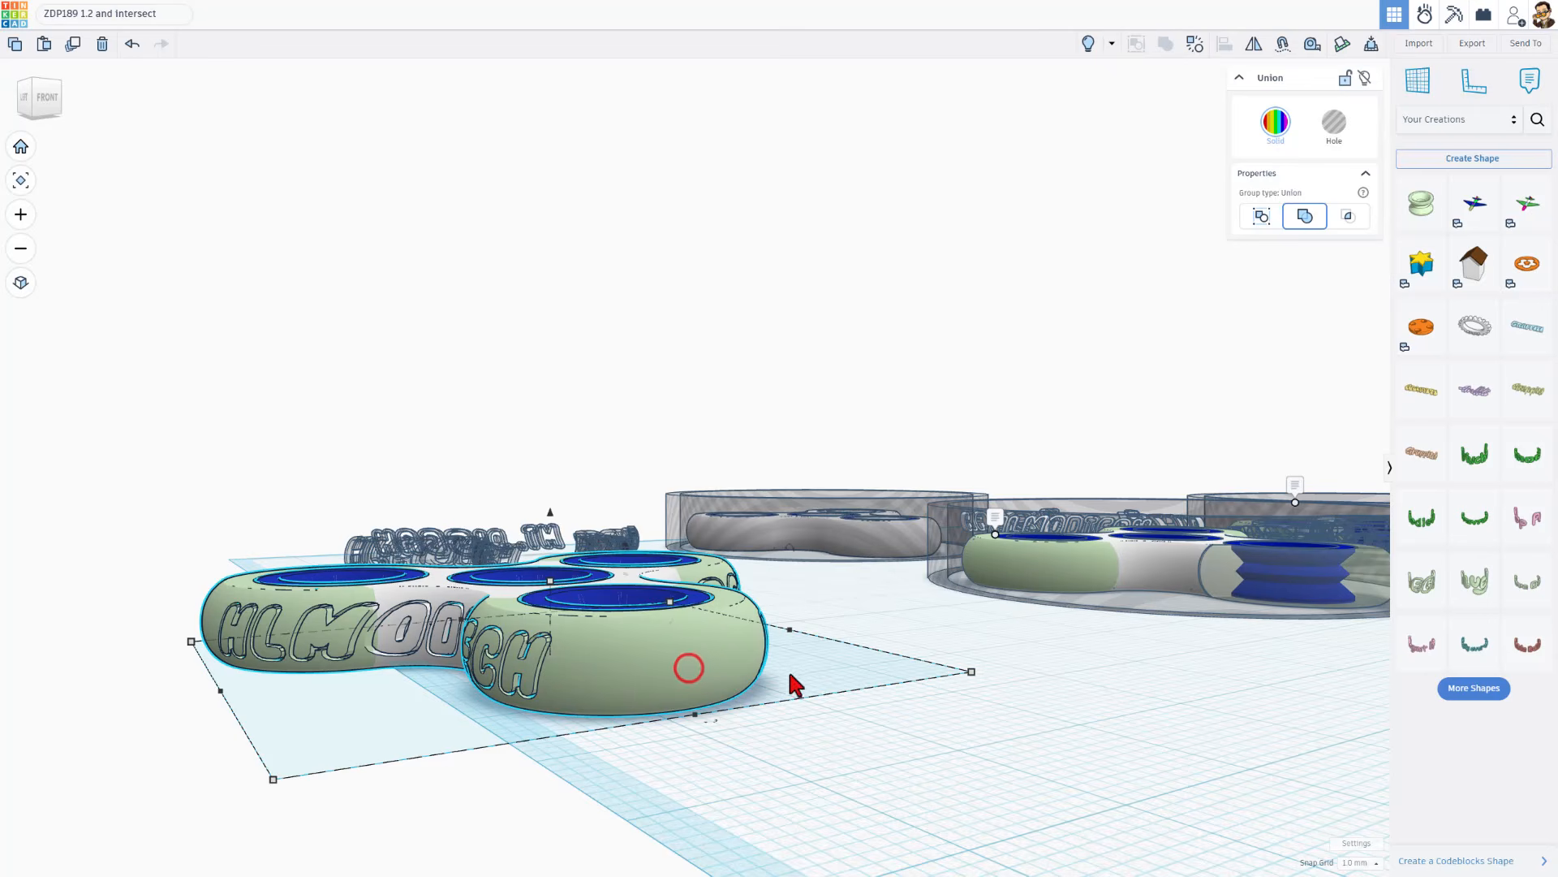
double_click(682, 674)
right_drag(730, 637, 505, 686)
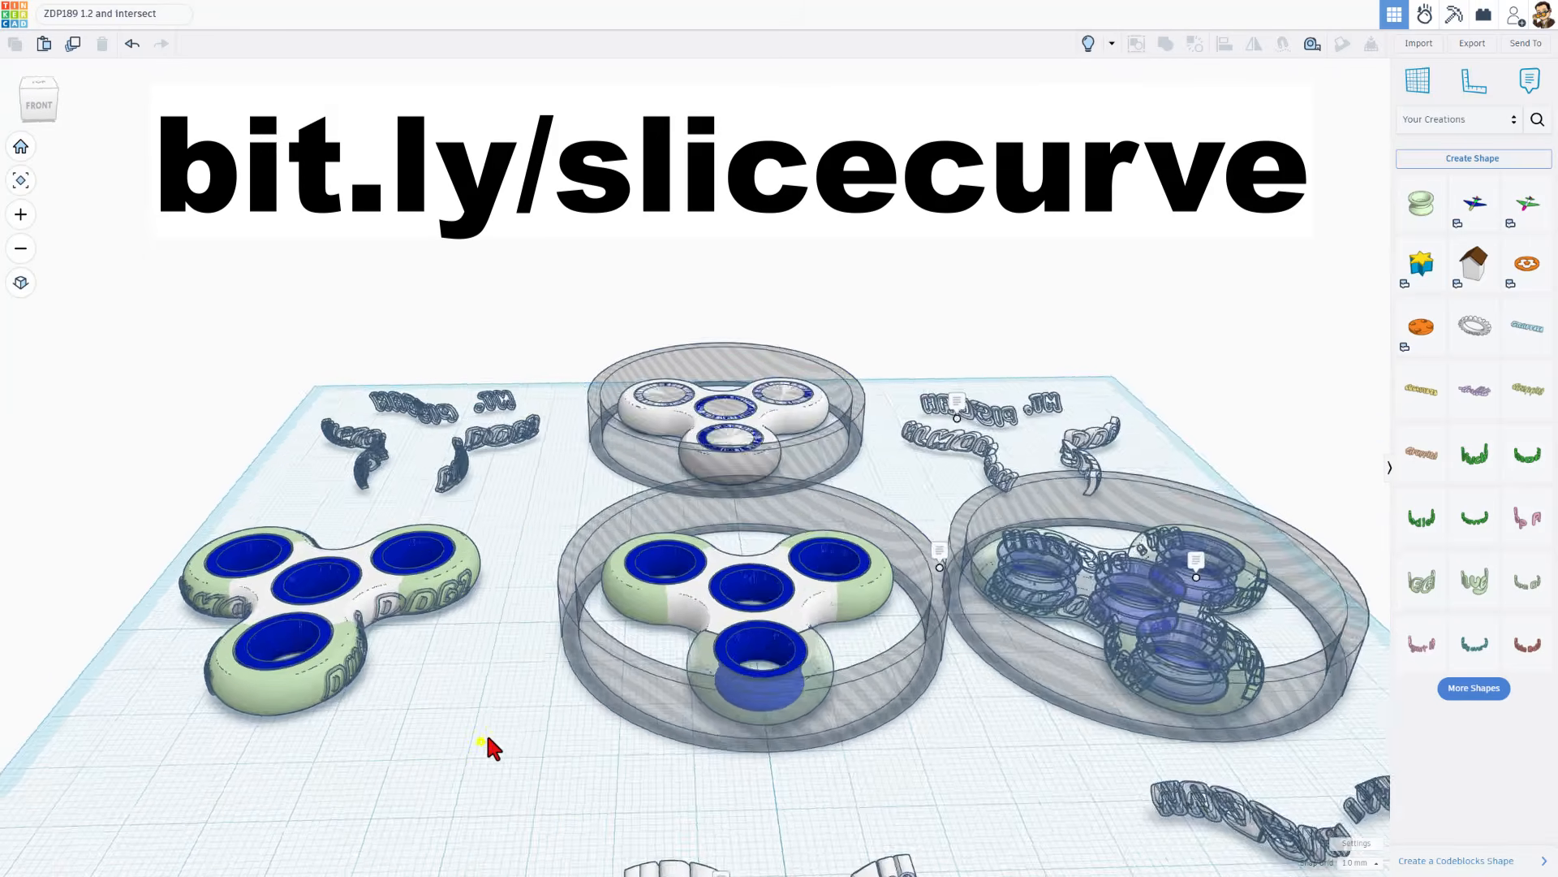
mouse_move(487, 735)
right_down()
mouse_move(521, 674)
mouse_move(574, 726)
mouse_move(497, 728)
right_up()
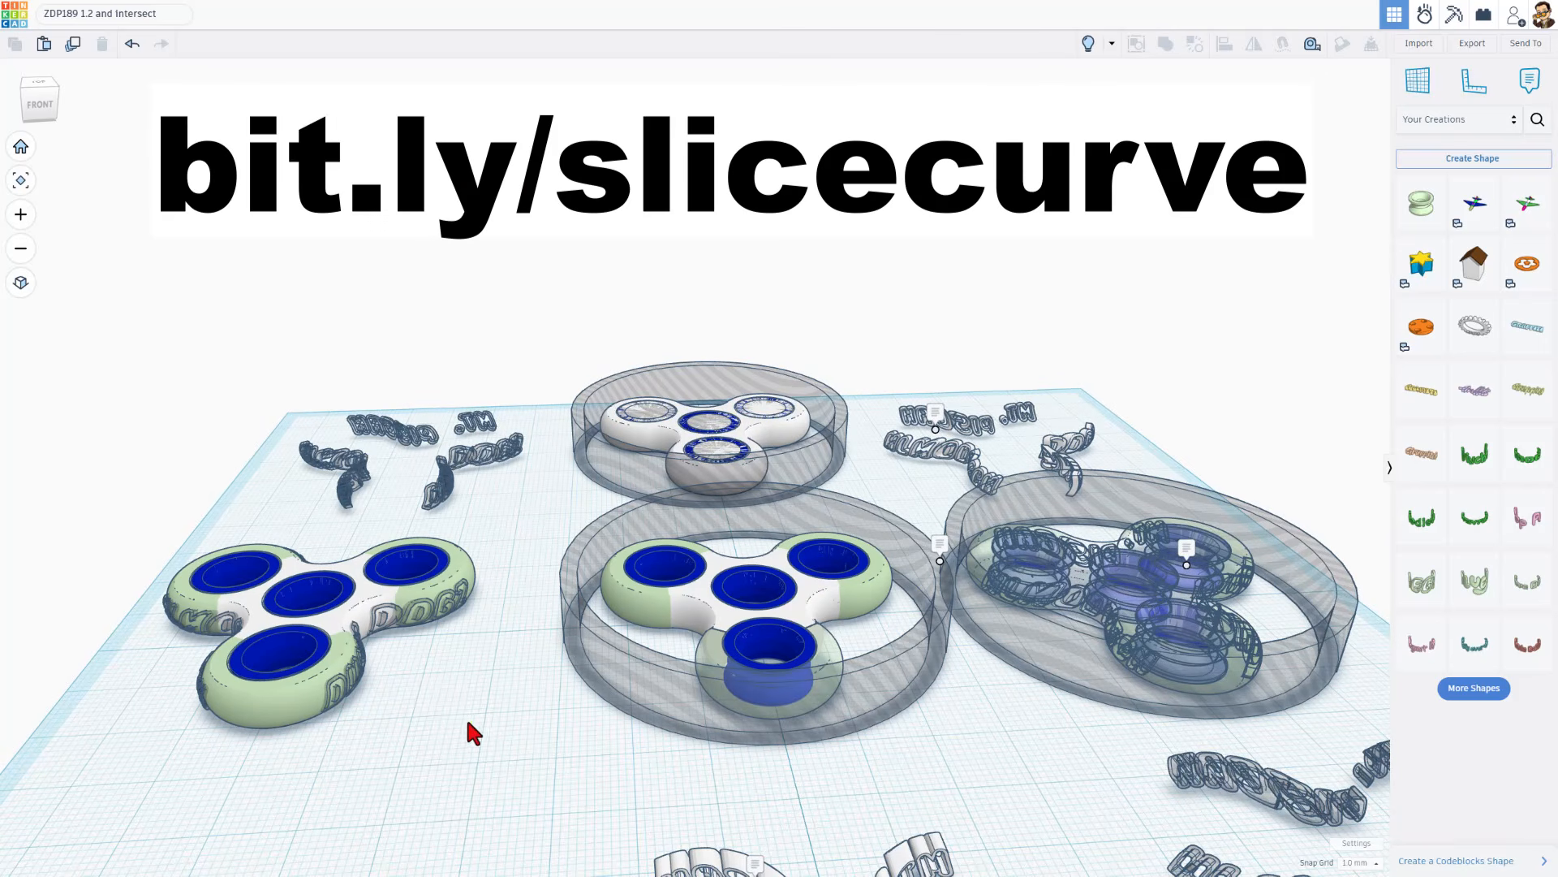
Export only the finished lettered spinner as an STL file named v4 dd pip fidget.stl in the 3dmodeling folder
right_drag(468, 723, 439, 696)
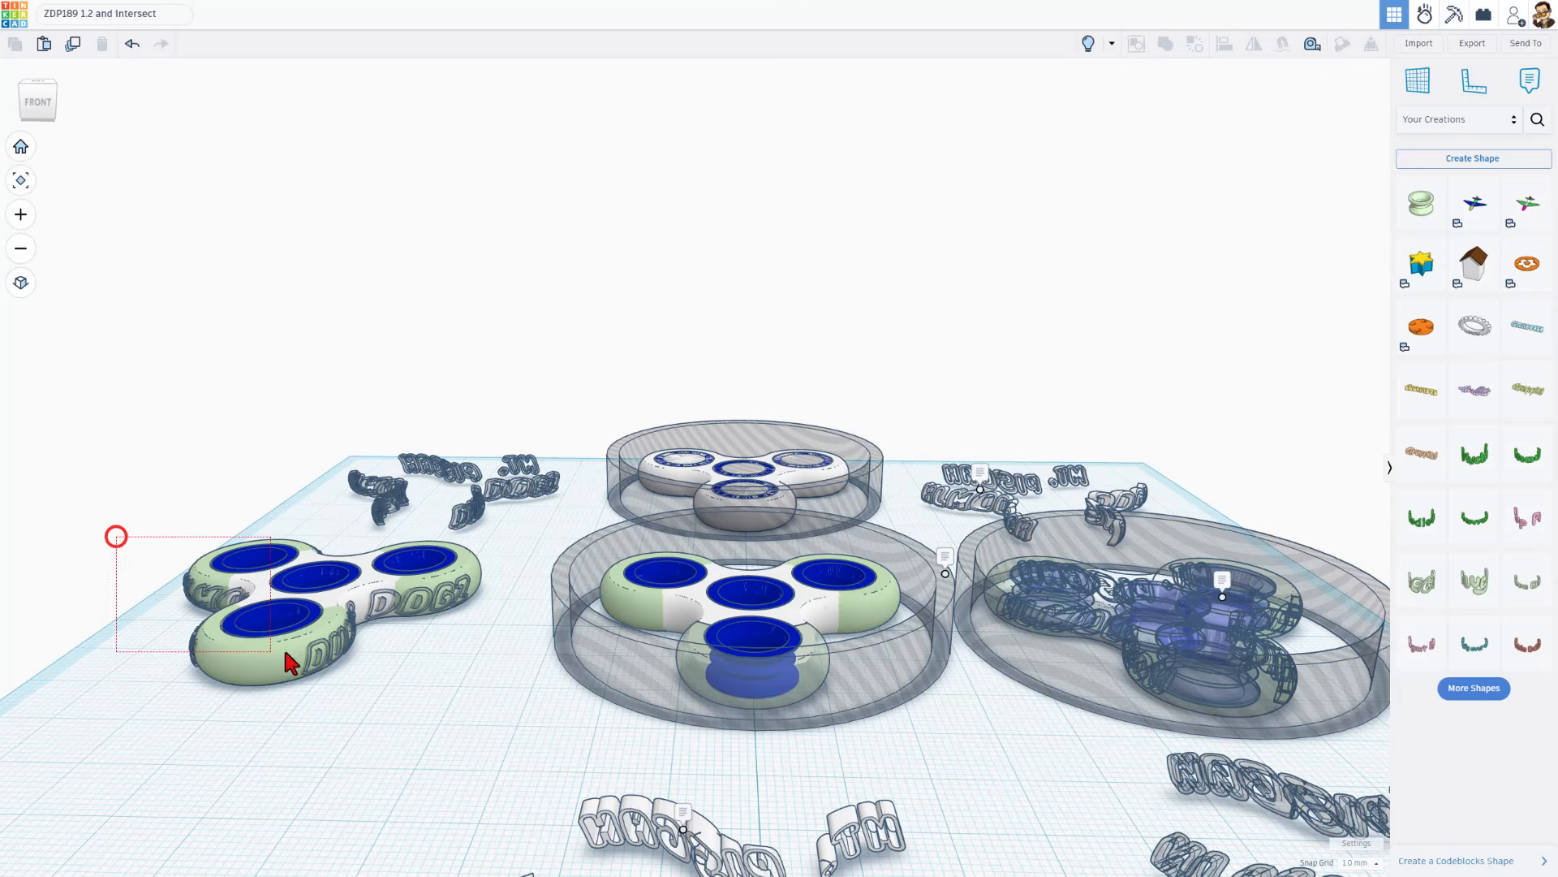
drag(285, 651, 376, 653)
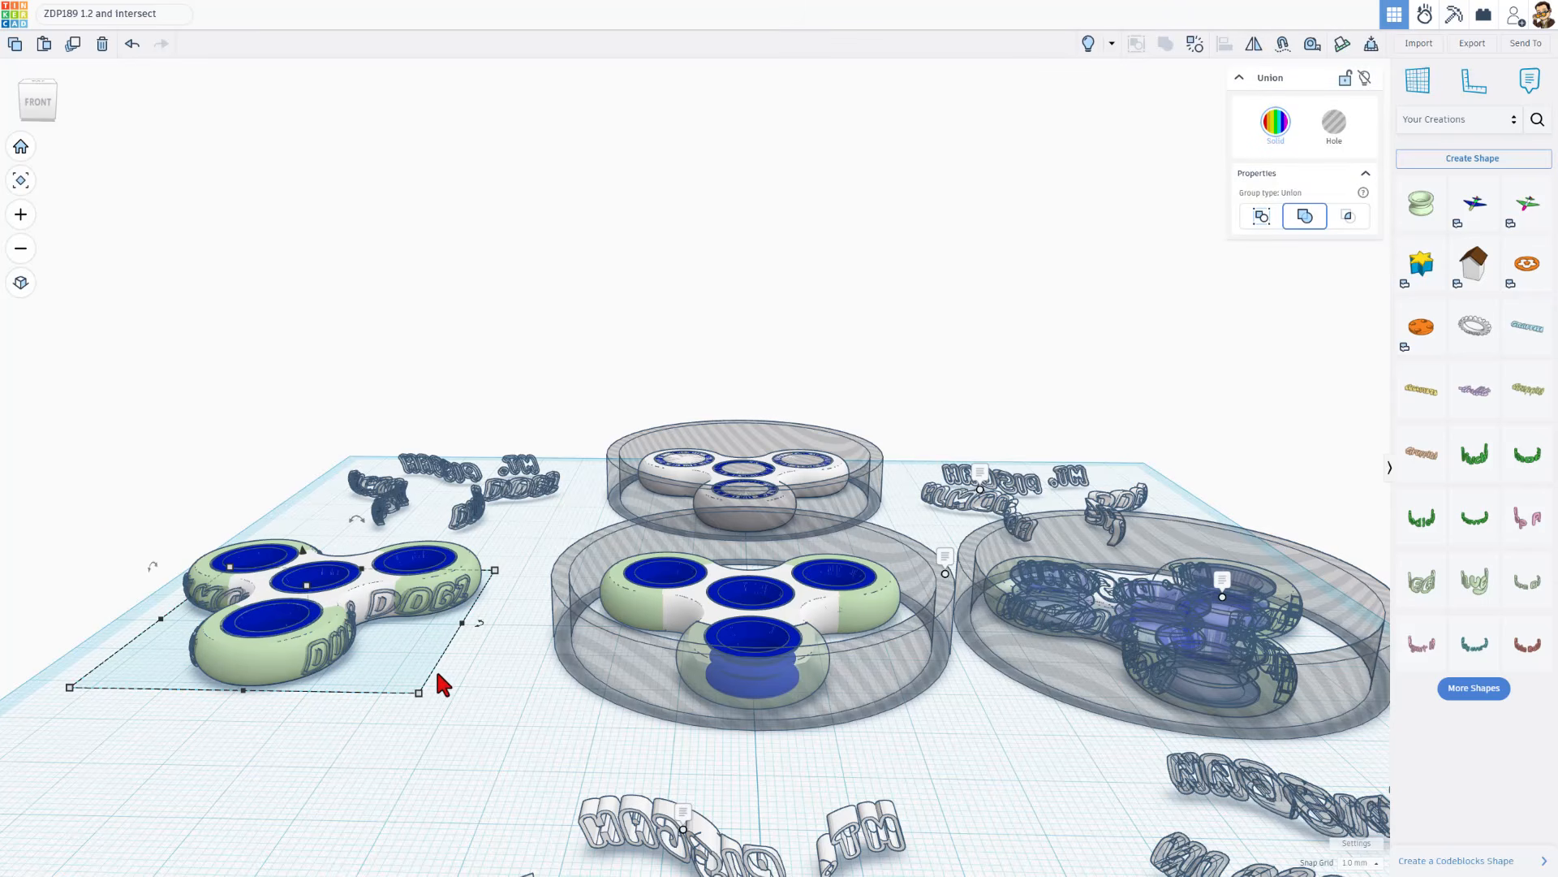
mouse_move(392, 654)
right_down()
mouse_move(409, 650)
mouse_move(377, 656)
right_up()
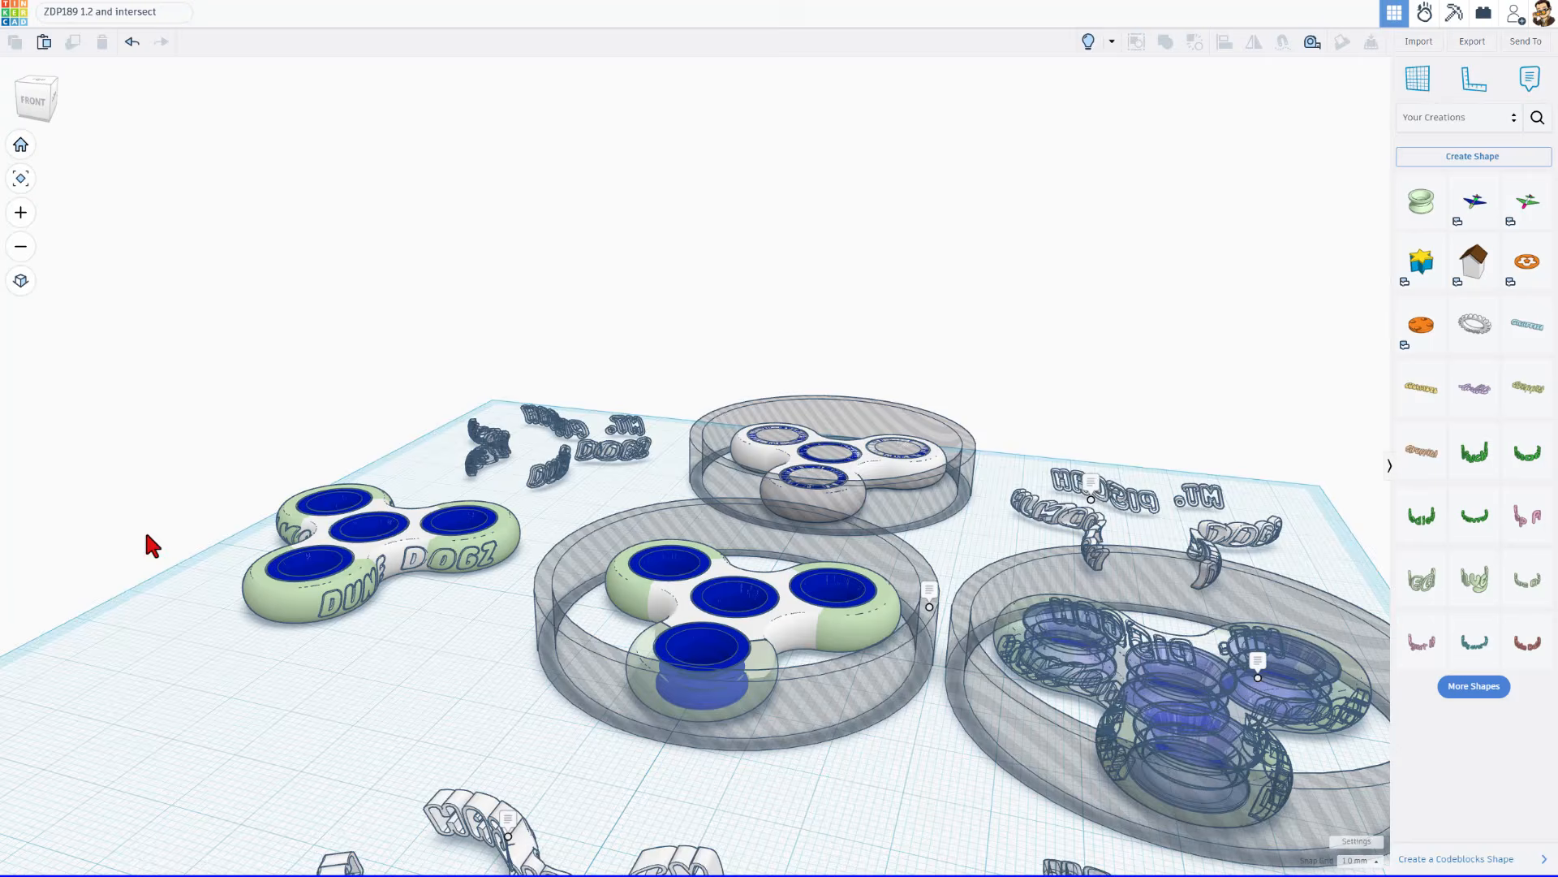
right_drag(213, 628, 214, 568)
drag(201, 524, 376, 661)
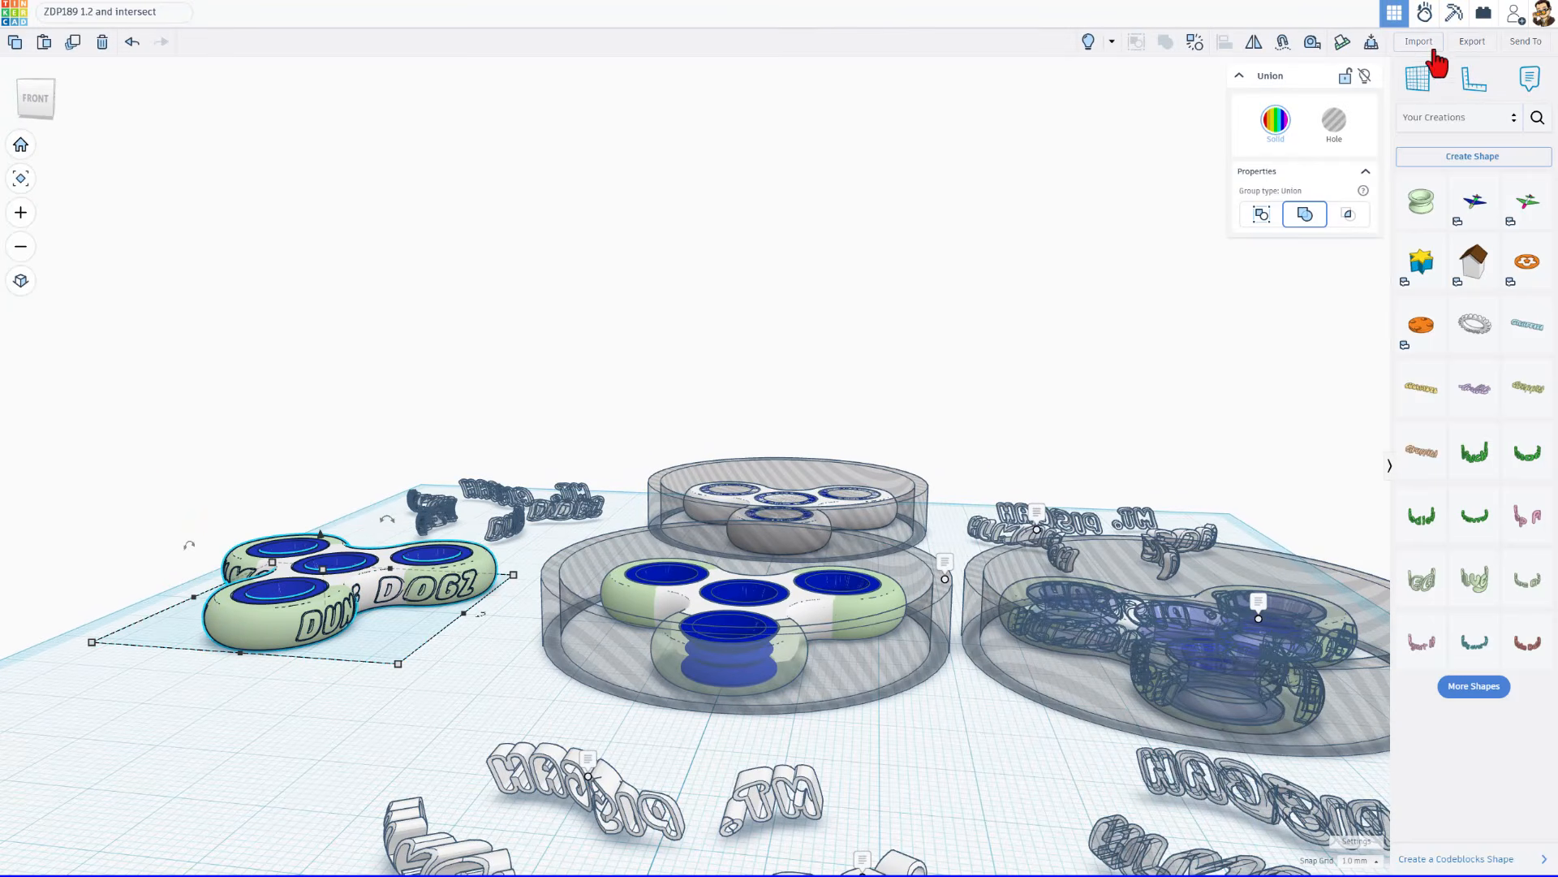
click(1471, 42)
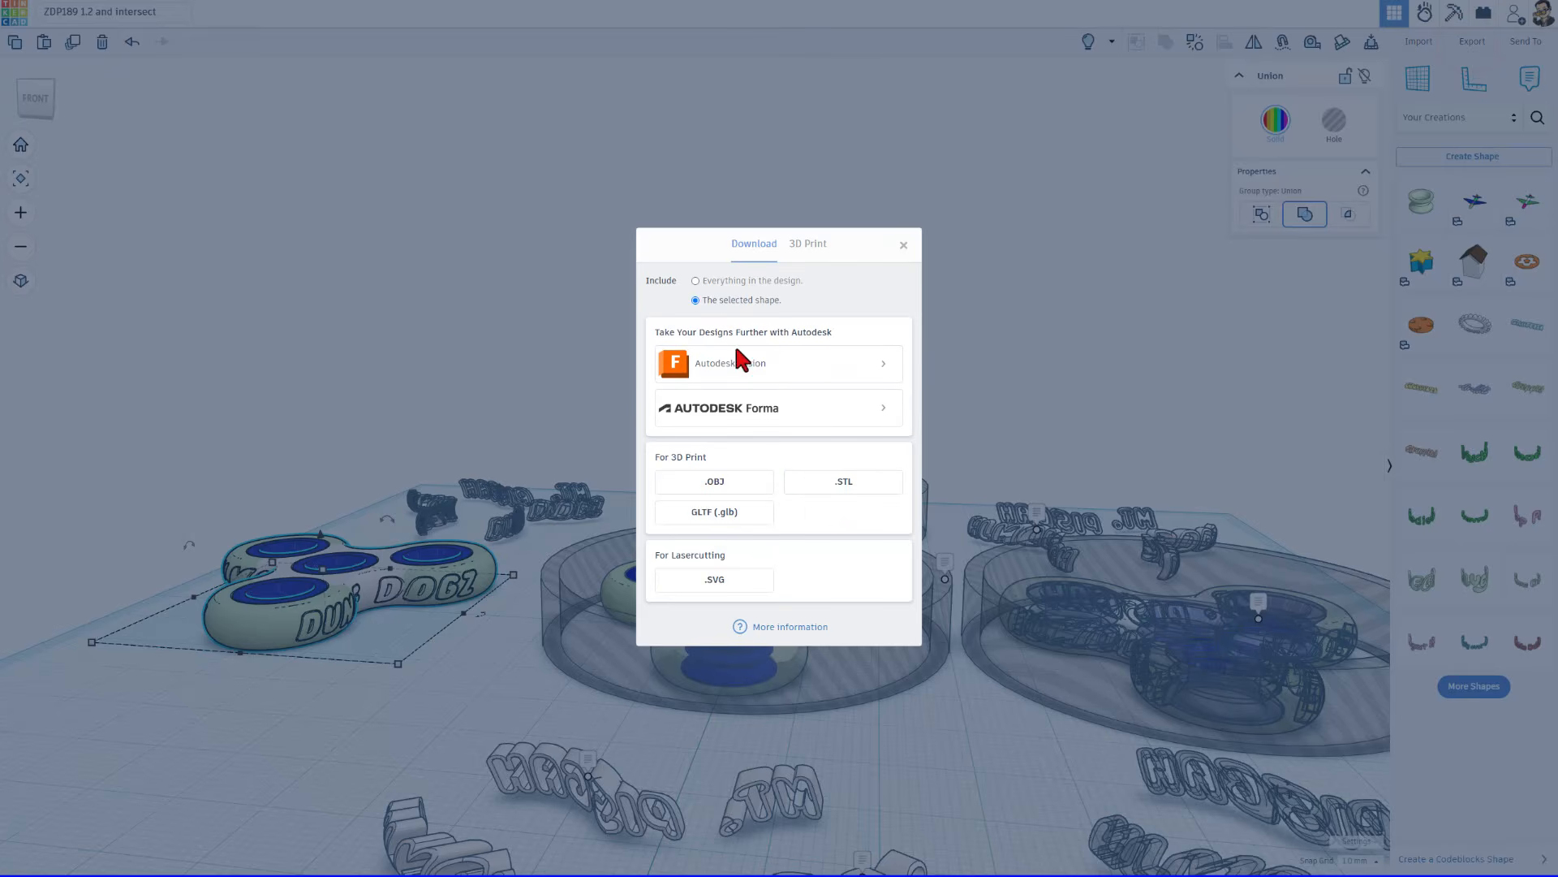
click(826, 487)
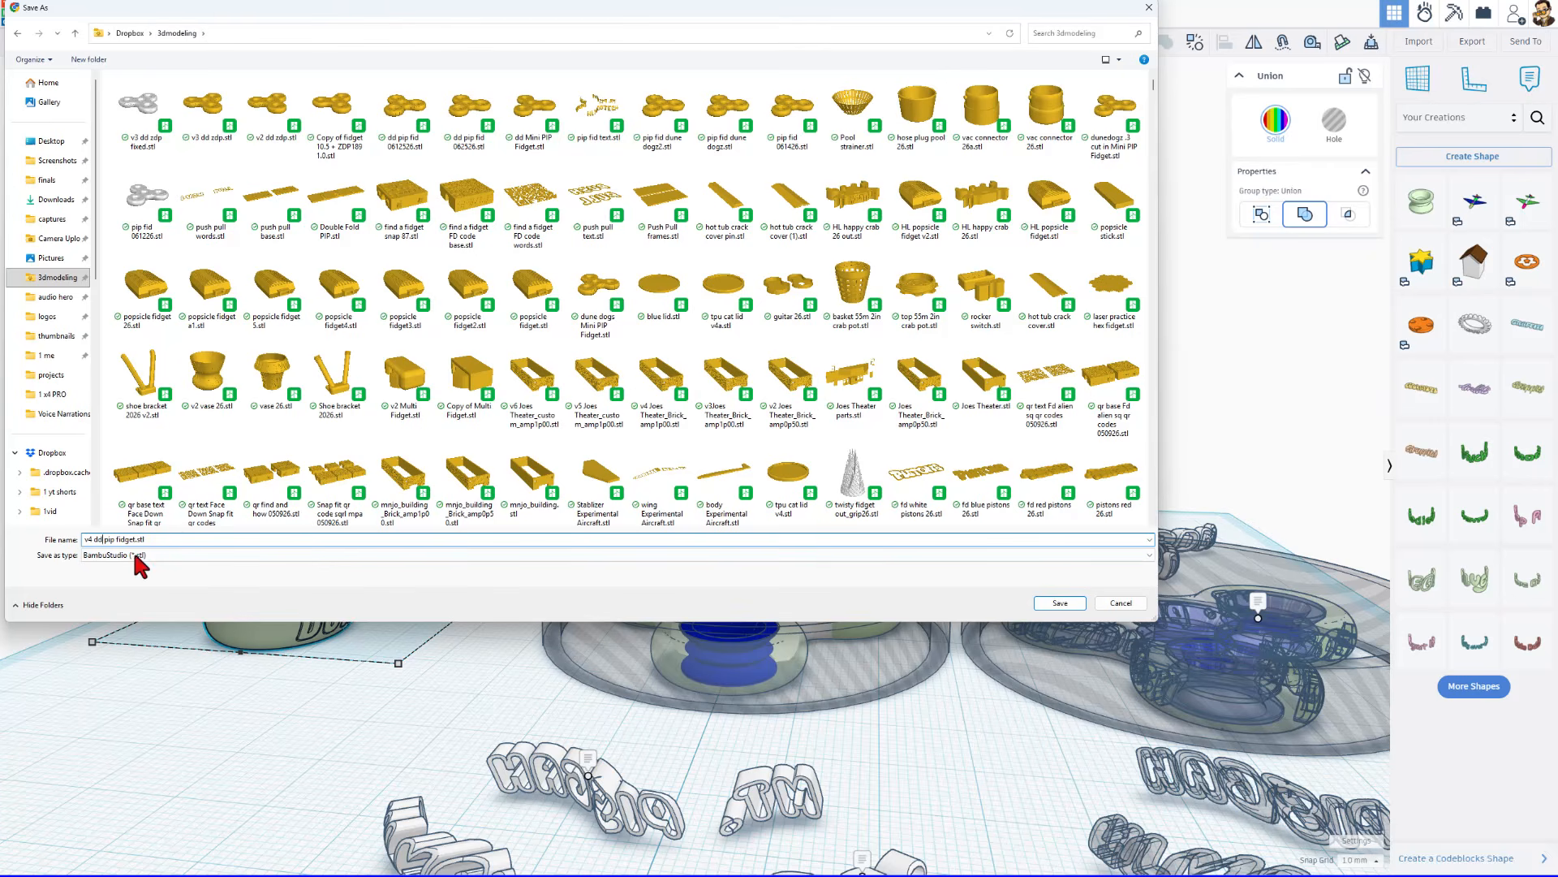
click(1060, 606)
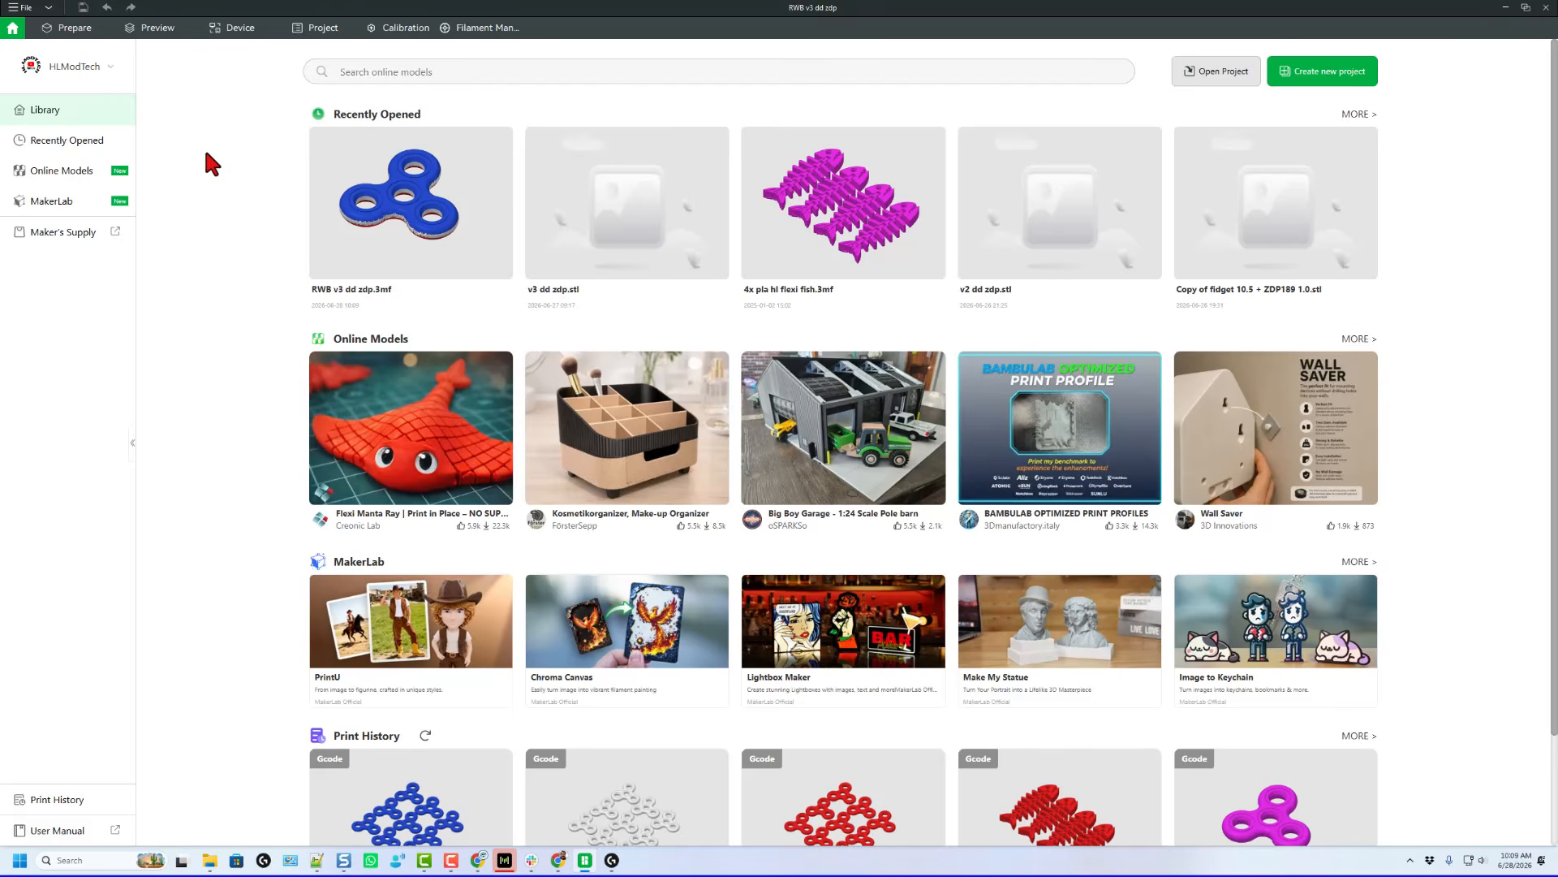
Import v4 dd pip fidget.stl into a new Bambu Studio project and repair its non-manifold edges
click(1329, 74)
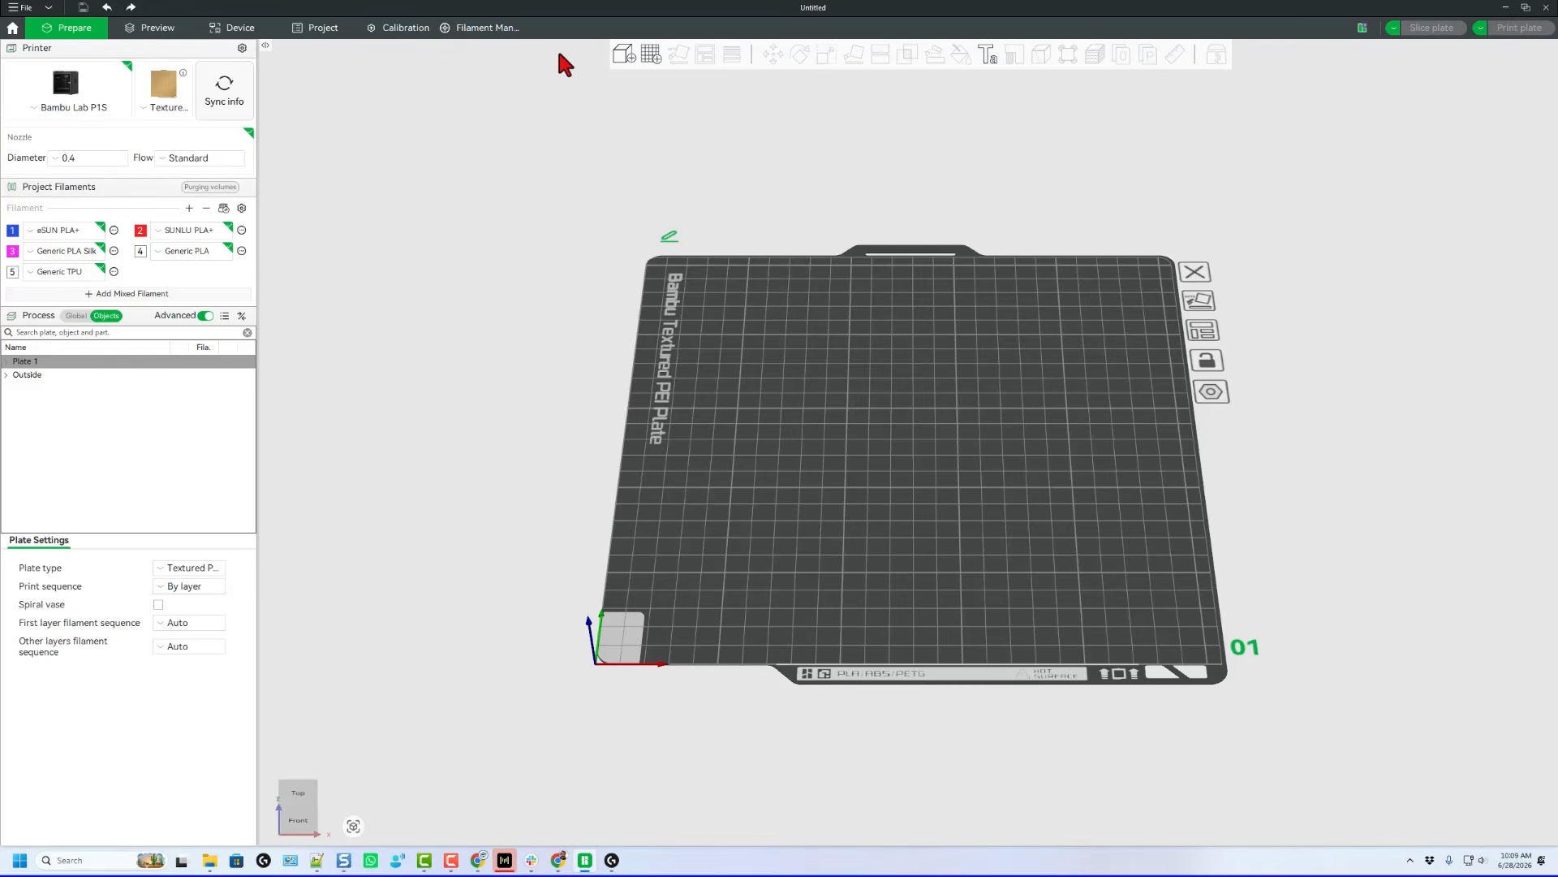
click(623, 55)
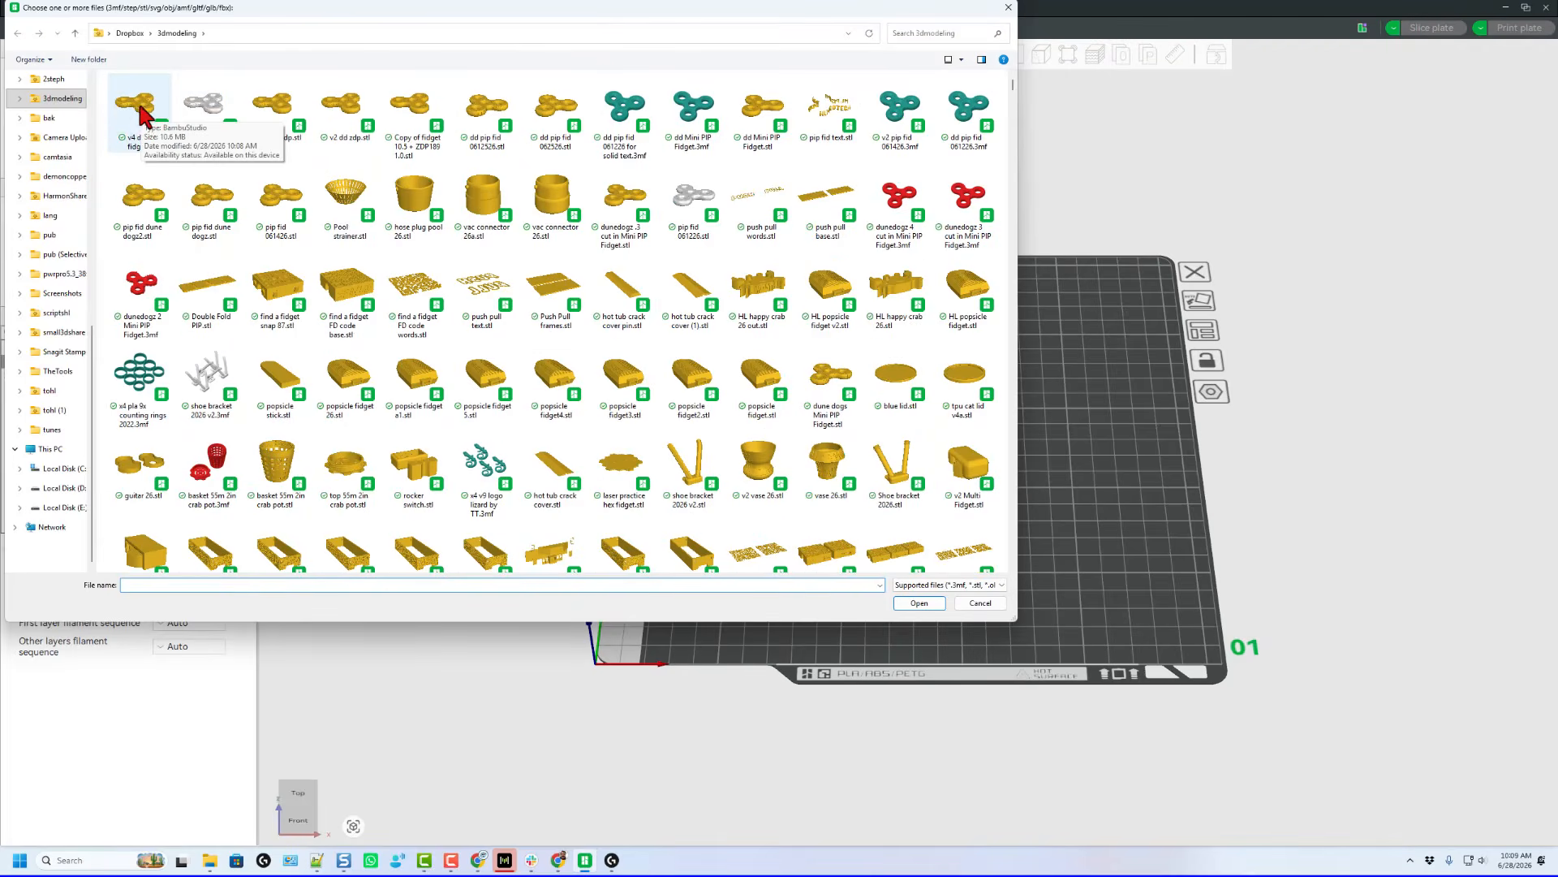
double_click(138, 106)
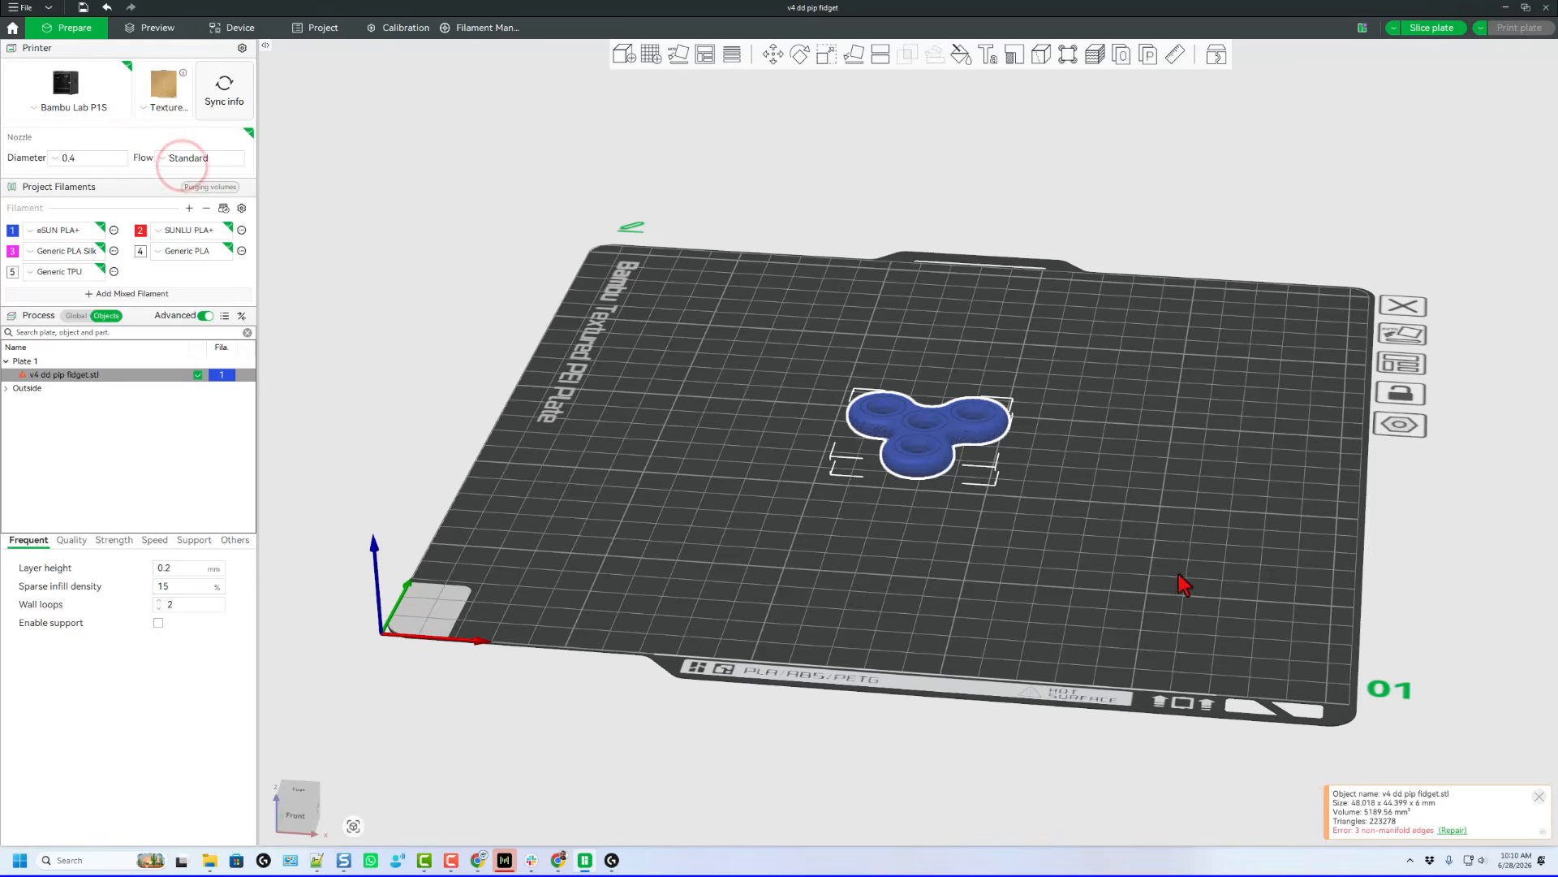
click(1449, 831)
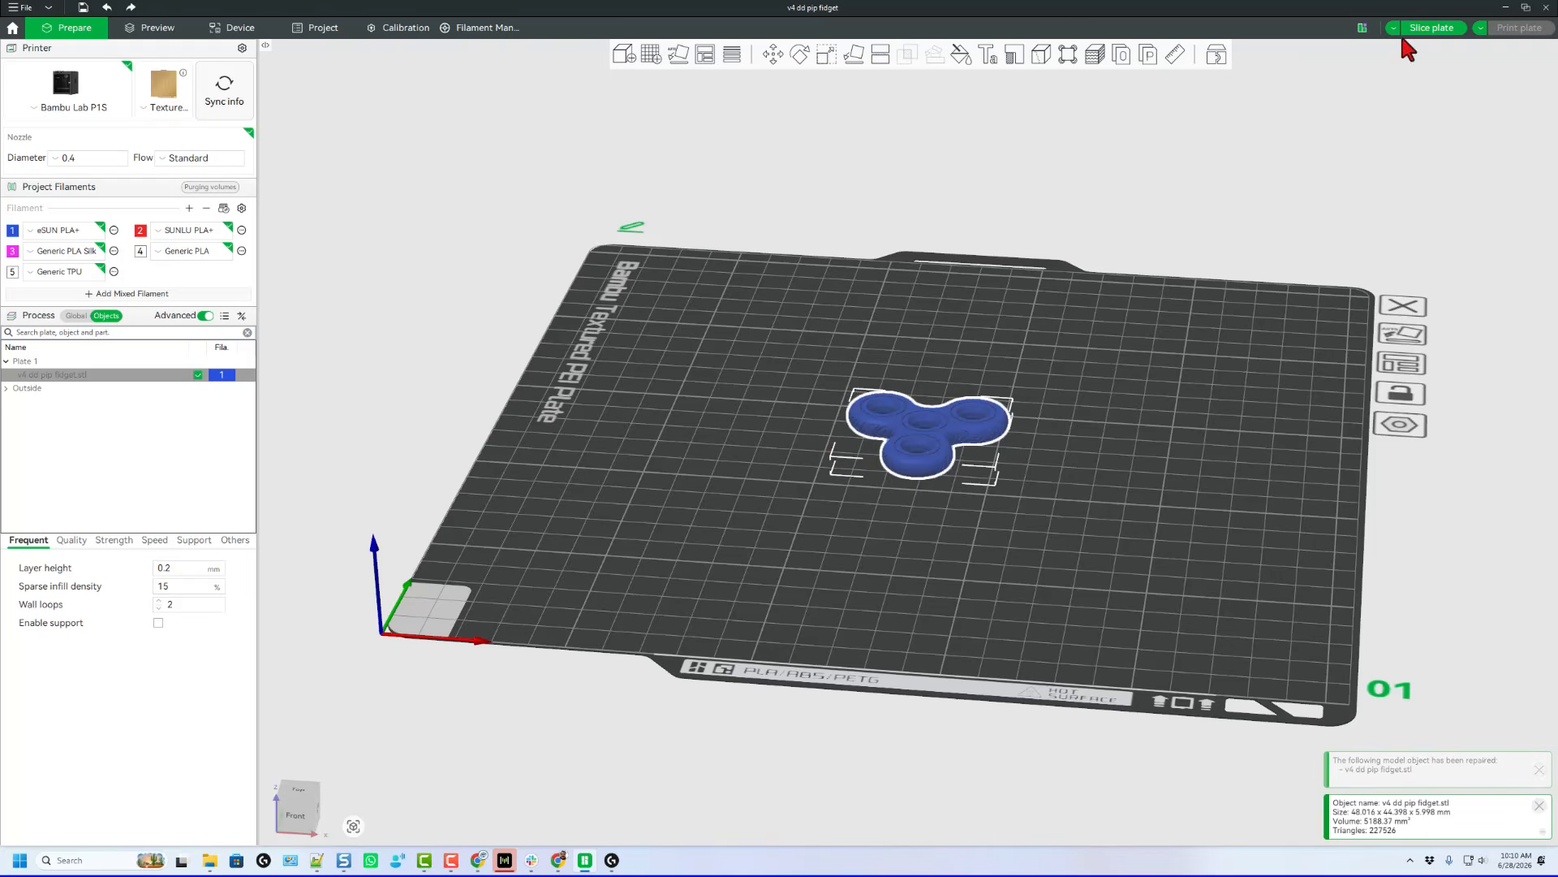
Slice the plate with the global 0.20mm Standard process and send the print job to the Bambu Lab P1S
click(84, 316)
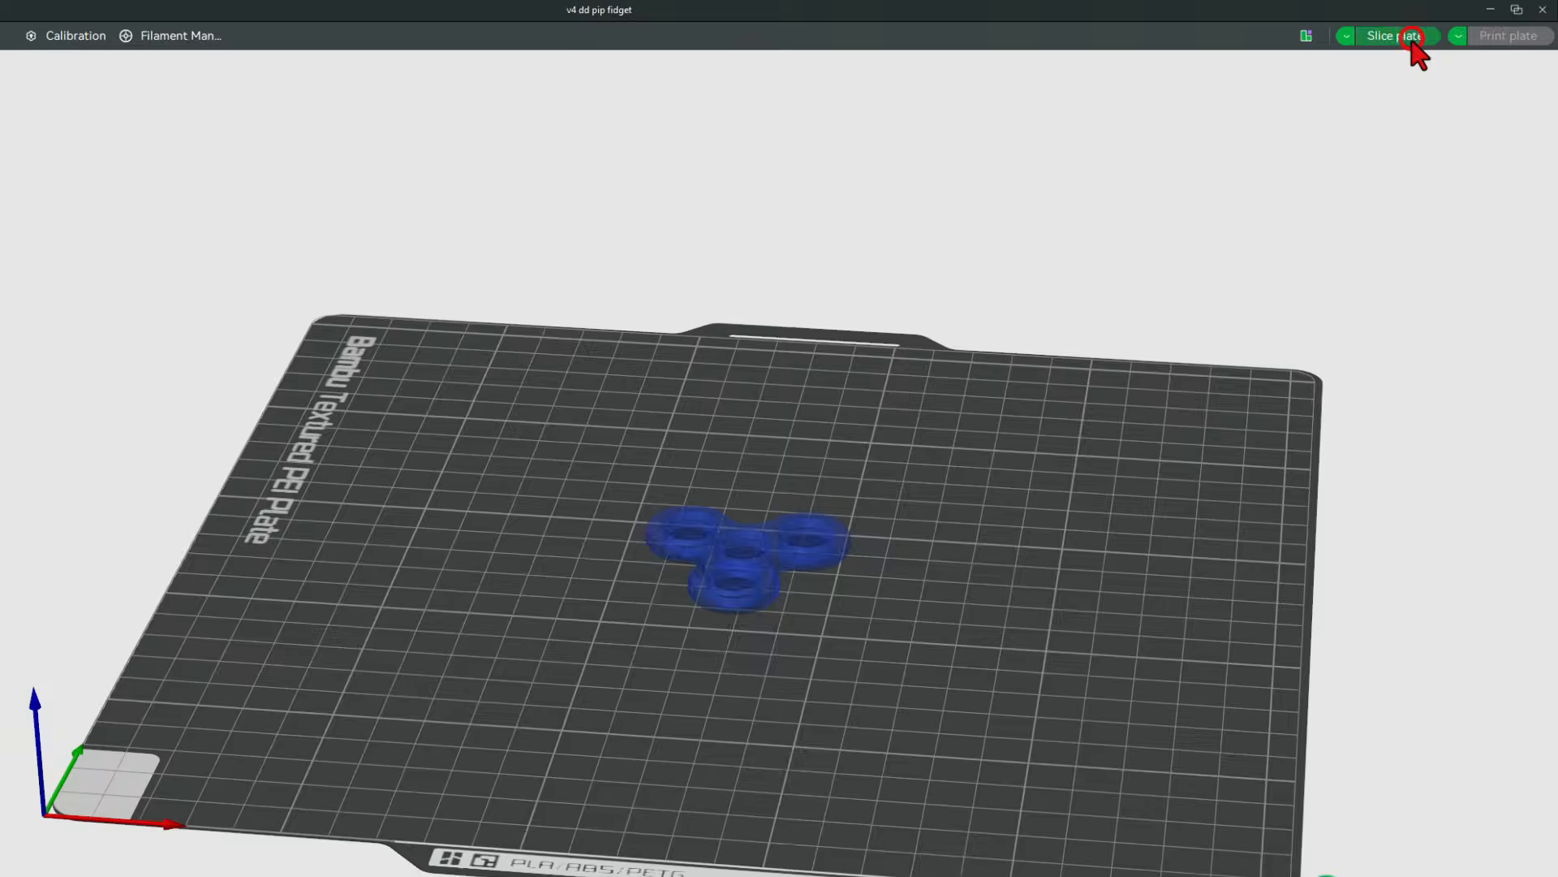
click(1431, 27)
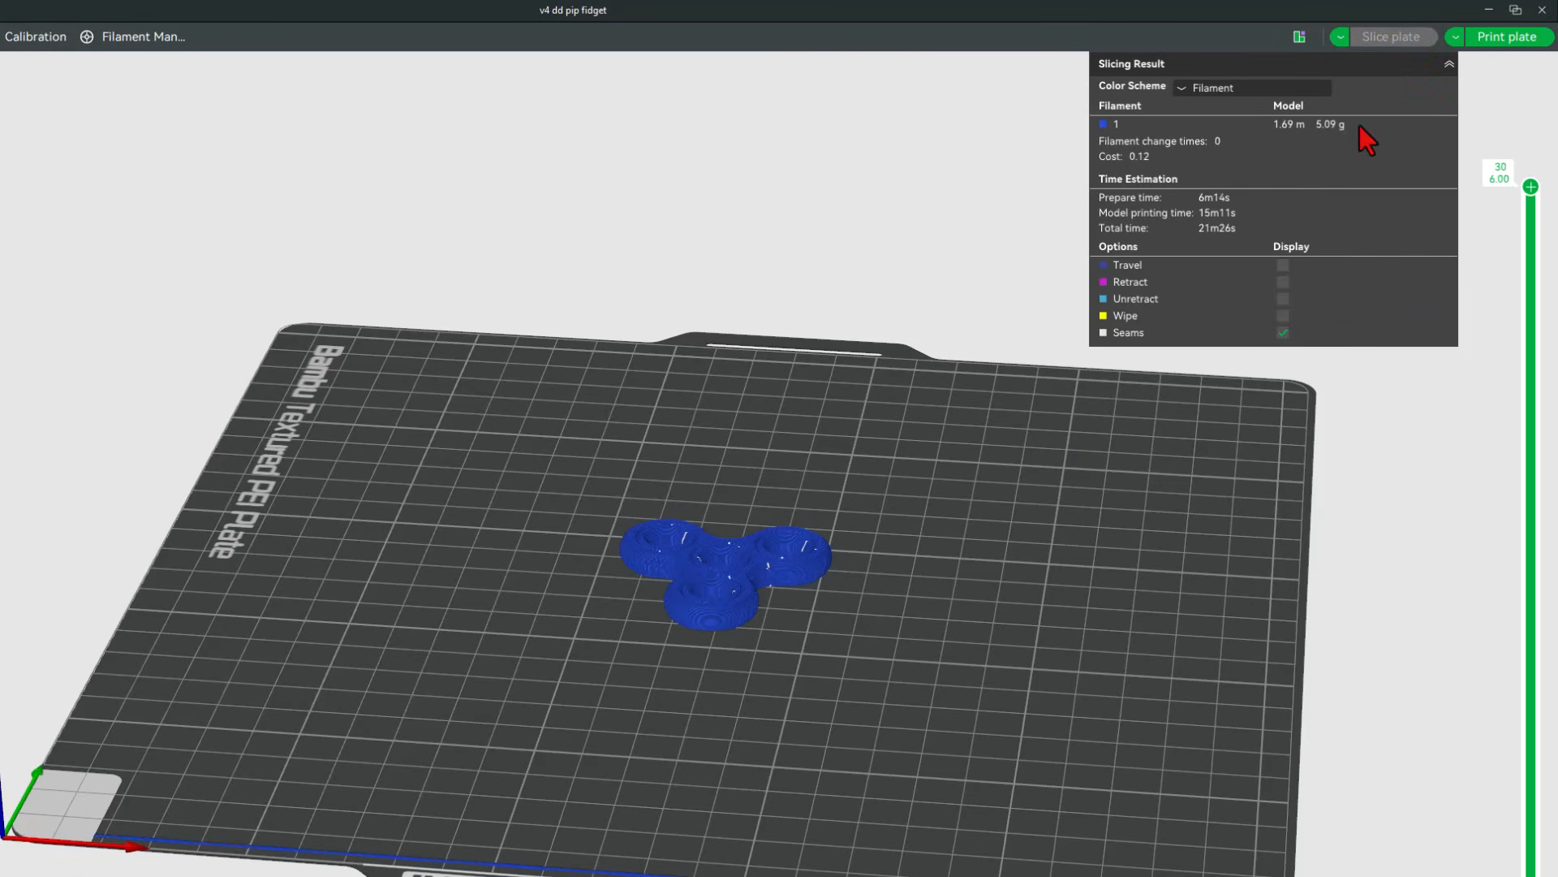
click(1526, 39)
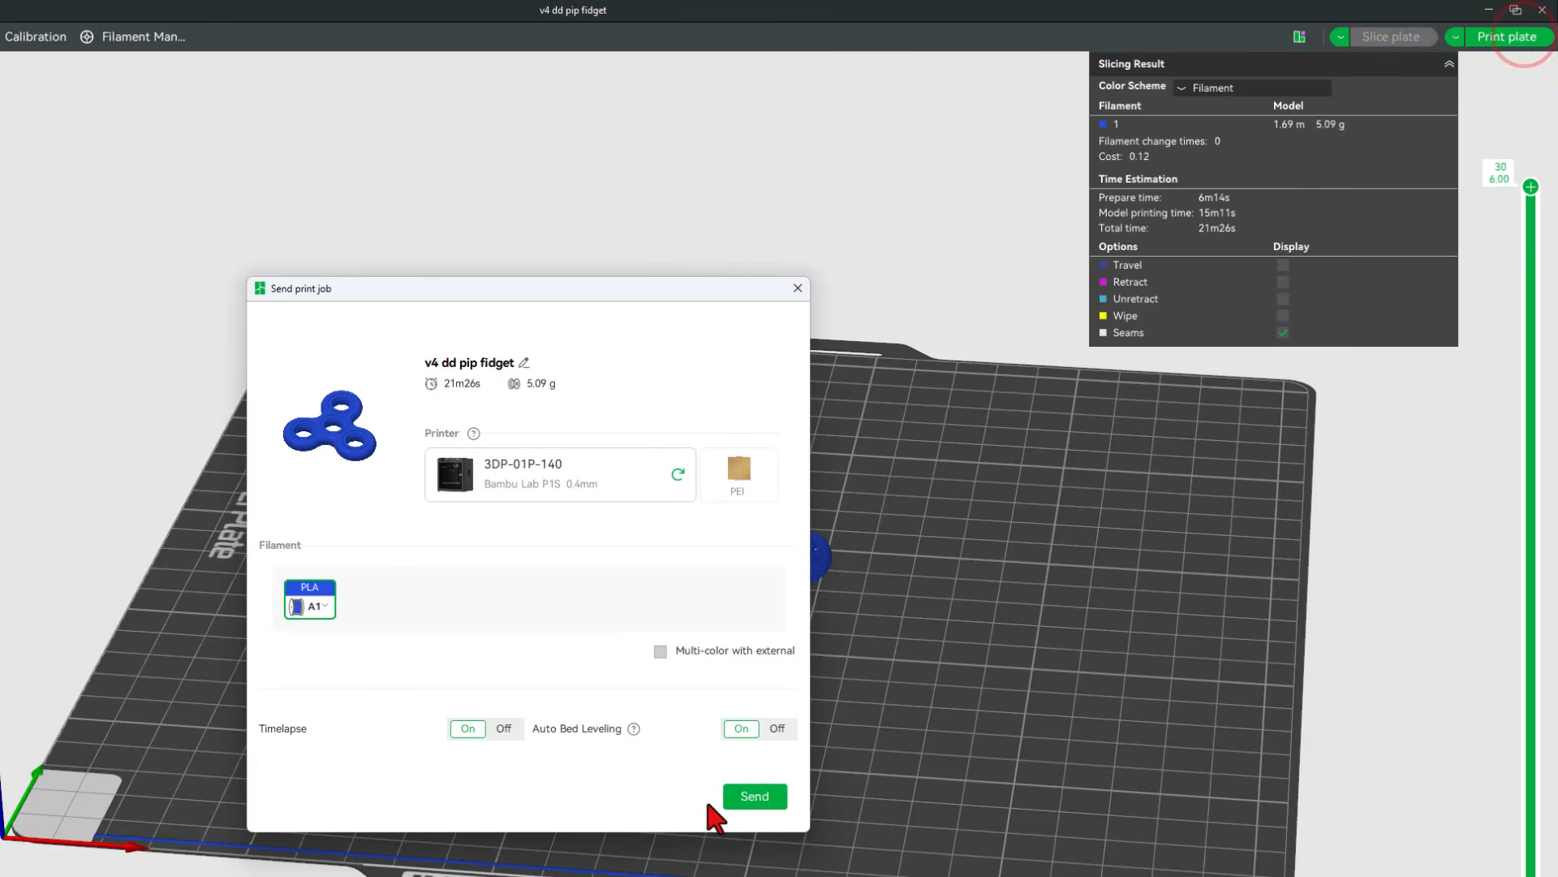
click(739, 795)
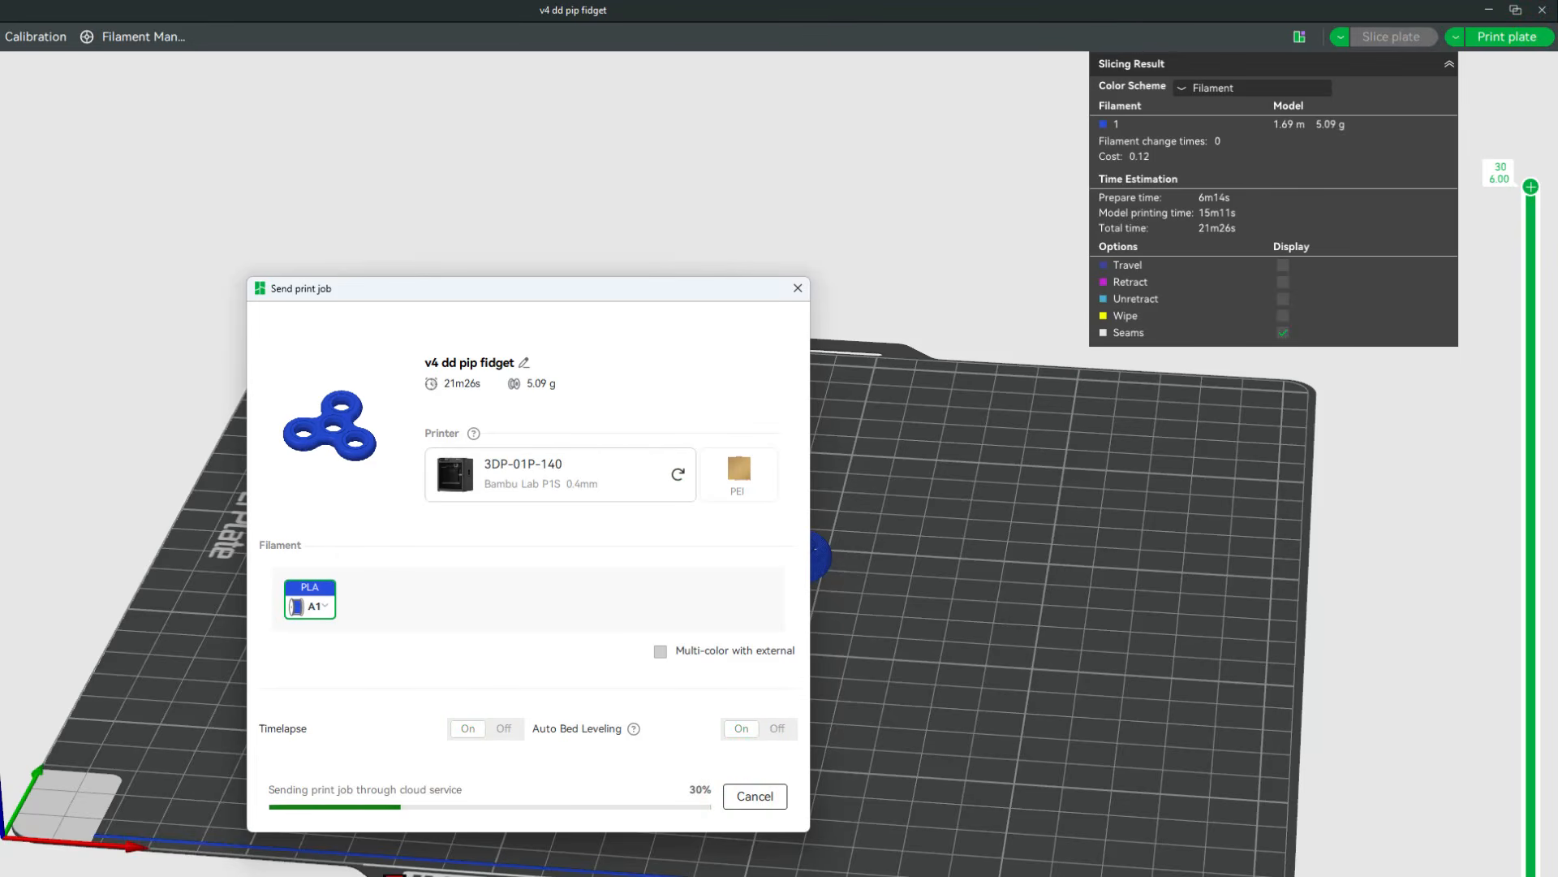